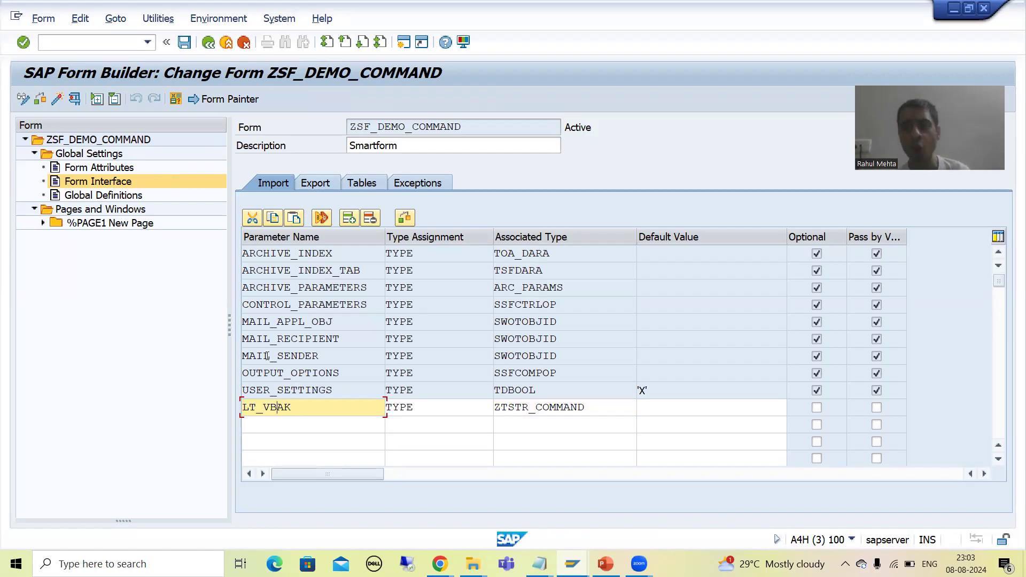
# Step: Review report ZDEMO_COMMAND, from the lt_data selection to the lv_fname function call that passes lt_data to lt_vbak
pyautogui.hotkey('alt', 'Tab')
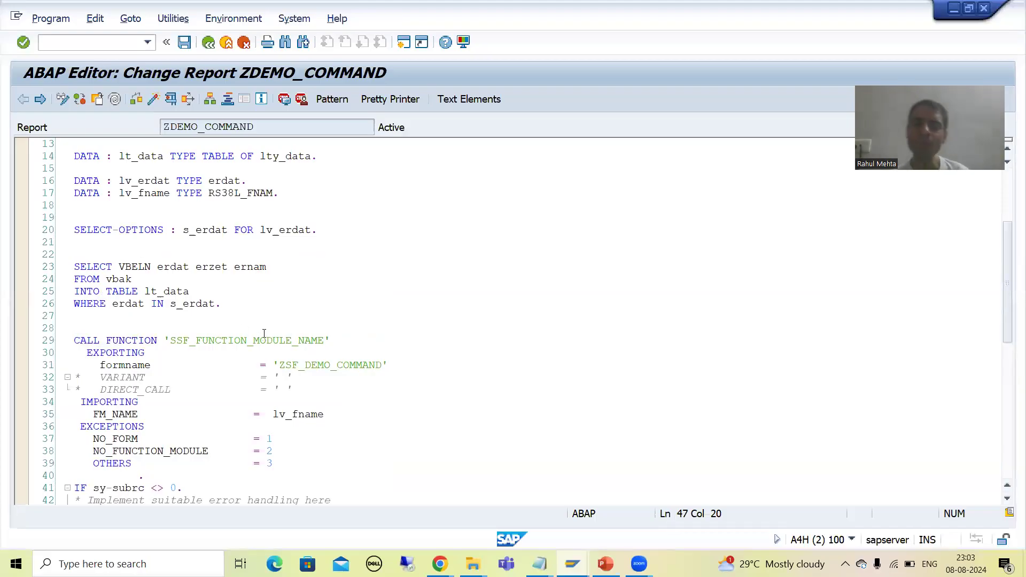
pyautogui.scroll(-1, 264, 332)
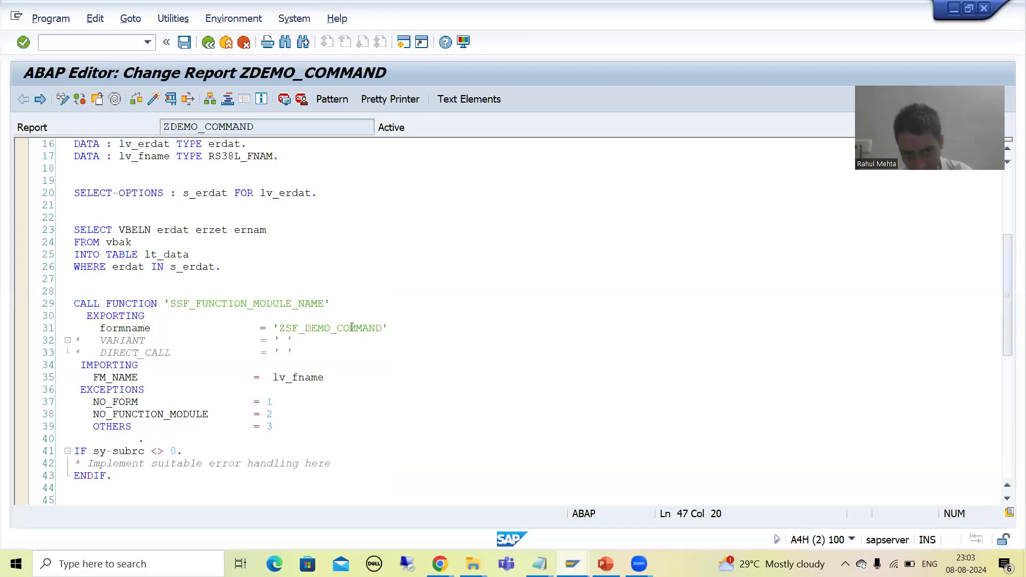
pyautogui.scroll(-5, 340, 402)
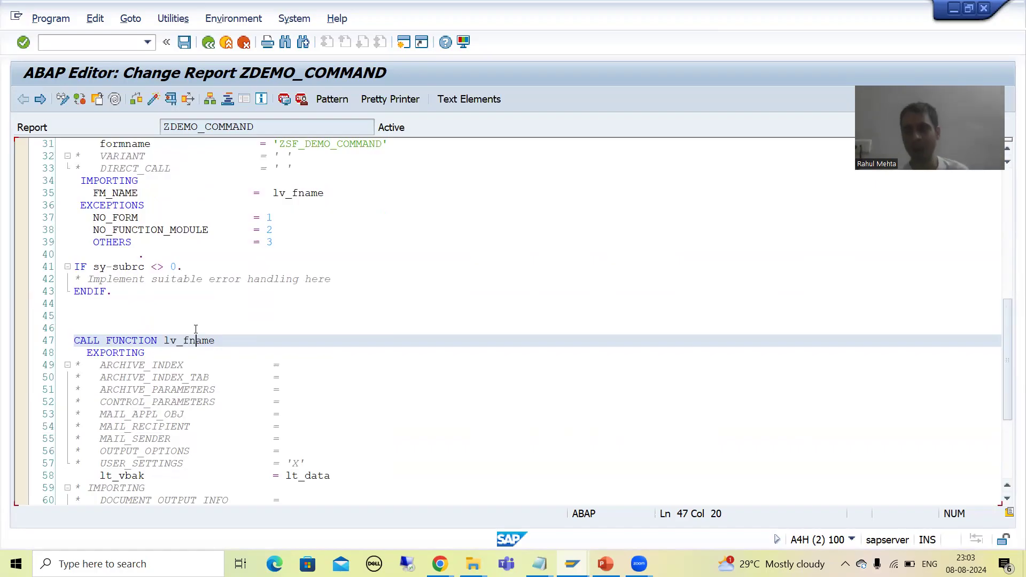
pyautogui.scroll(-2, 195, 329)
pyautogui.moveTo(286, 402); pyautogui.dragTo(329, 403)
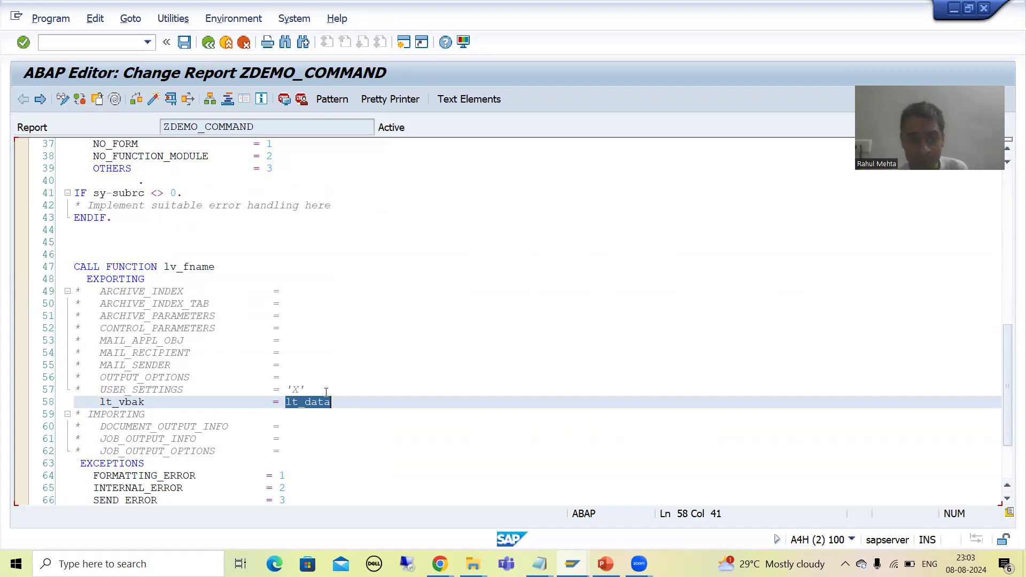
pyautogui.scroll(10, 253, 361)
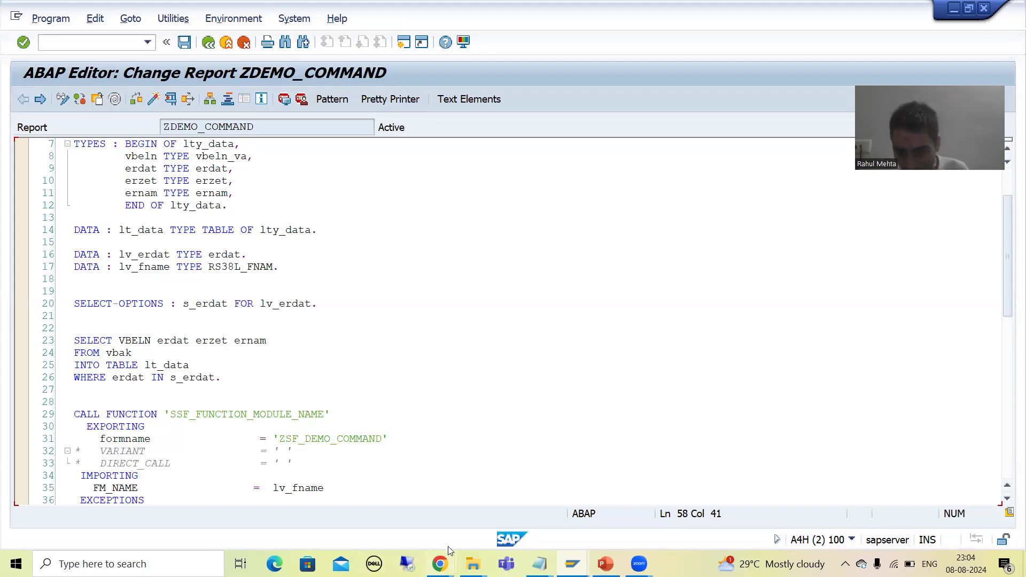
# Step: Return to form ZSF_DEMO_COMMAND, expand the %PAGE1 page and open its MAIN window
pyautogui.click(572, 563)
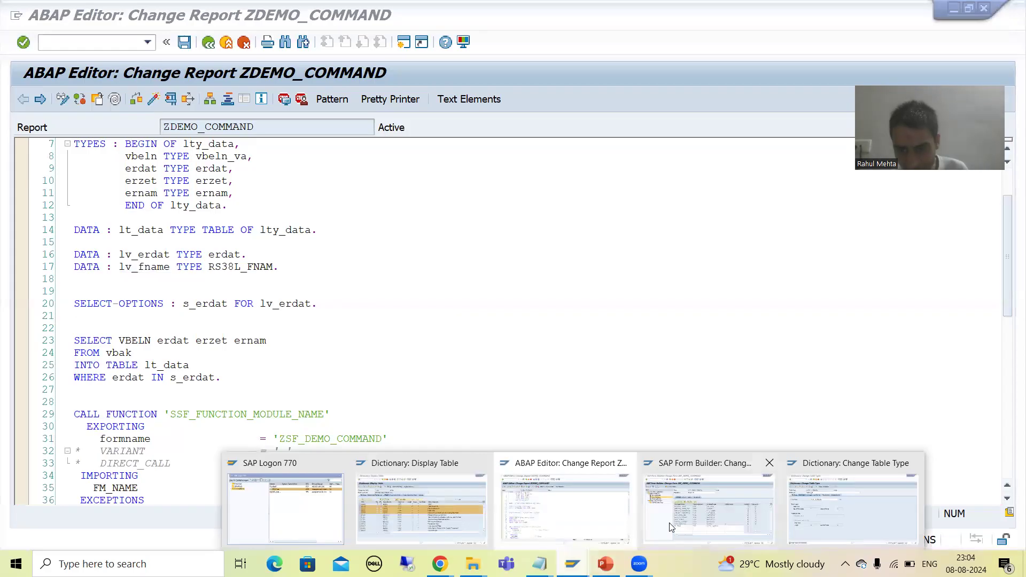
pyautogui.click(683, 514)
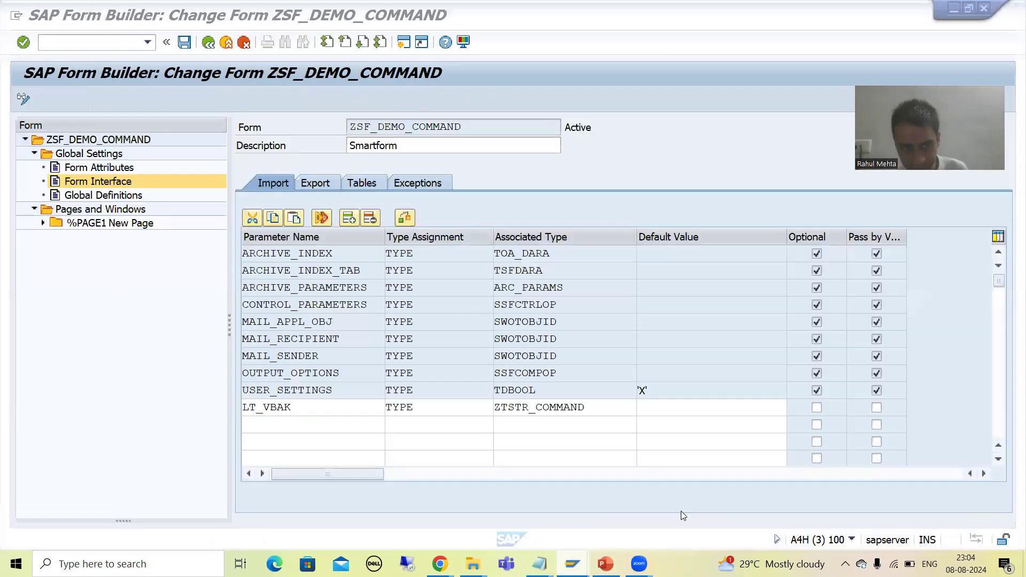
pyautogui.click(42, 223)
pyautogui.click(79, 224)
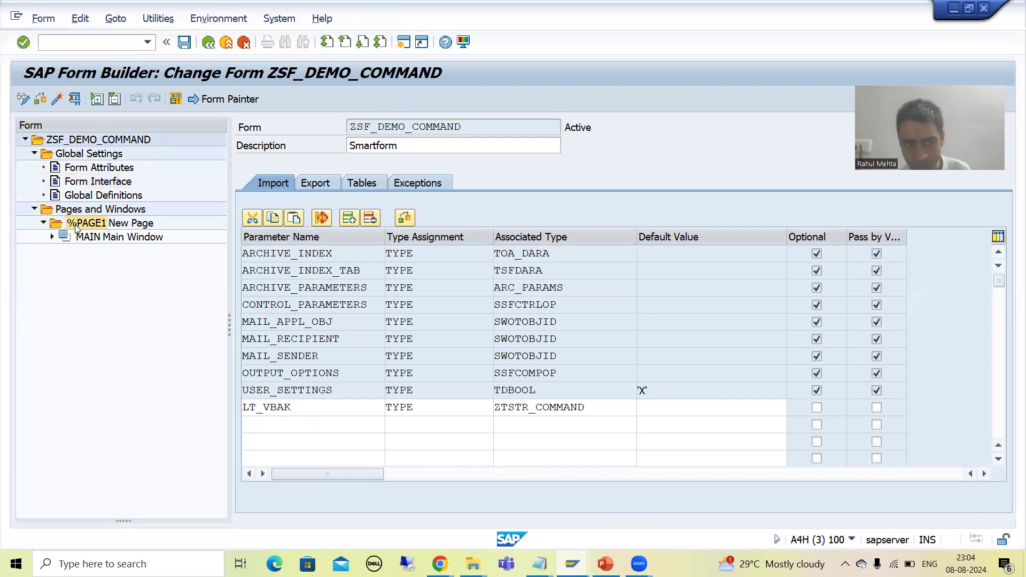
pyautogui.click(104, 237)
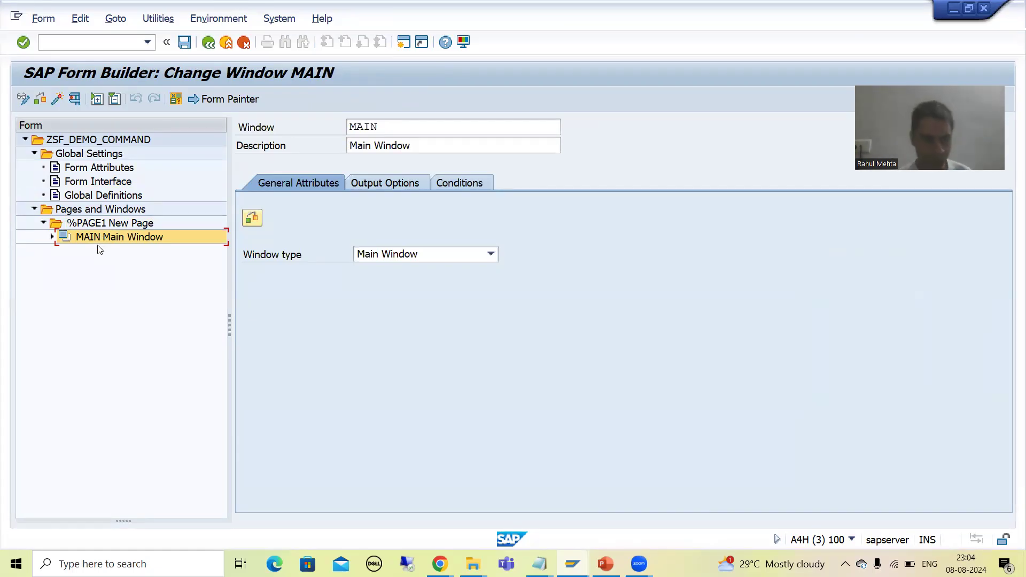
pyautogui.rightClick(95, 241)
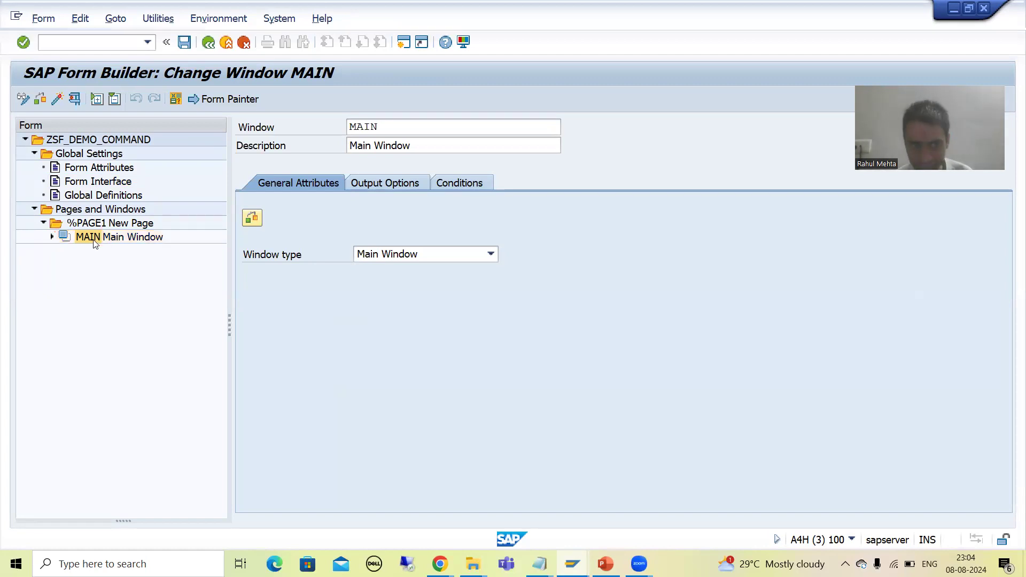
pyautogui.moveTo(100, 250)
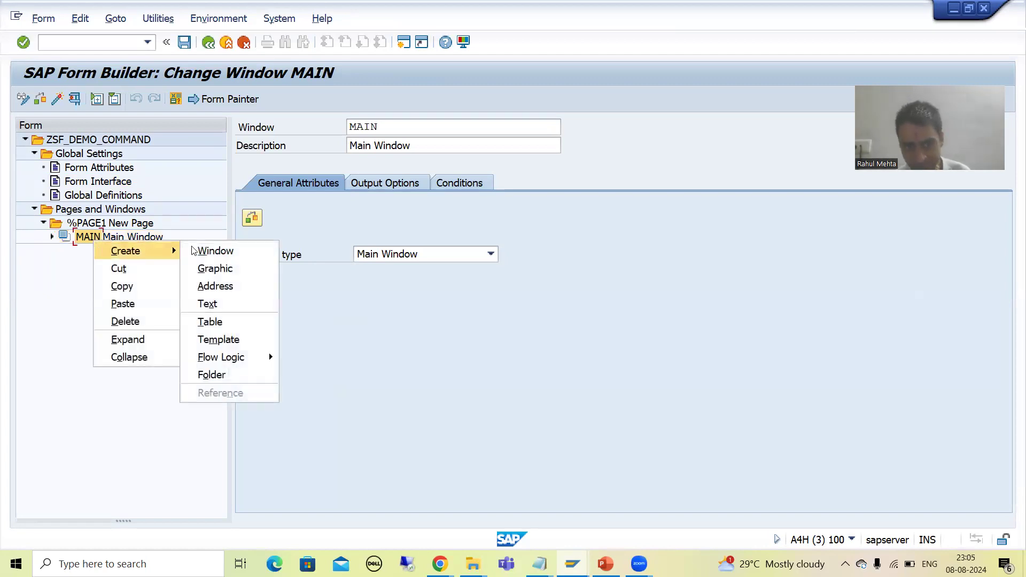
pyautogui.click(437, 319)
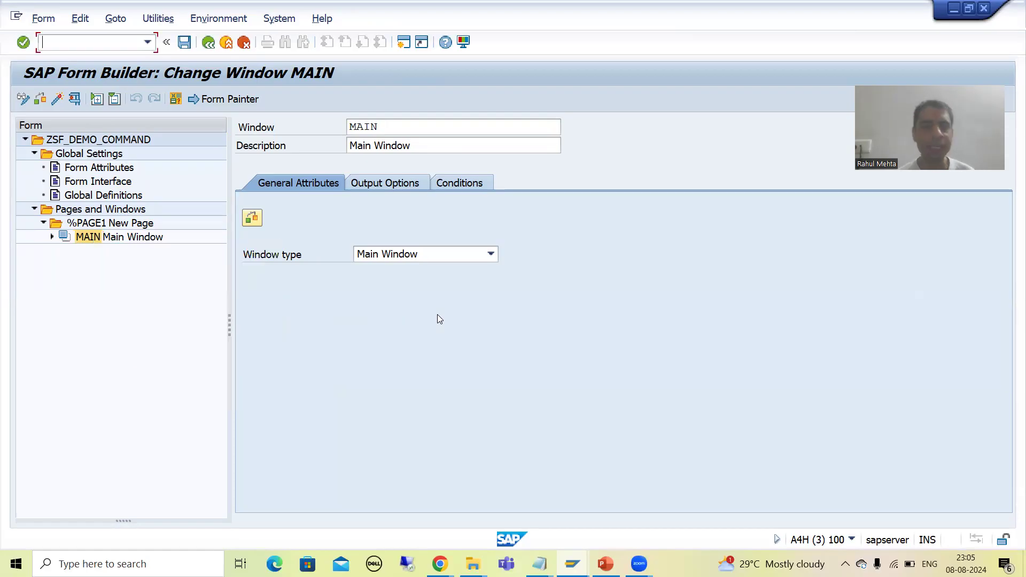
# Step: Check the LT_VBAK import parameter in the form interface
pyautogui.click(88, 196)
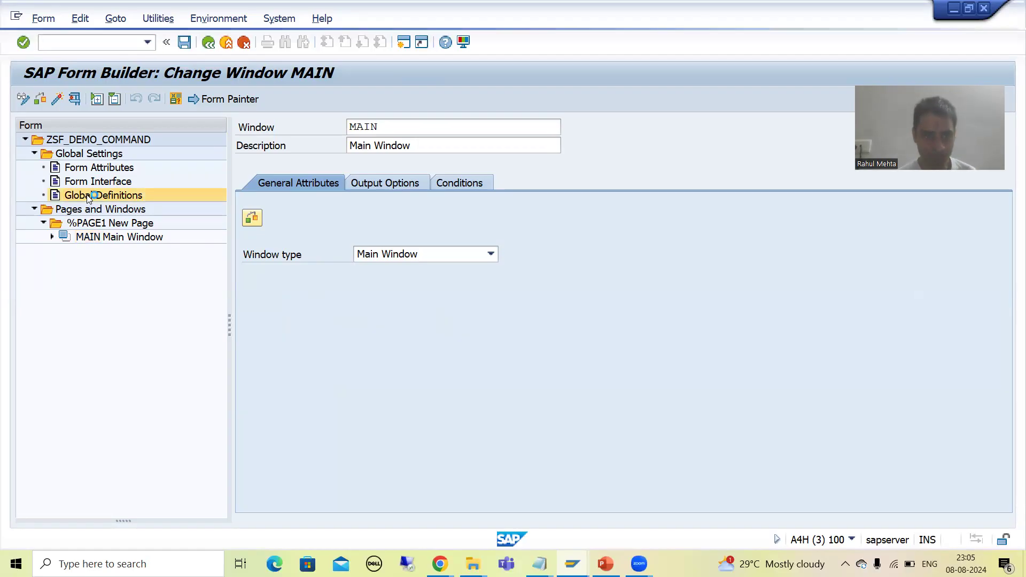
pyautogui.click(97, 183)
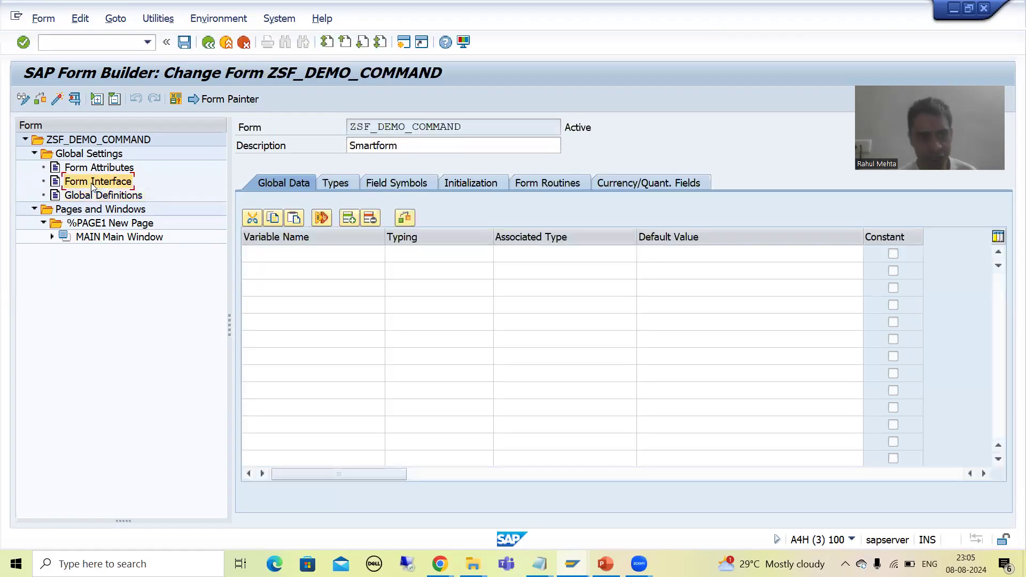
pyautogui.click(286, 409)
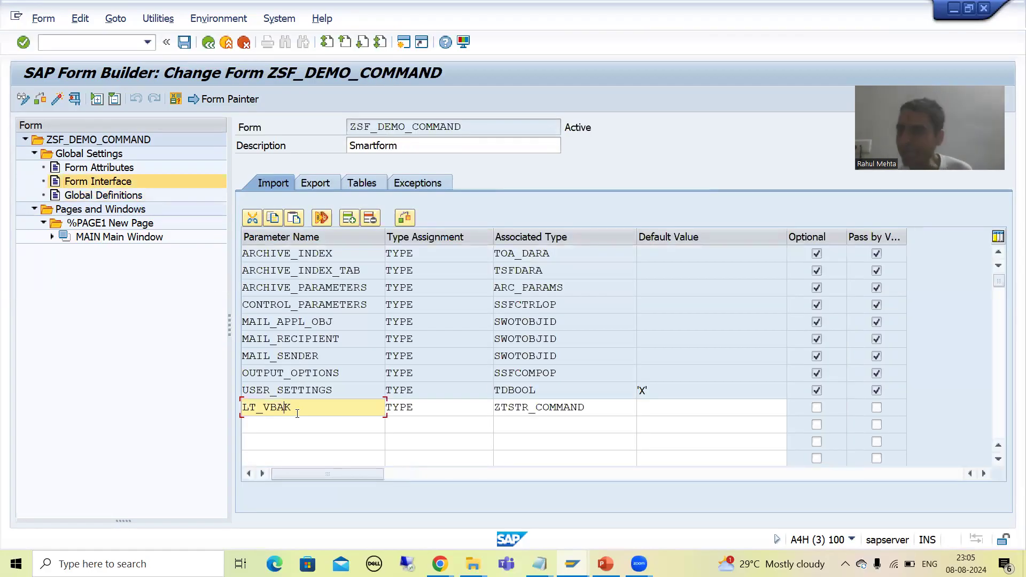
# Step: Add a global data variable named lwa_vbak with typing TYPE in the form's global definitions
pyautogui.click(92, 196)
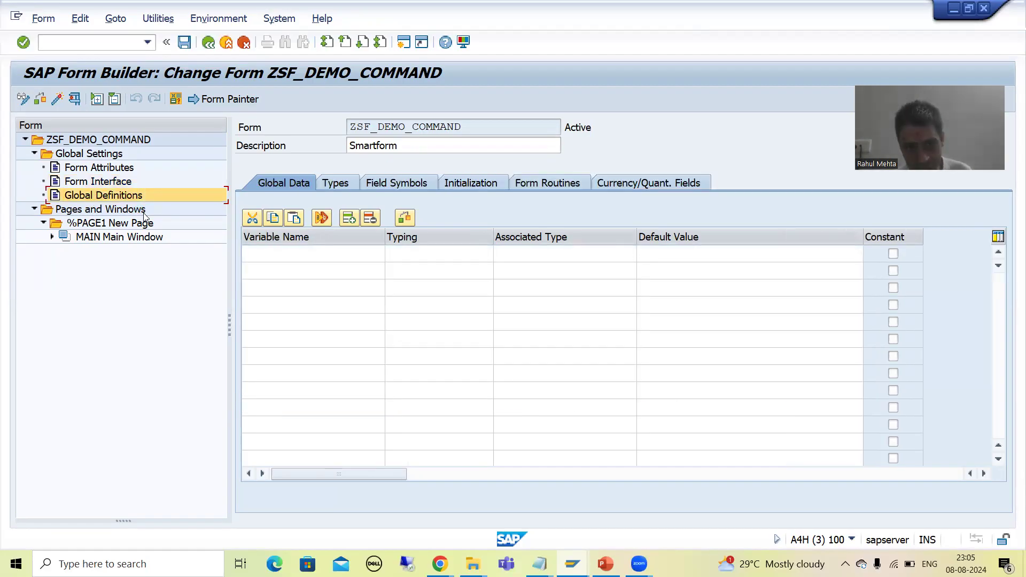
pyautogui.click(264, 252)
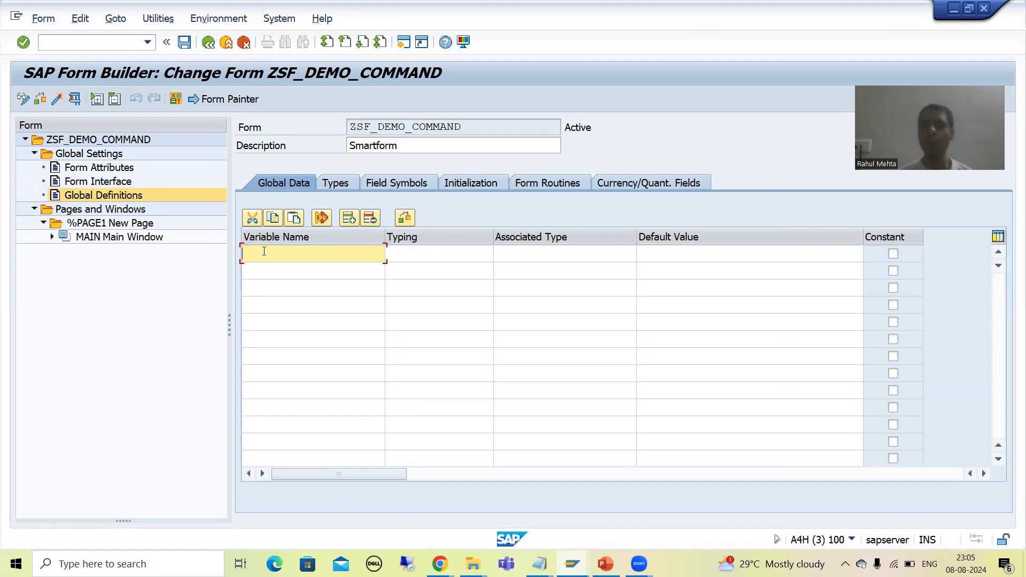
pyautogui.write('lwa')
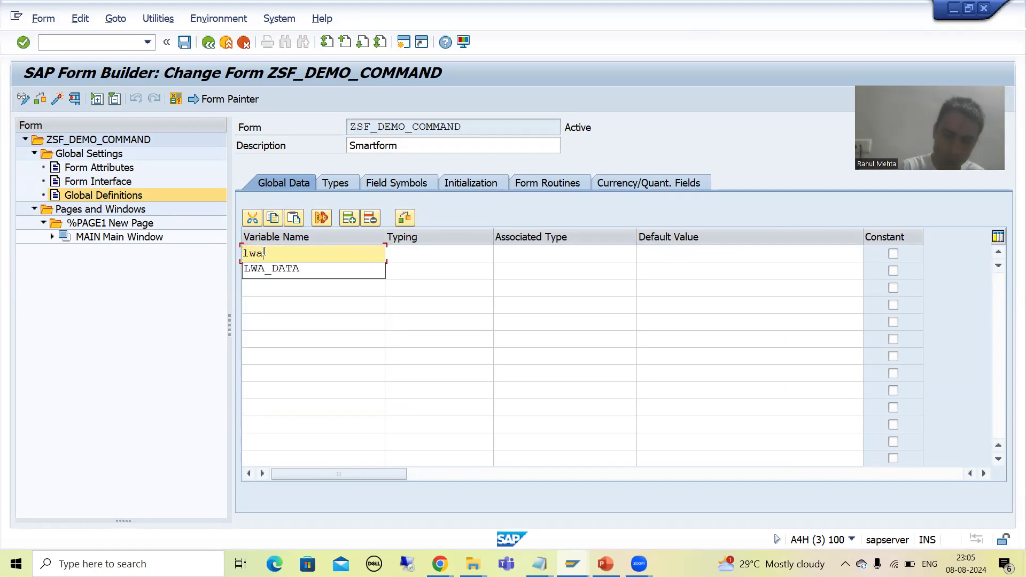
pyautogui.write('_vbak')
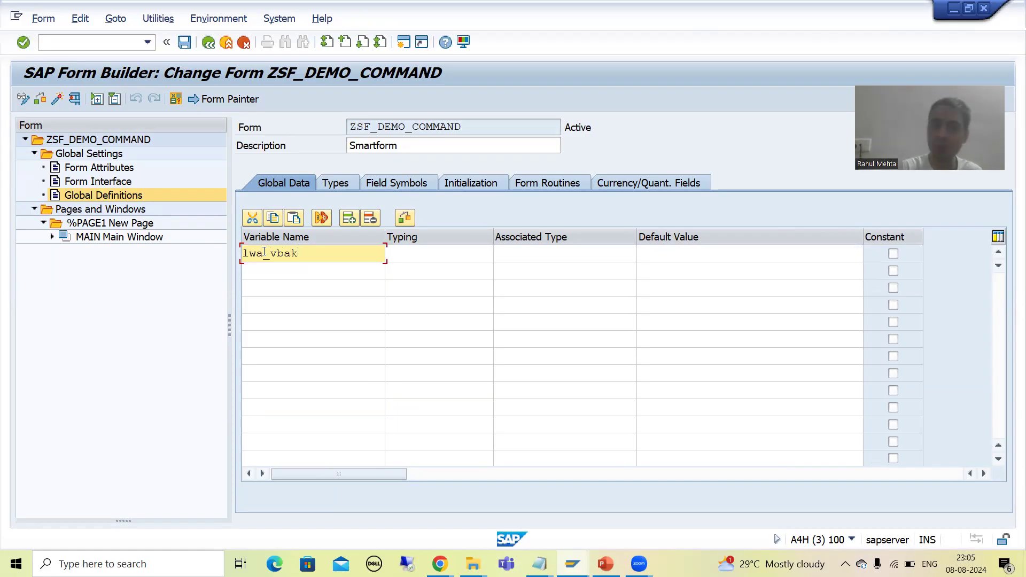
pyautogui.press('Tab')
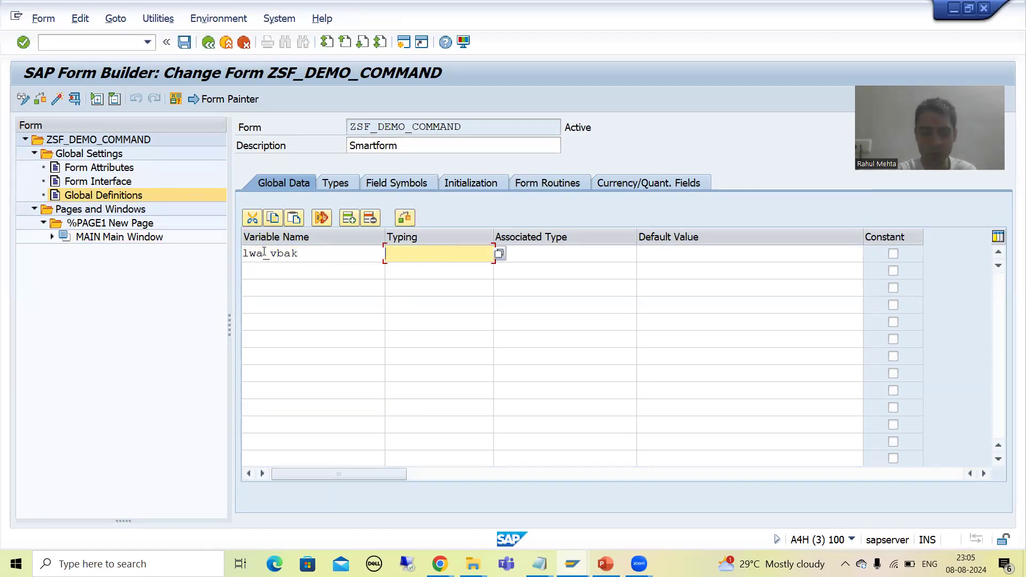
pyautogui.write('TYPE')
pyautogui.press('Tab')
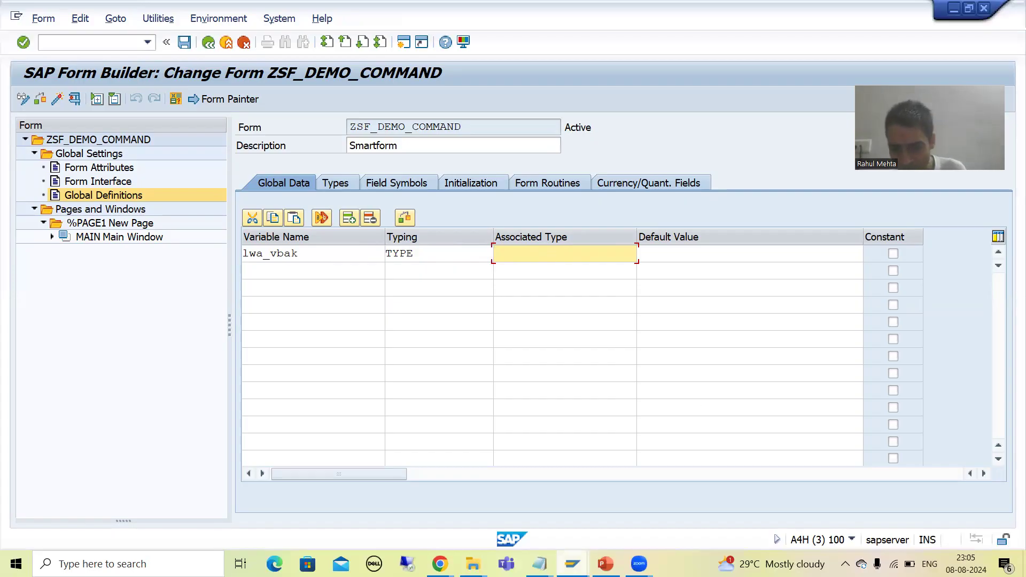
# Step: Copy the line type name ZSTR_COMMAND from the table type definition and enter it as the associated type of lwa_vbak
pyautogui.click(572, 564)
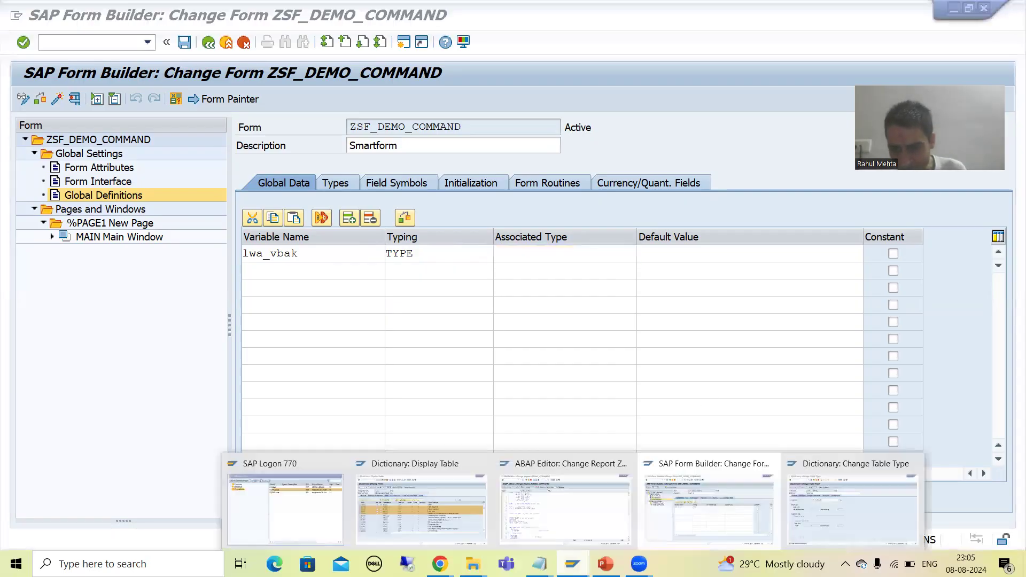
pyautogui.click(821, 503)
pyautogui.moveTo(267, 200); pyautogui.dragTo(164, 196)
pyautogui.hotkey('ctrl', 'c')
pyautogui.hotkey('alt', 'Tab')
pyautogui.hotkey('ctrl', 'v')
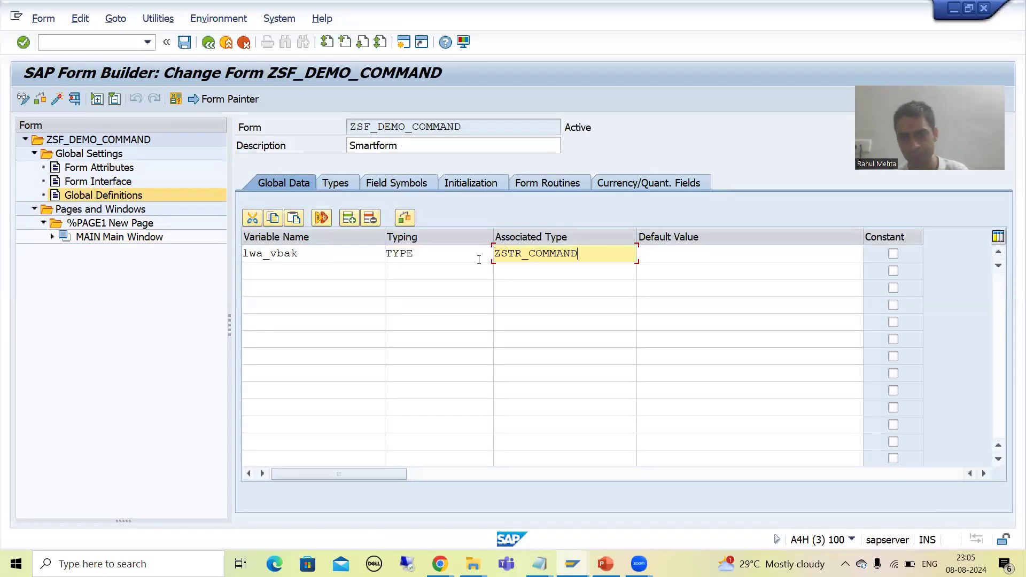
pyautogui.press('Return')
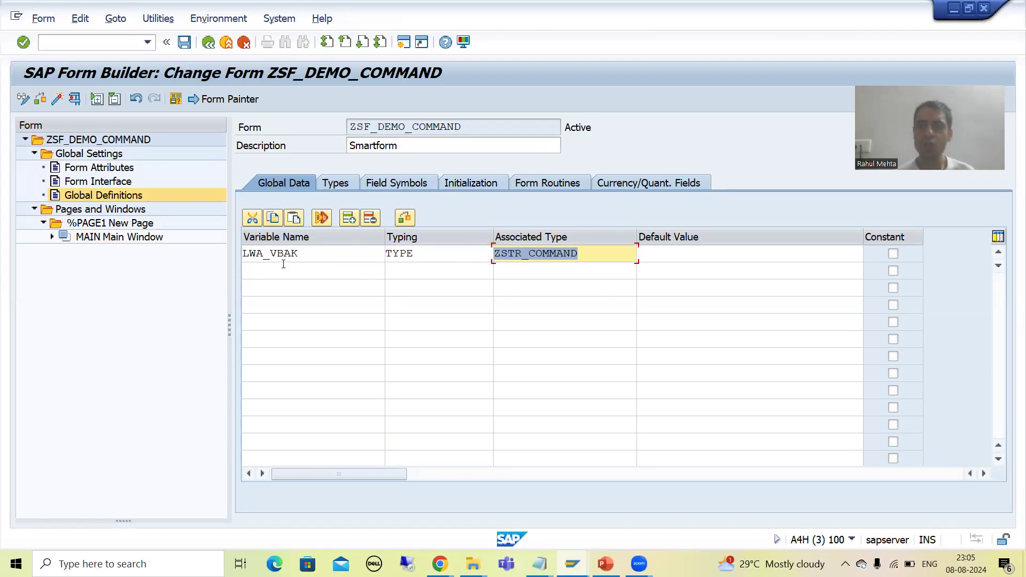
# Step: Compare the LT_VBAK import parameter with the LWA_VBAK global variable, and check the data selection in report ZDEMO_COMMAND
pyautogui.click(117, 183)
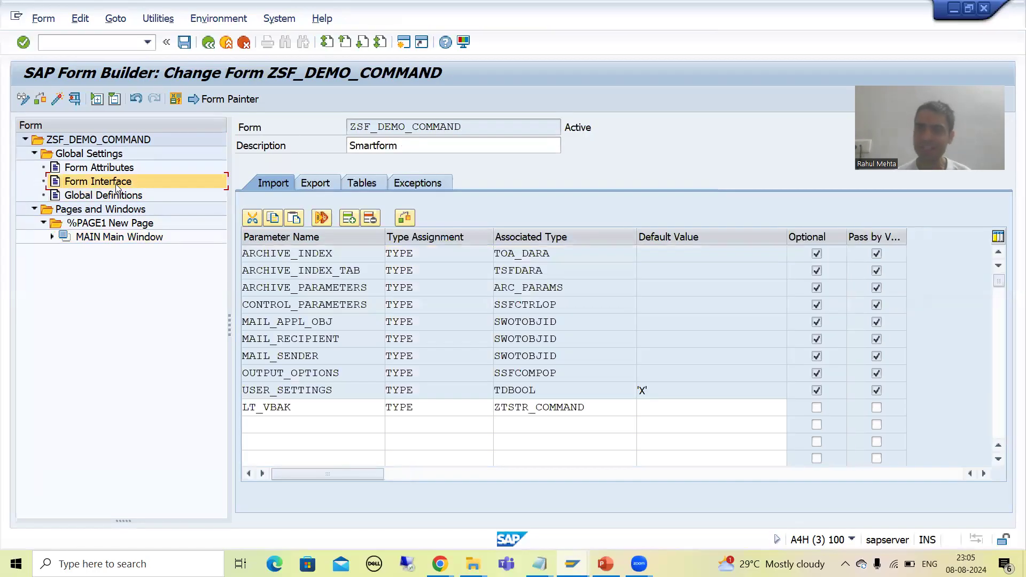
pyautogui.click(103, 198)
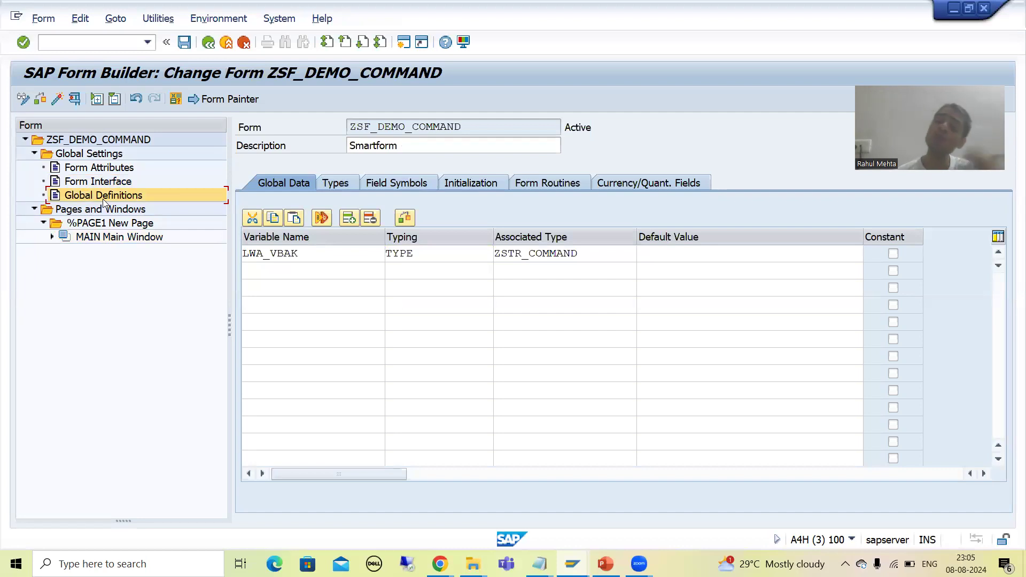
pyautogui.click(270, 253)
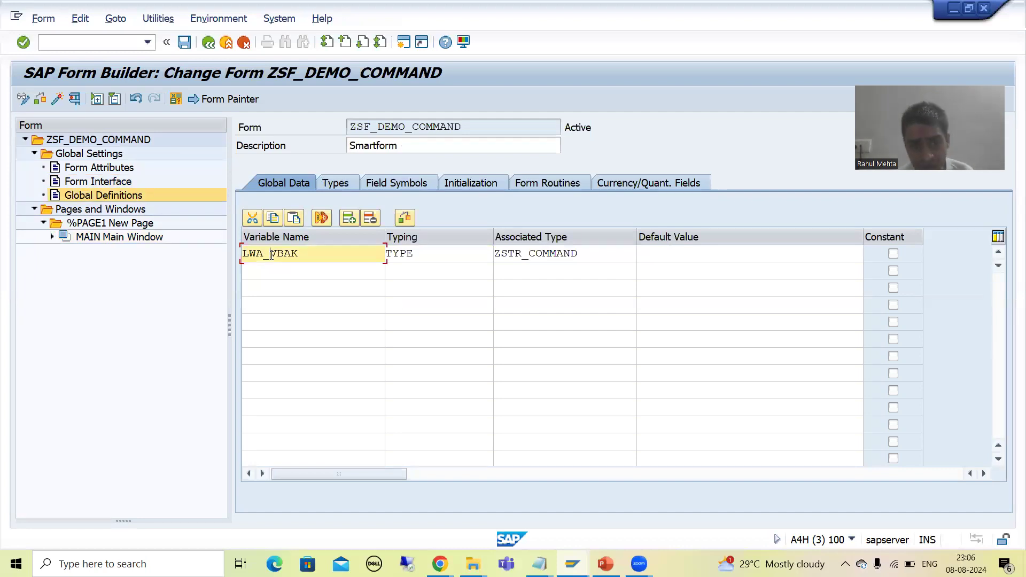
pyautogui.click(84, 182)
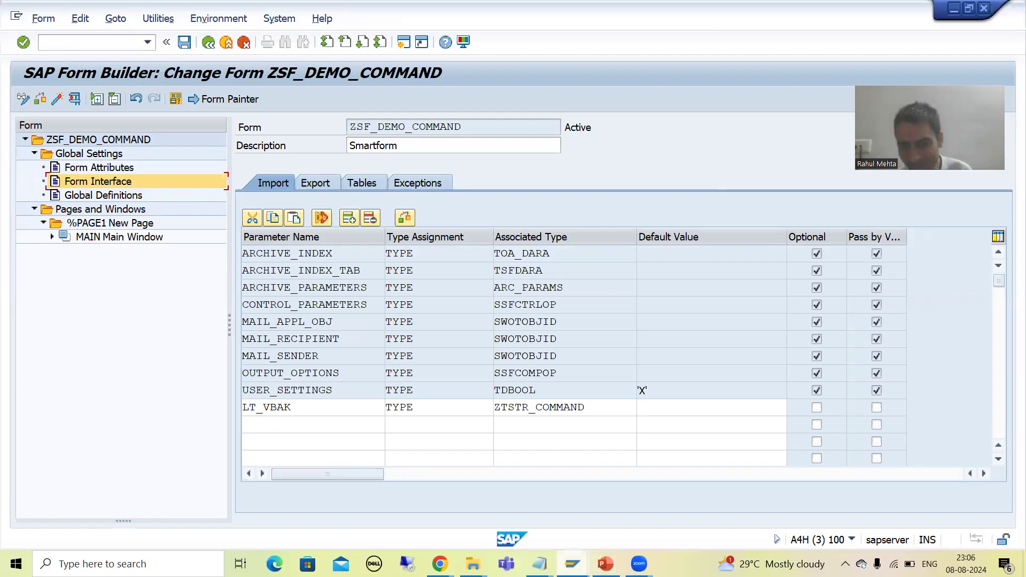
pyautogui.moveTo(573, 563)
pyautogui.click(592, 527)
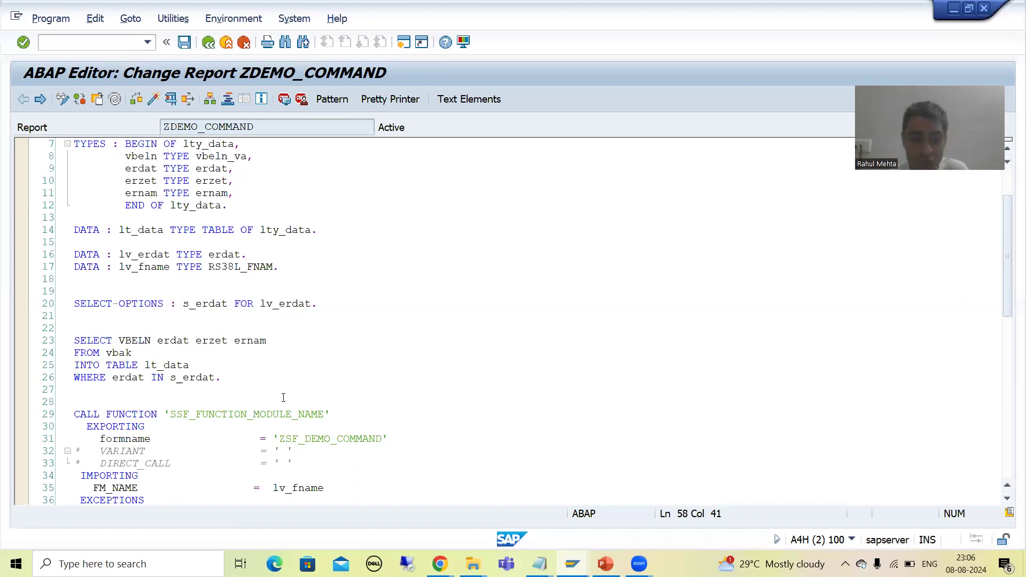
pyautogui.hotkey('alt', 'Tab')
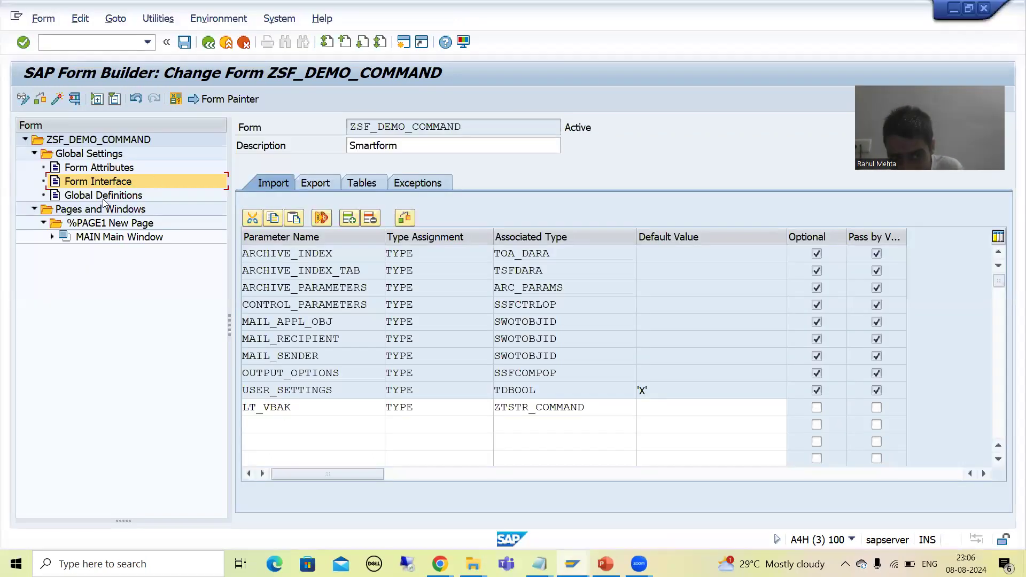
pyautogui.click(104, 196)
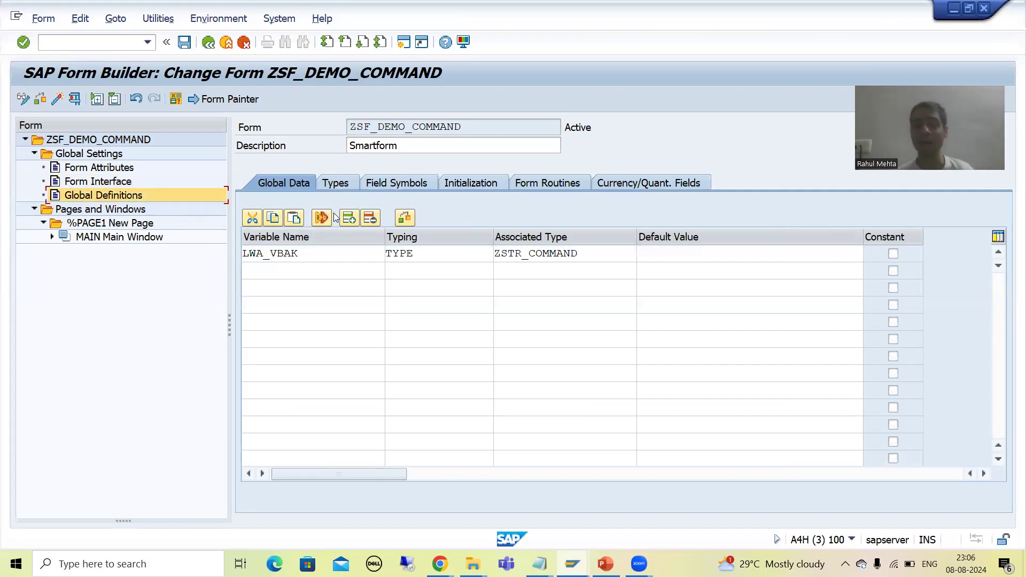
# Step: Create a table node under the MAIN window of %PAGE1
pyautogui.click(52, 237)
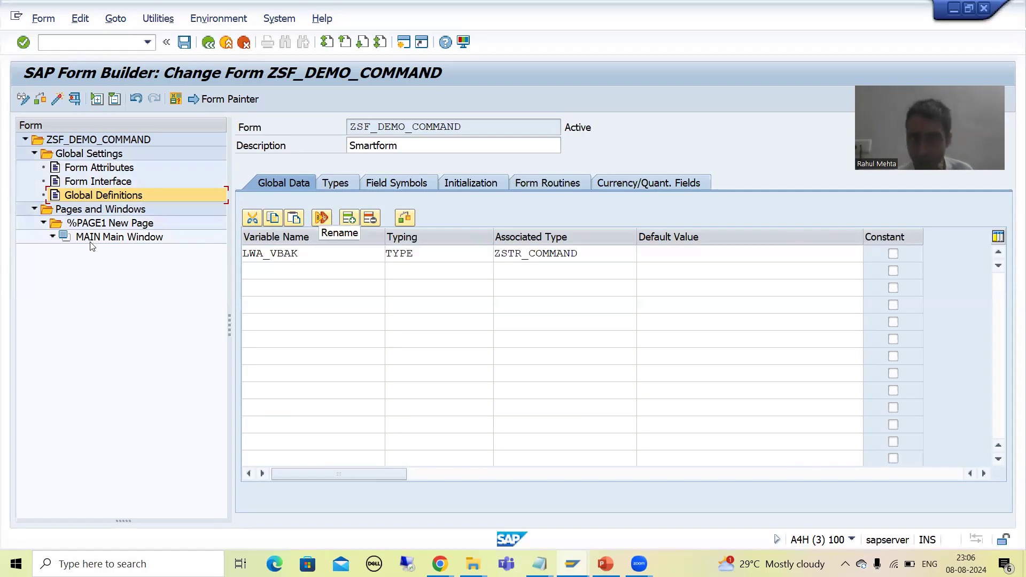
pyautogui.rightClick(92, 241)
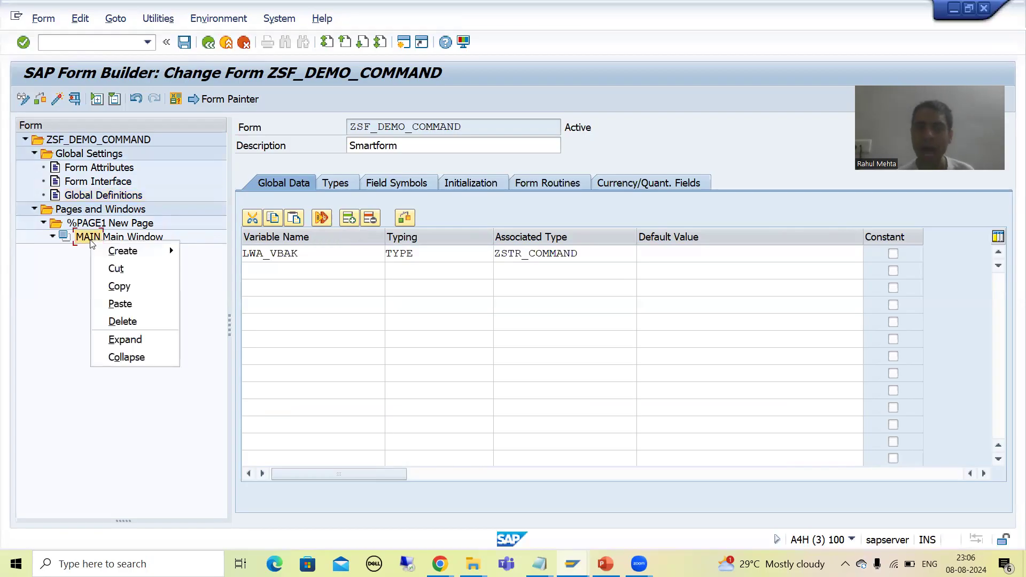
pyautogui.moveTo(100, 251)
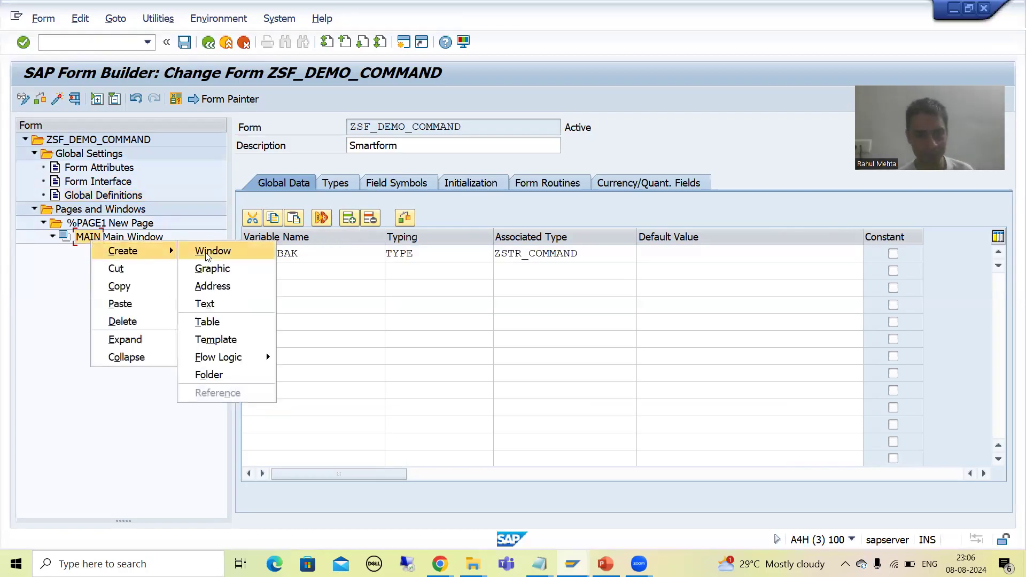
pyautogui.click(210, 322)
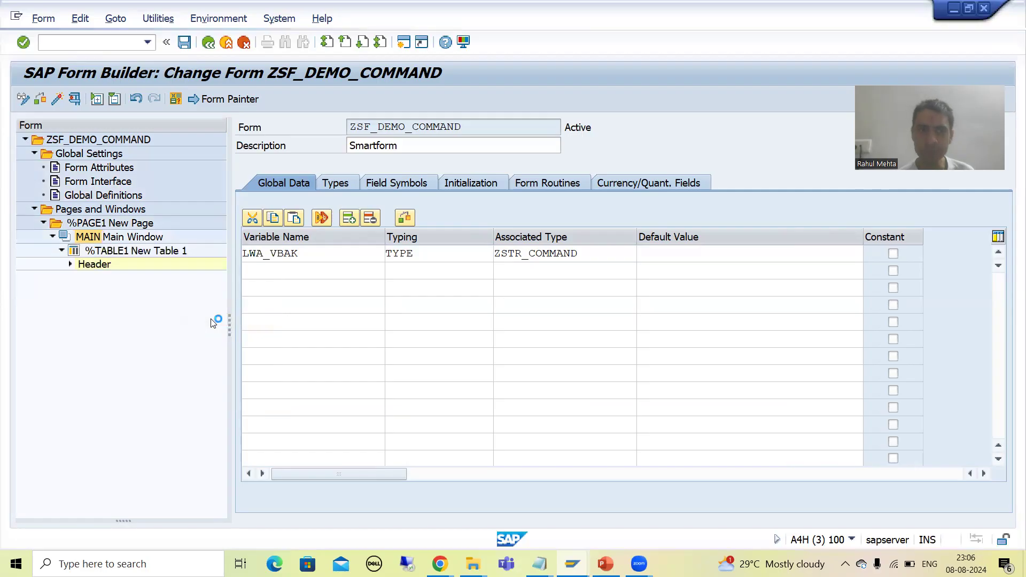
# Step: Open the new table node, and review the selected VBAK fields VBELN, ERDAT, ERZET and ERNAM in the dictionary and report ZDEMO_COMMAND
pyautogui.click(150, 253)
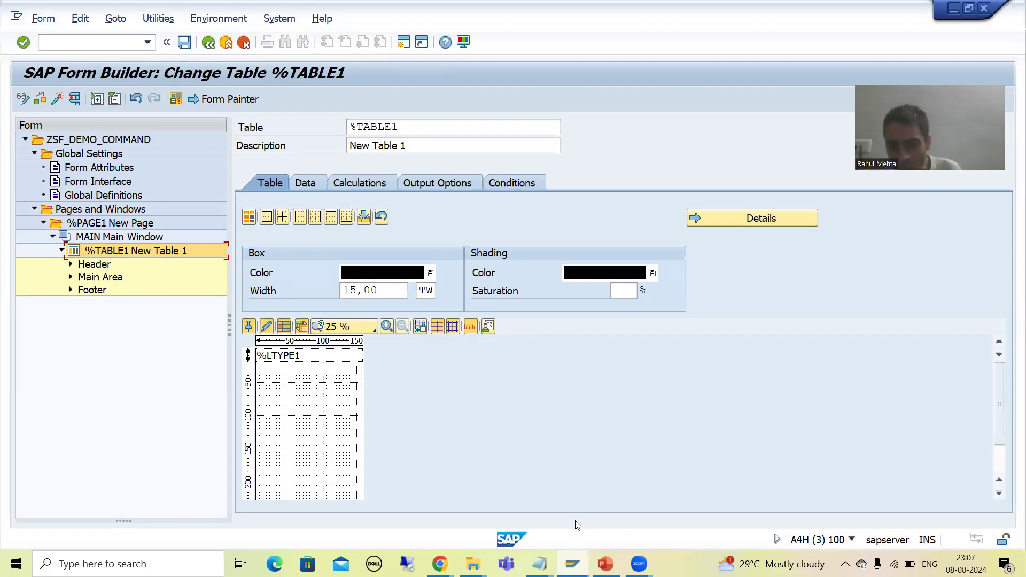
pyautogui.moveTo(578, 558)
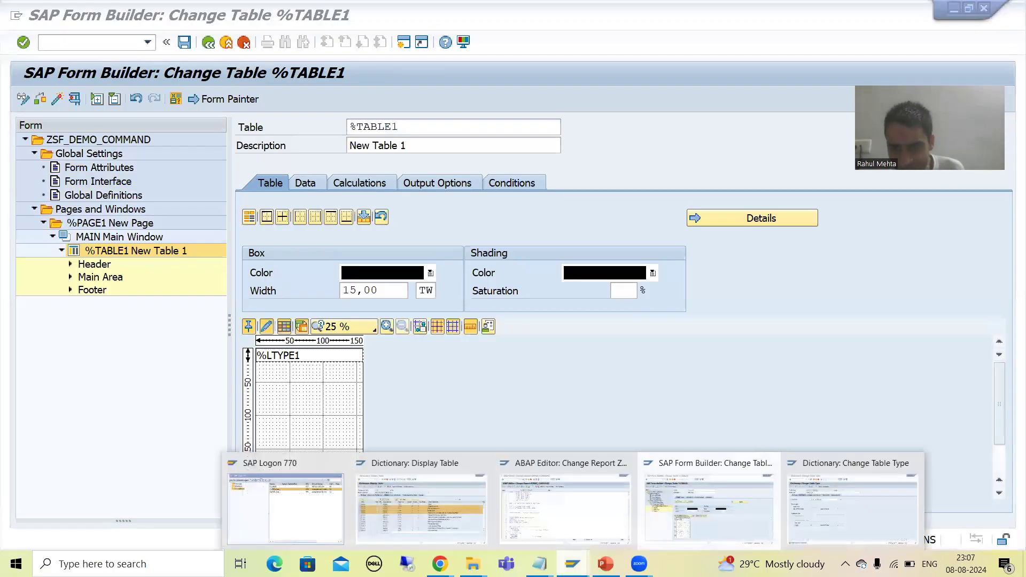
pyautogui.click(531, 522)
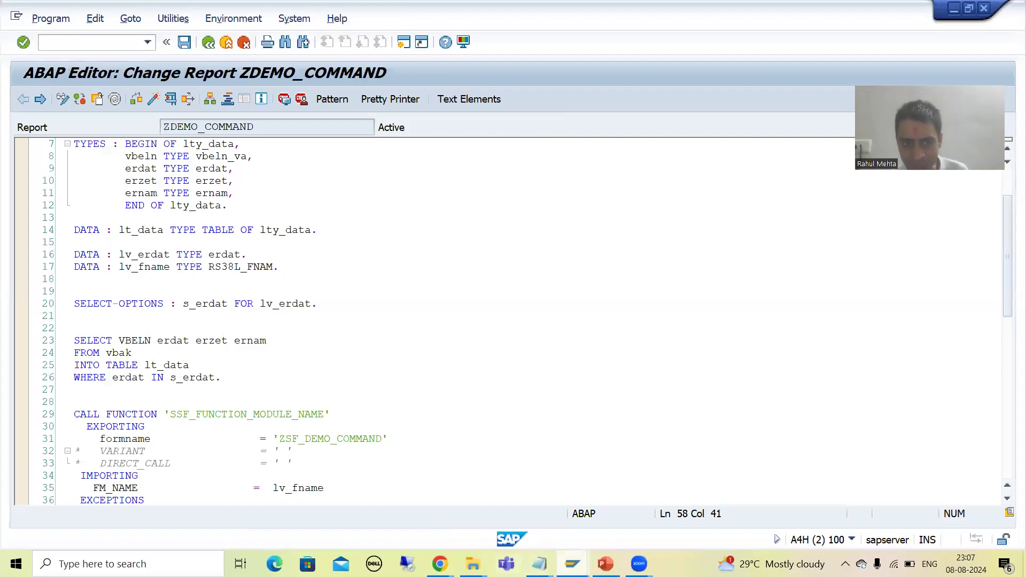
pyautogui.moveTo(572, 563)
pyautogui.click(434, 502)
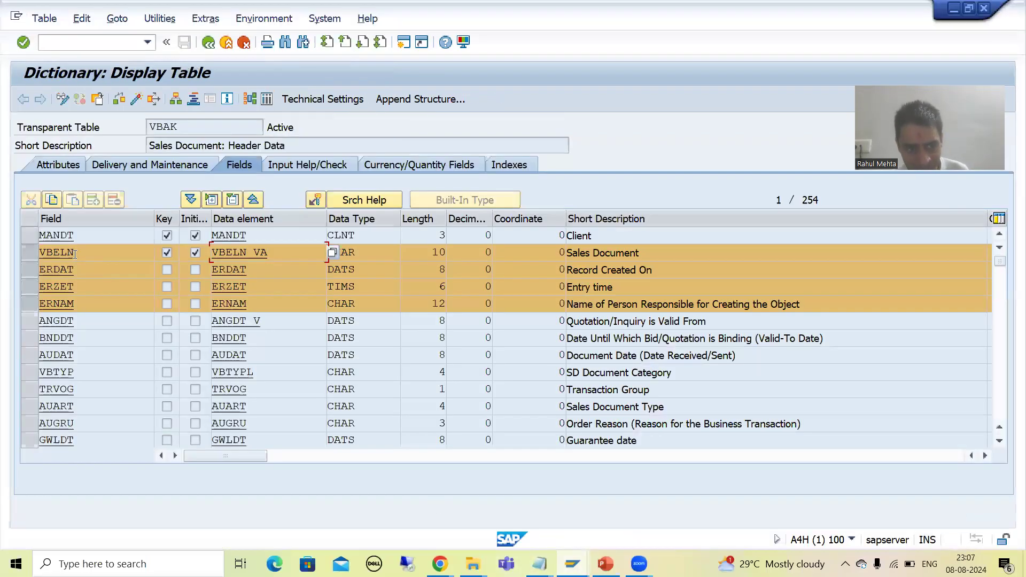
pyautogui.click(78, 269)
pyautogui.click(82, 304)
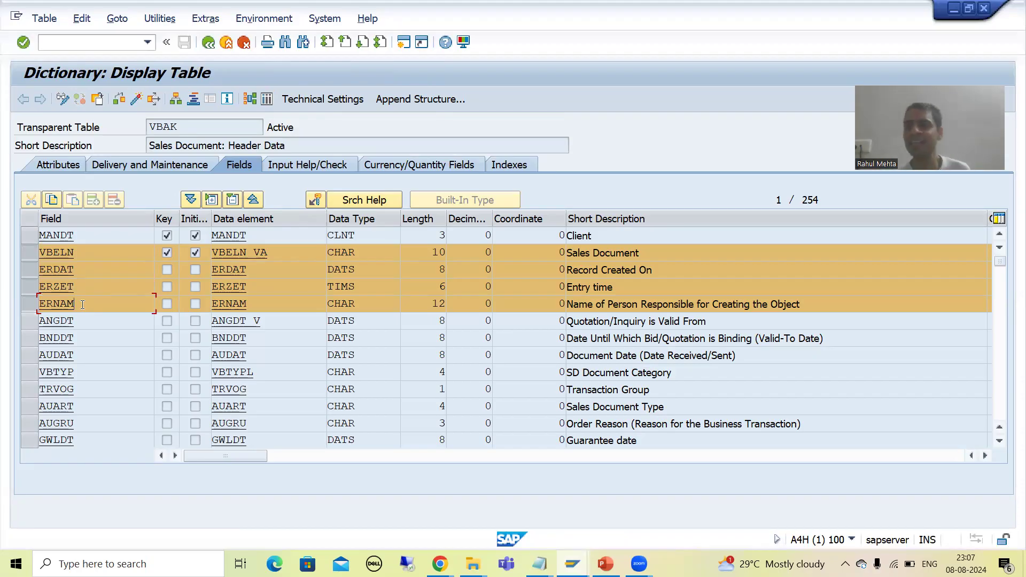
pyautogui.hotkey('alt', 'Tab')
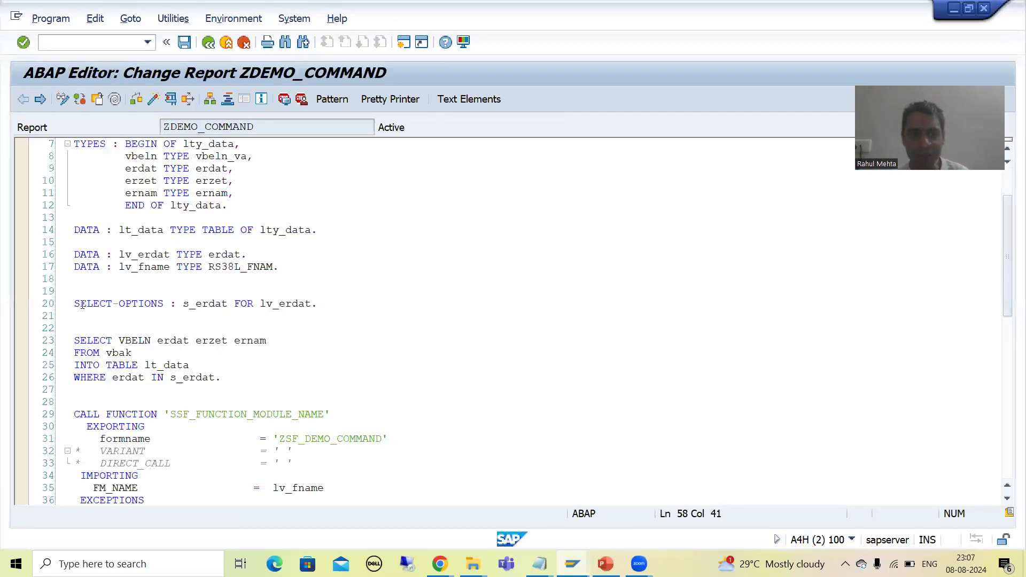
pyautogui.click(572, 564)
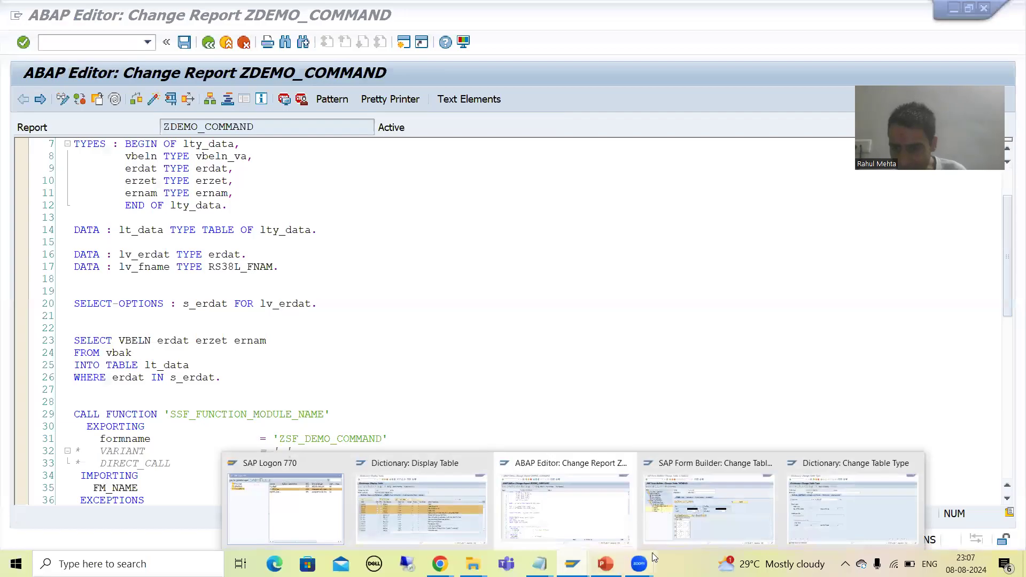
pyautogui.click(701, 517)
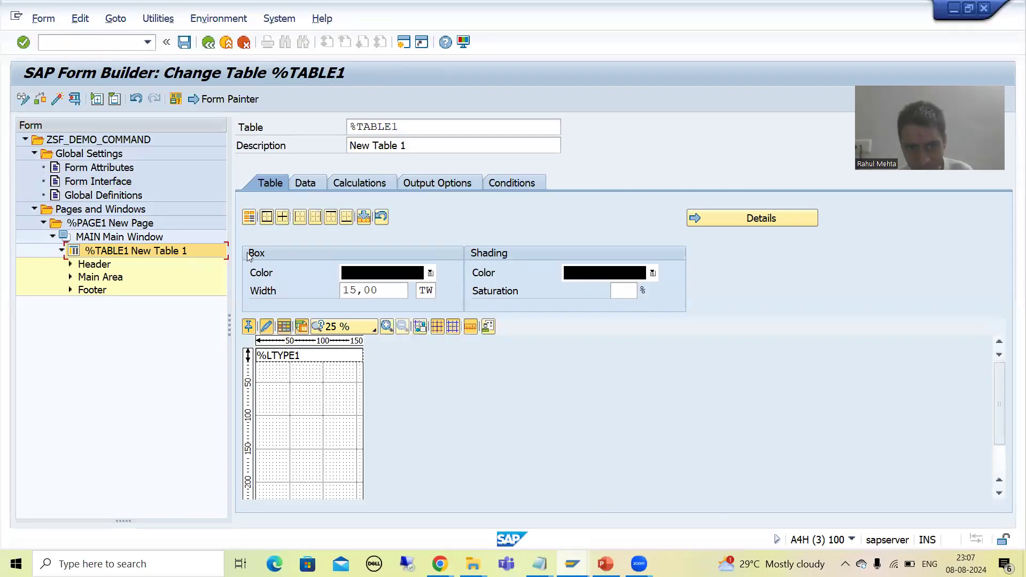
# Step: Compare the width in the table details of %TABLE1 with the width in the MAIN window's output options
pyautogui.click(706, 218)
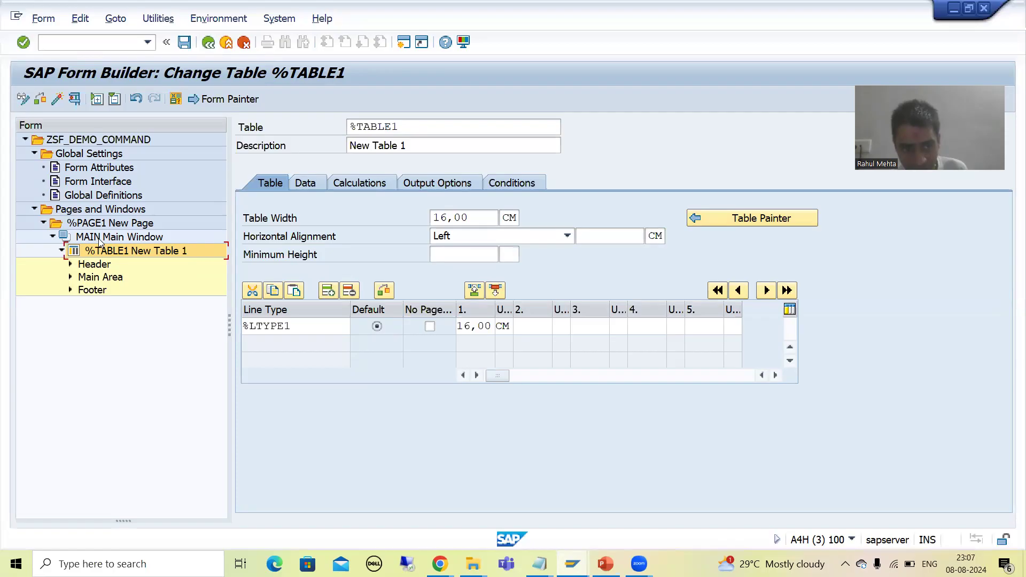
pyautogui.click(103, 239)
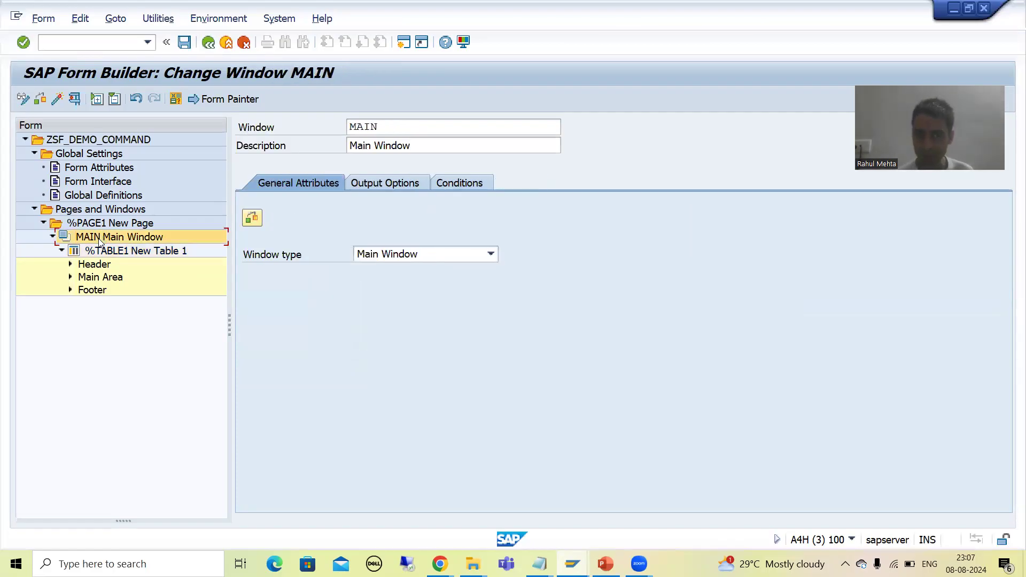
pyautogui.click(368, 187)
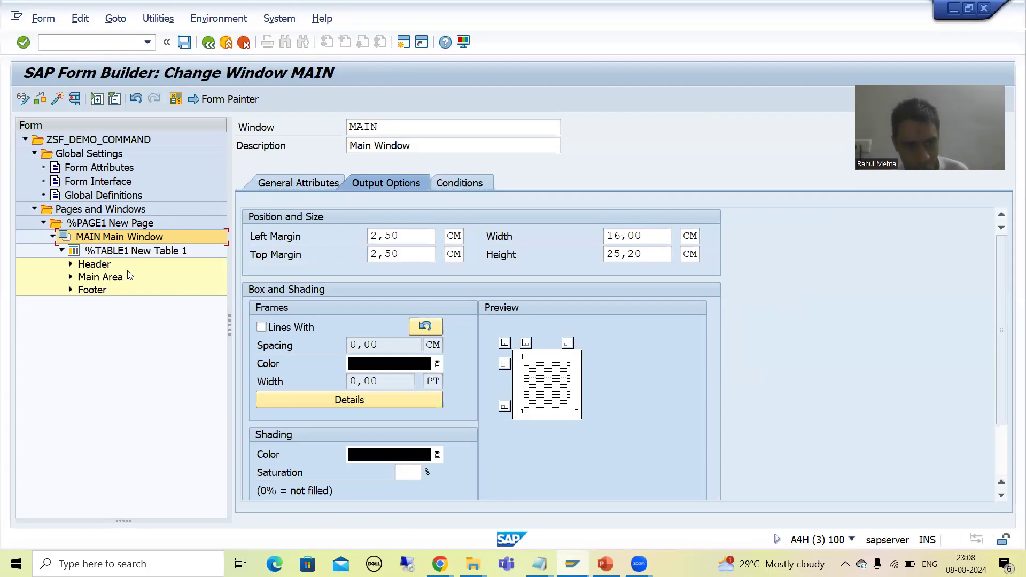
# Step: Divide line type %LTYPE1 in the table details of %TABLE1 into four columns, each 4,00 CM wide
pyautogui.click(121, 252)
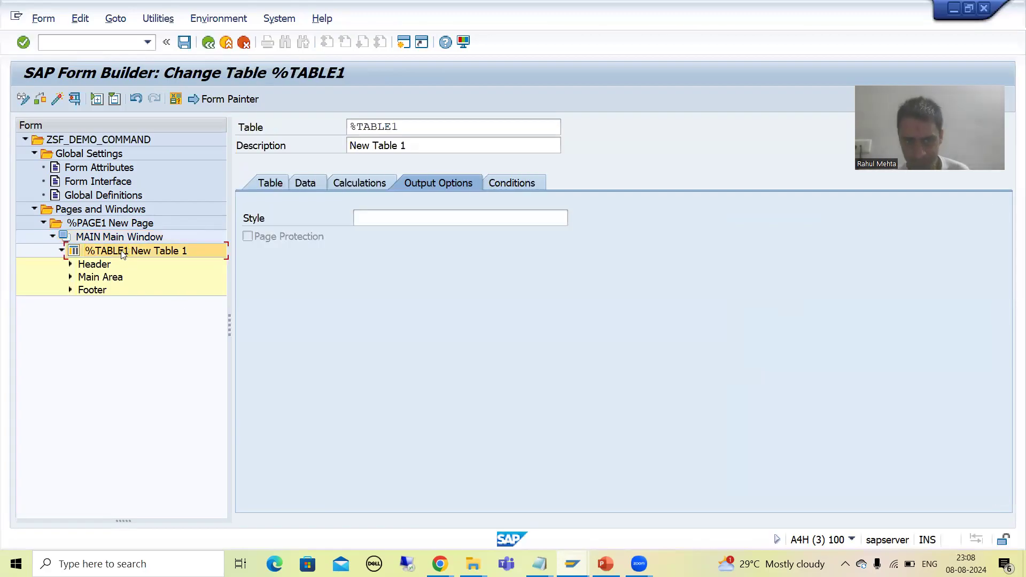
pyautogui.click(260, 187)
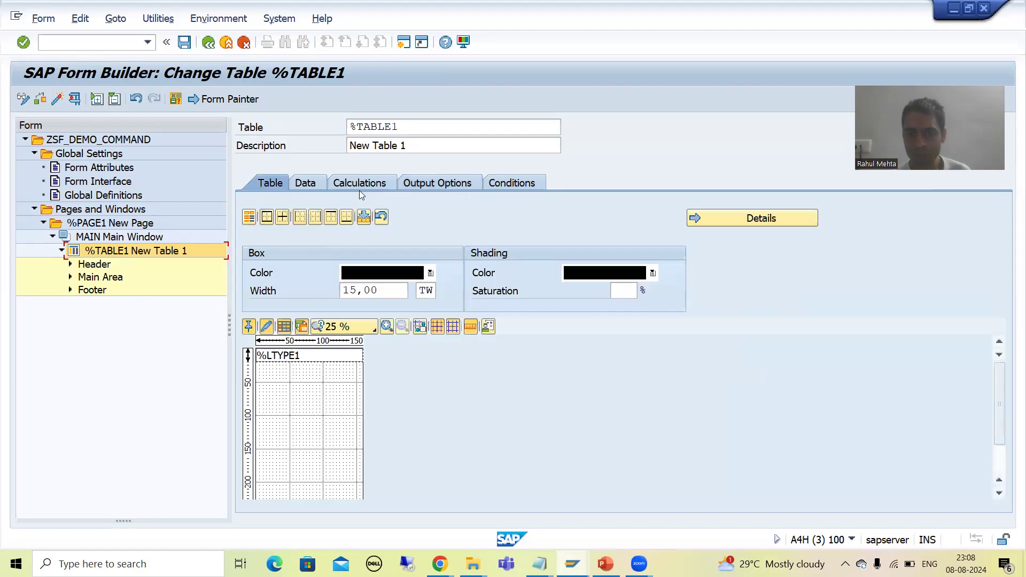
pyautogui.click(716, 217)
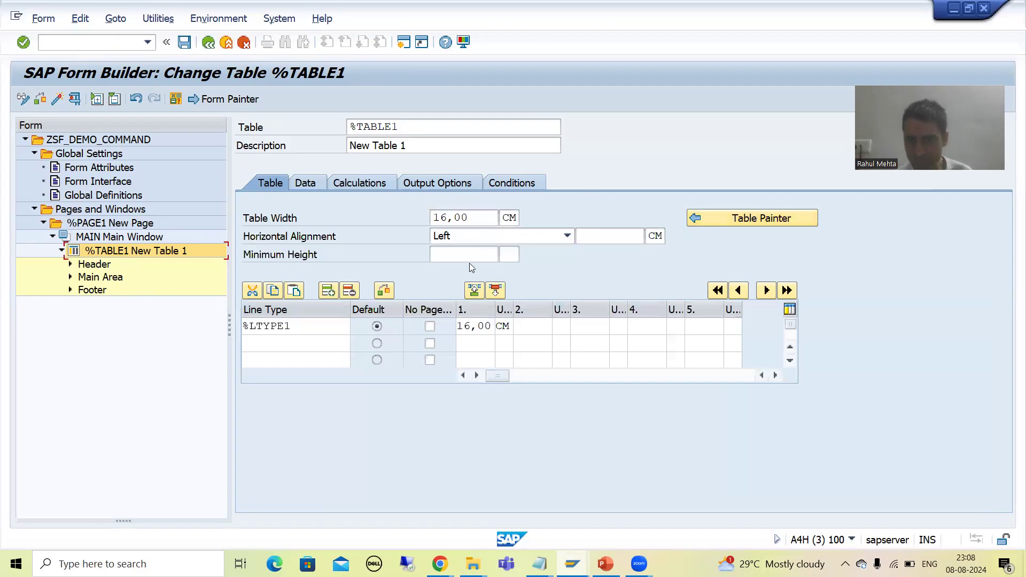
pyautogui.click(470, 327)
pyautogui.press('BackSpace')
pyautogui.press('BackSpace')
pyautogui.write('4')
pyautogui.press('Tab')
pyautogui.press('Tab')
pyautogui.write('4,00')
pyautogui.press('Tab')
pyautogui.write('S')
pyautogui.press('BackSpace')
pyautogui.write('CM')
pyautogui.press('Tab')
pyautogui.write('4,00')
pyautogui.press('Tab')
pyautogui.write('CM')
pyautogui.press('Tab')
pyautogui.write('4,00')
pyautogui.press('Tab')
pyautogui.write('CM')
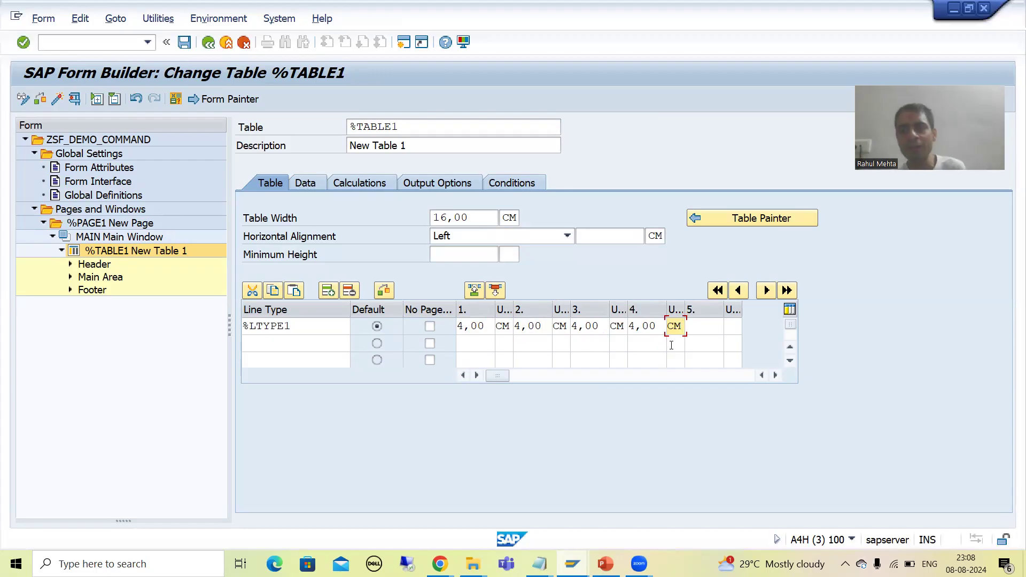
# Step: Check the MAIN window's position and size in its output options, and view its layout in the Form Painter
pyautogui.click(105, 237)
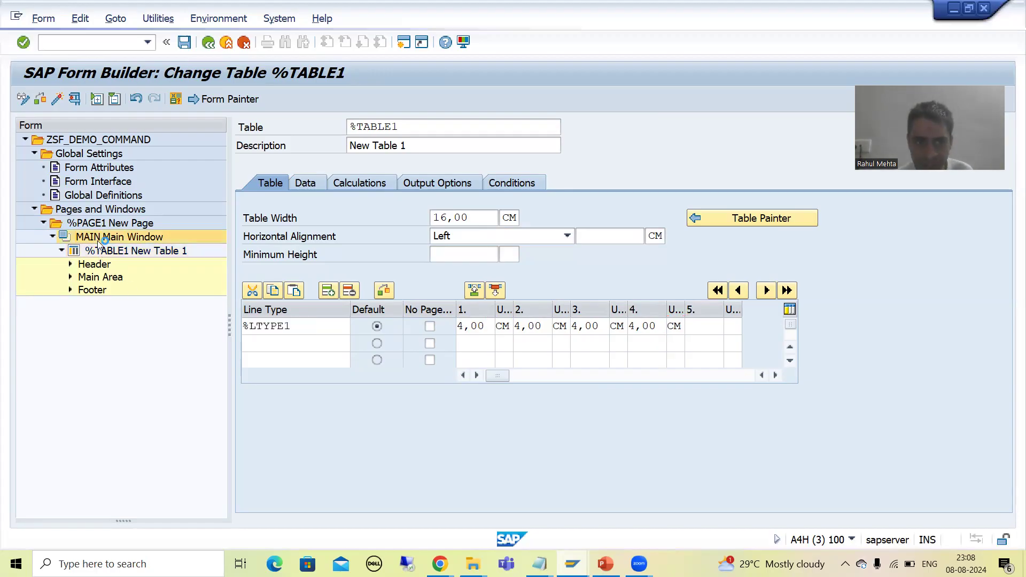
pyautogui.click(358, 184)
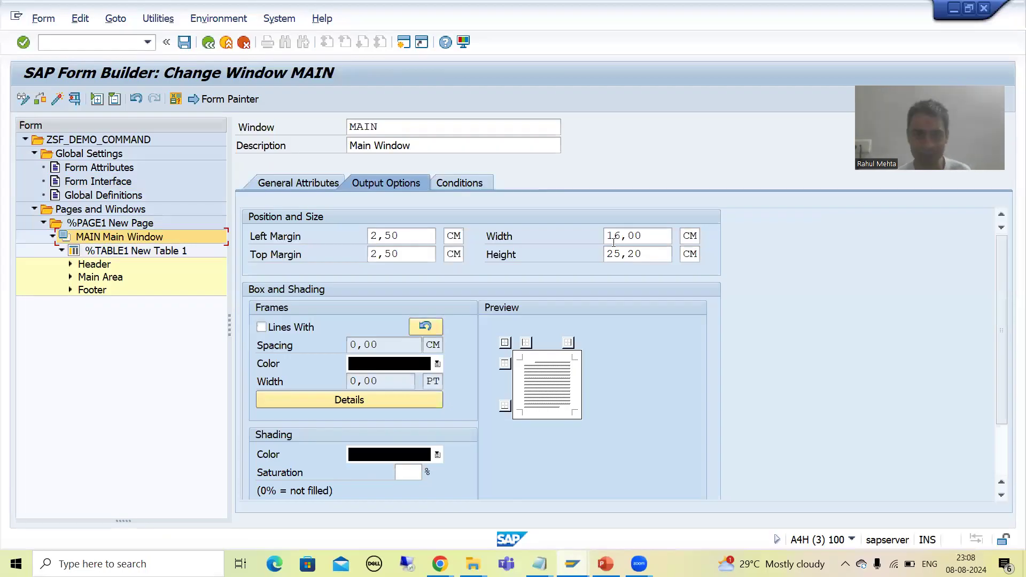
pyautogui.click(245, 100)
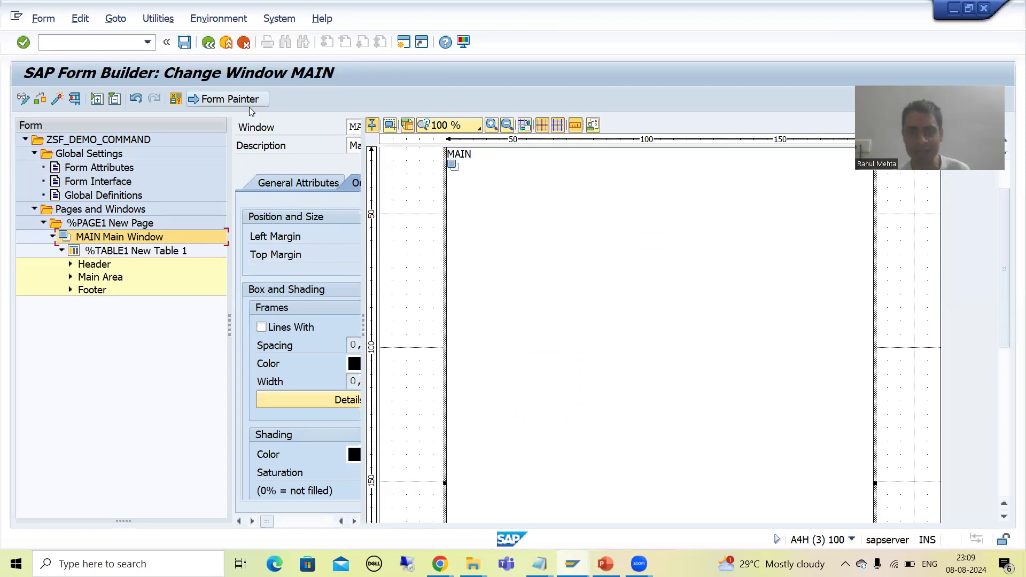
pyautogui.scroll(3, 1002, 303)
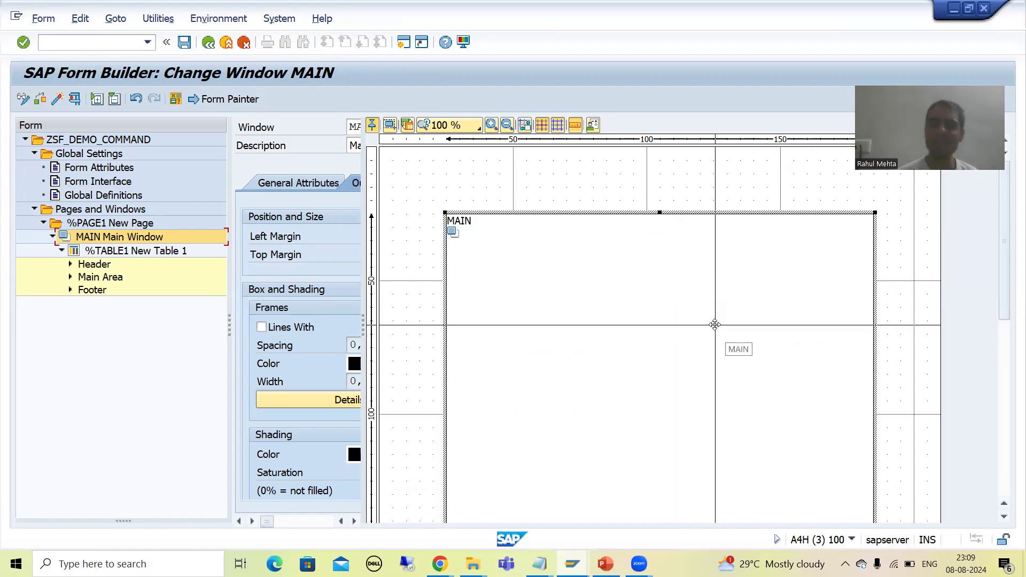
pyautogui.click(212, 100)
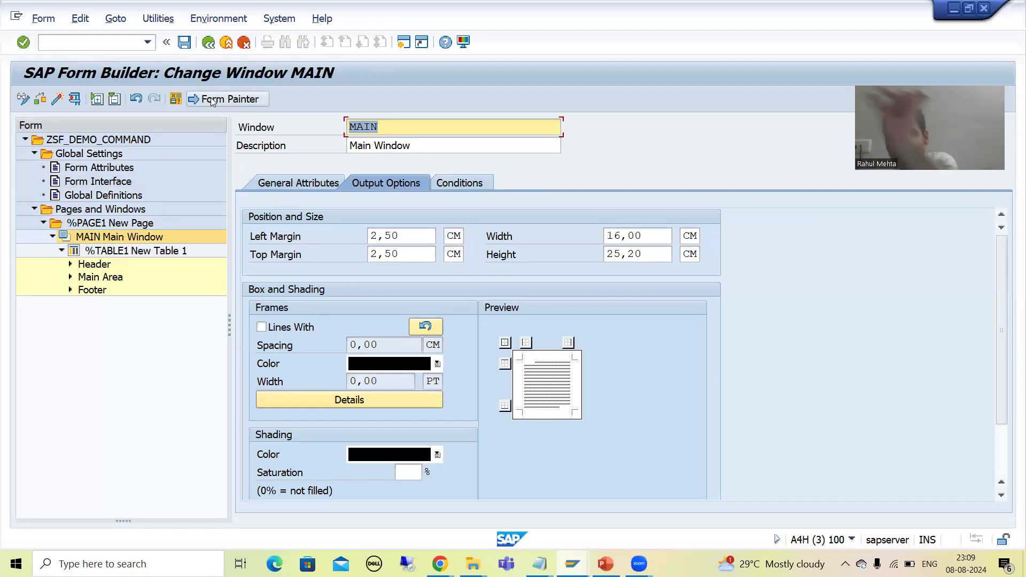
# Step: Create a row under the Header of %TABLE1 and assign it line type %LTYPE1
pyautogui.click(92, 268)
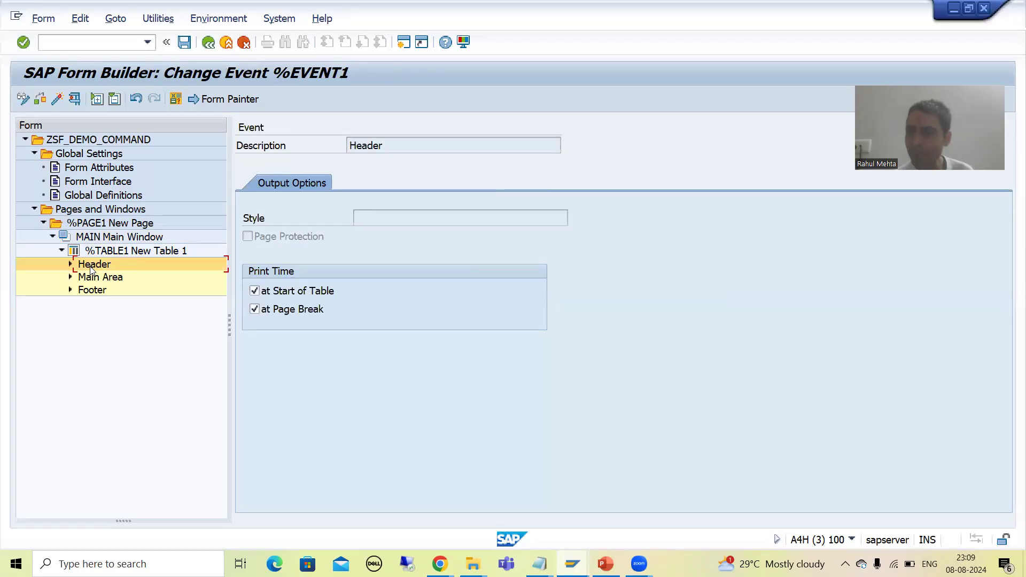
pyautogui.rightClick(92, 269)
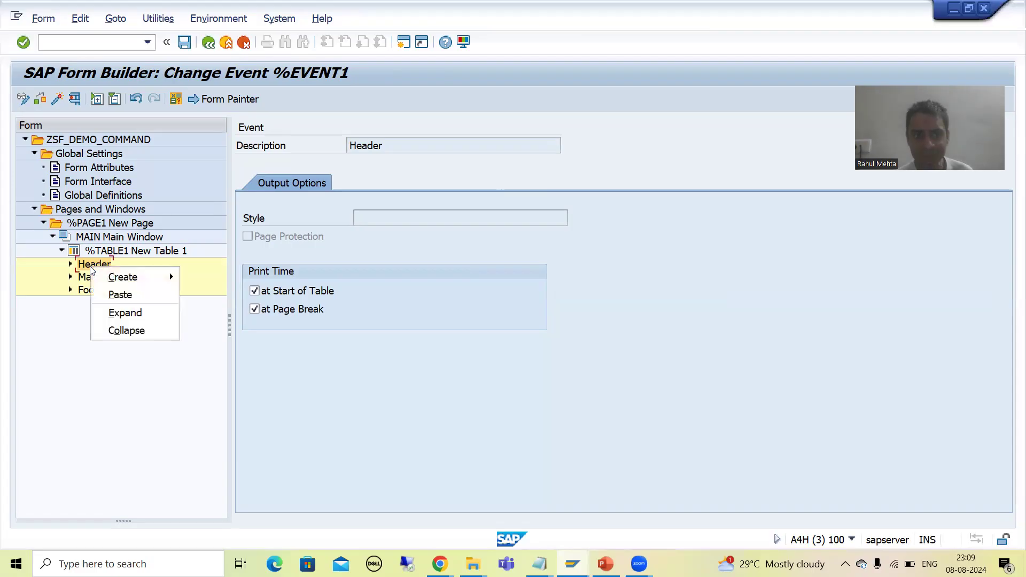
pyautogui.moveTo(144, 276)
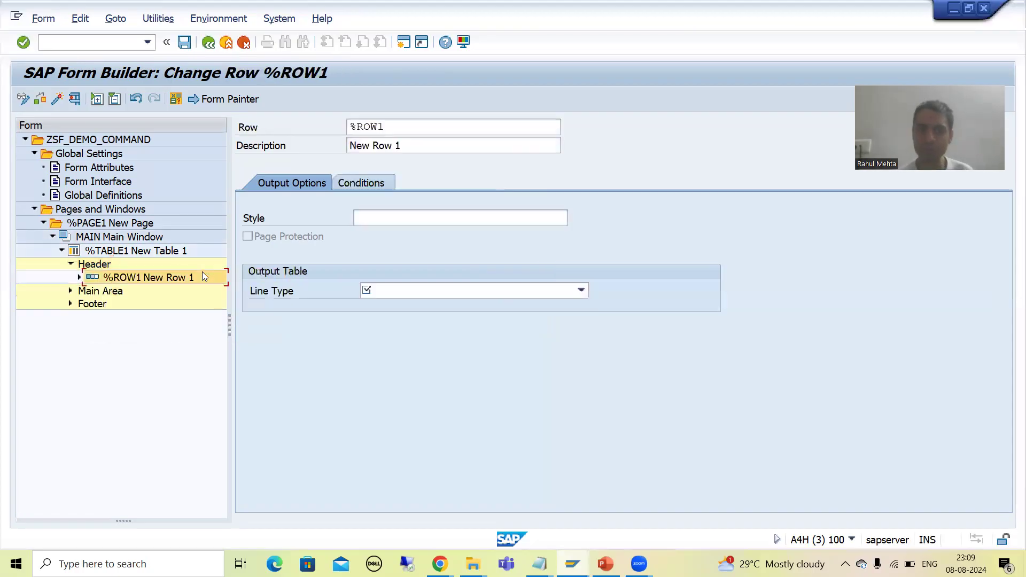
pyautogui.click(423, 292)
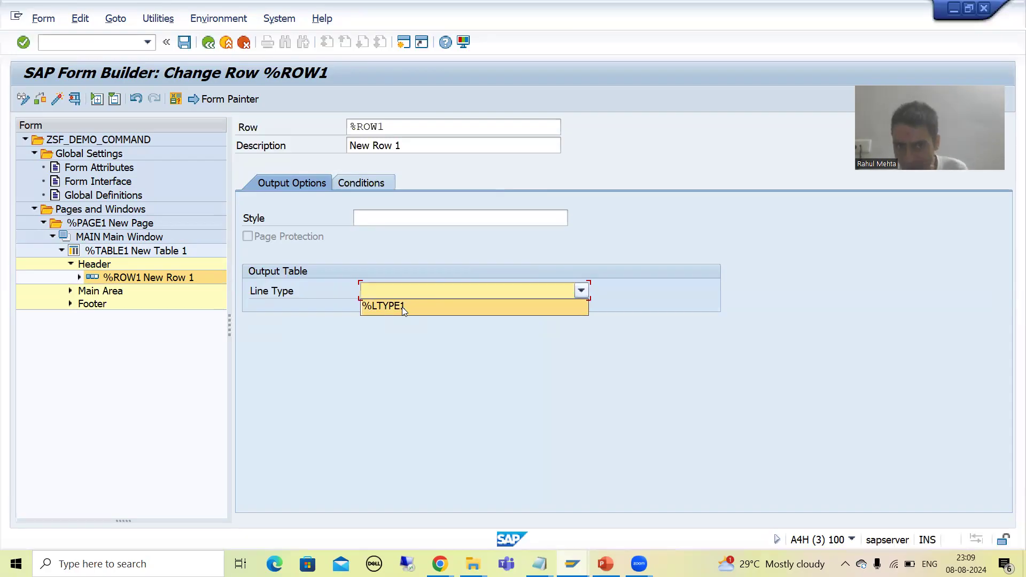
pyautogui.click(403, 307)
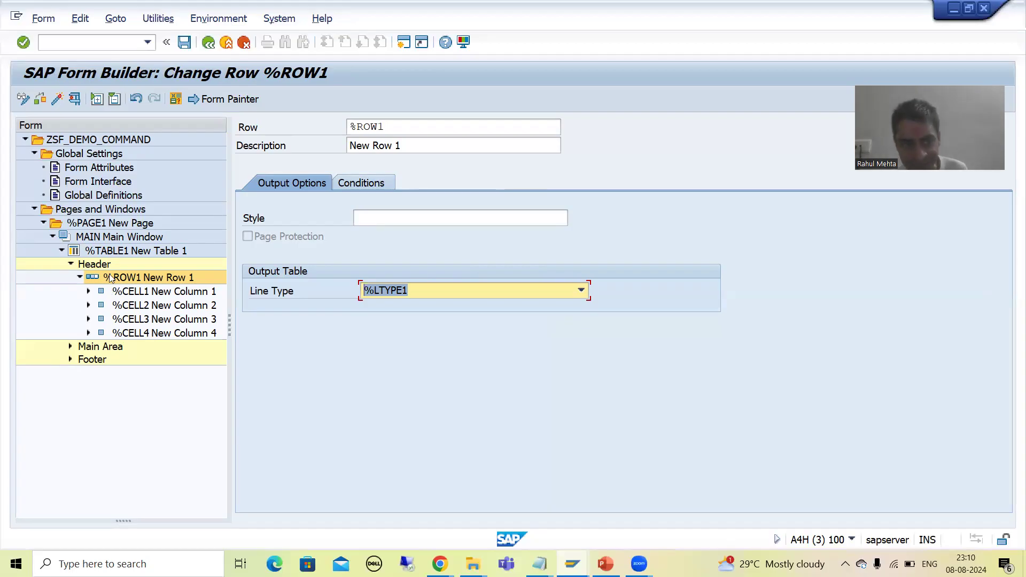
# Step: Review the column definition of line type %LTYPE1 in the table details of %TABLE1
pyautogui.click(112, 251)
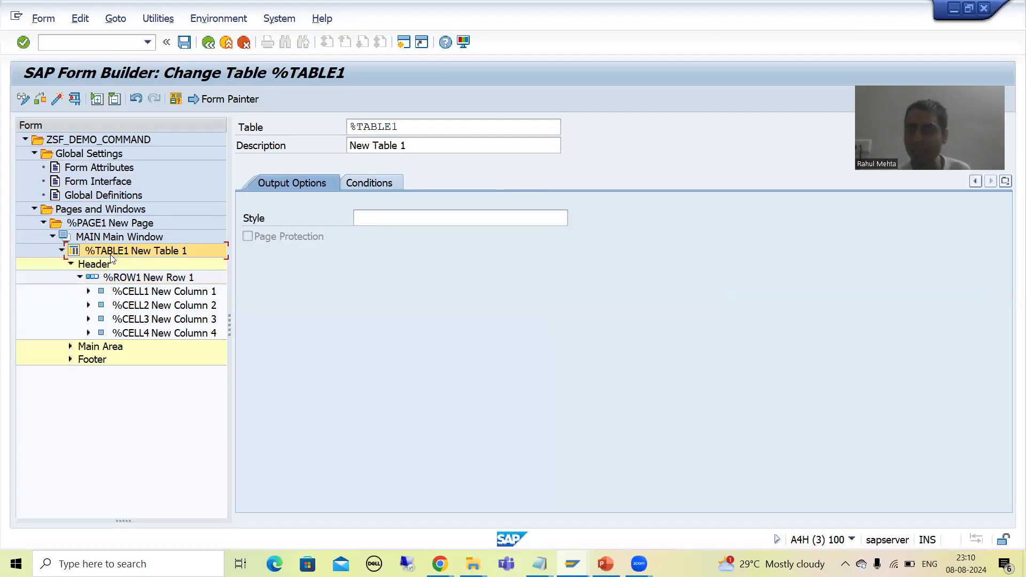
pyautogui.click(974, 181)
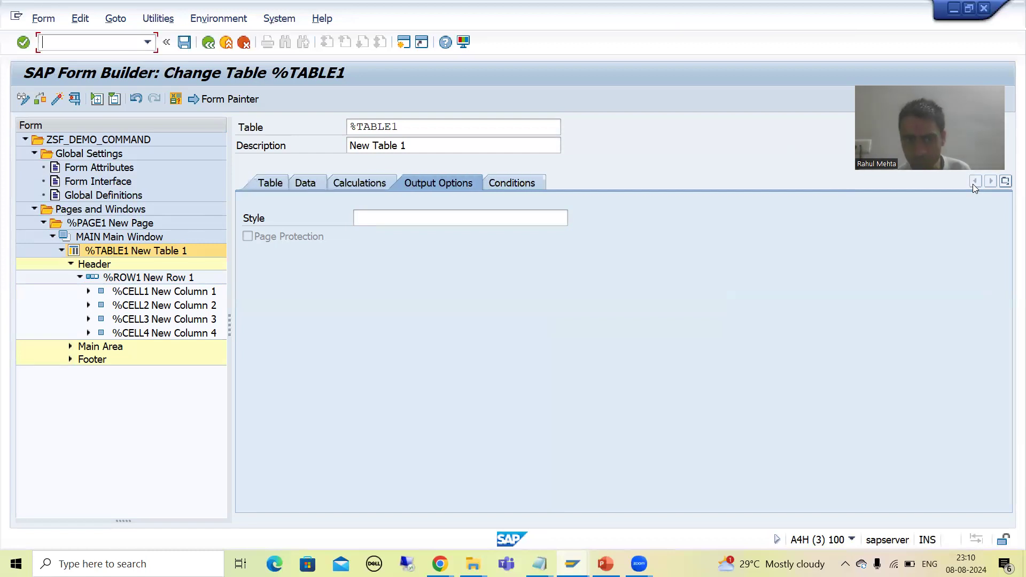
pyautogui.click(271, 182)
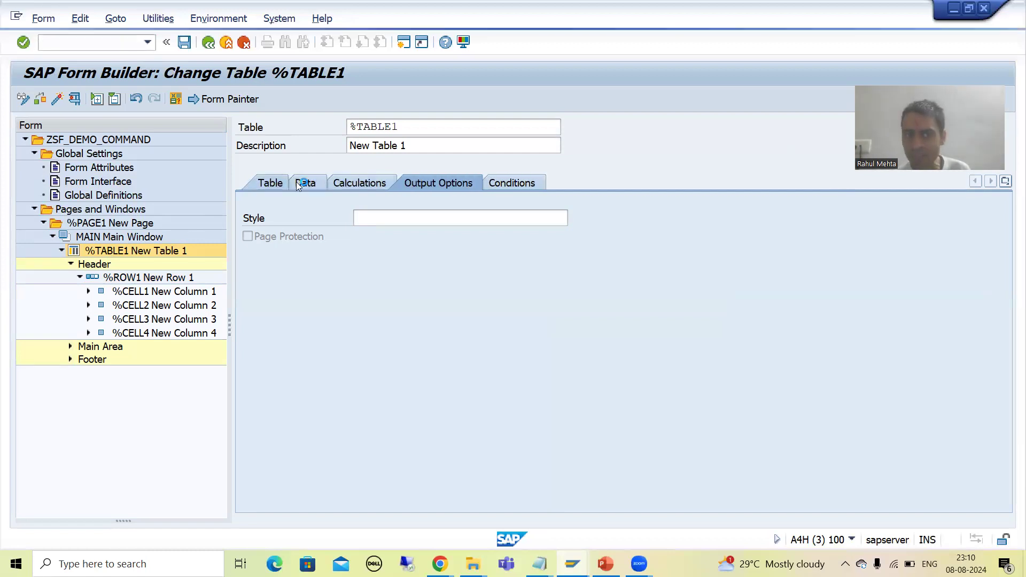
pyautogui.click(717, 219)
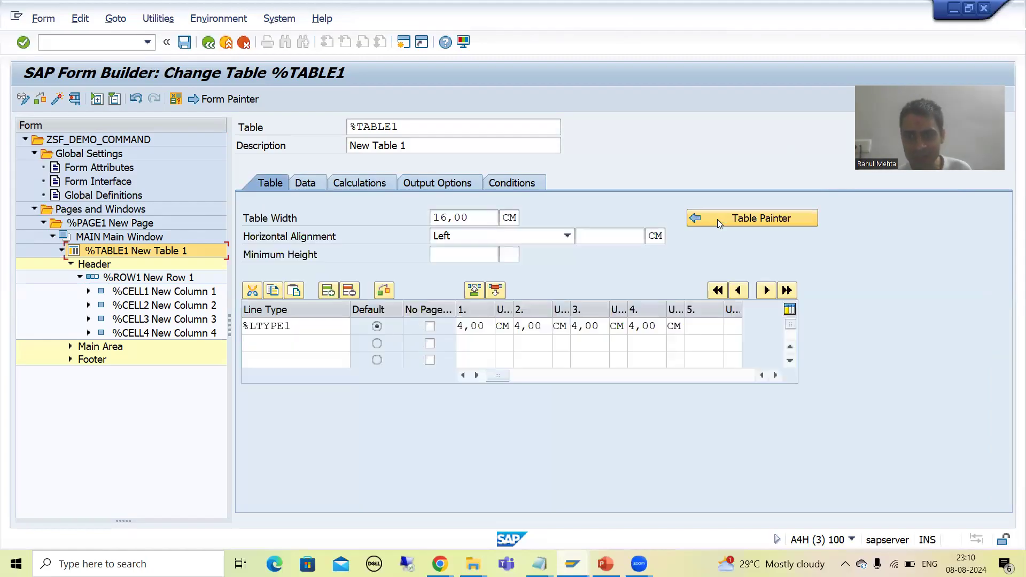
pyautogui.doubleClick(248, 324)
pyautogui.click(248, 324)
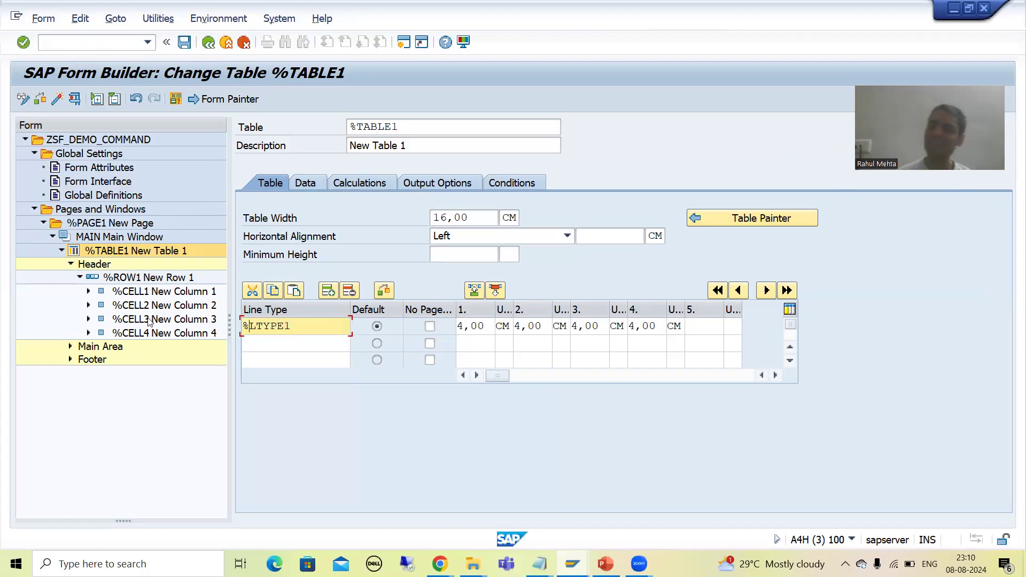
# Step: Check the VBELN, ERDAT, ERZET and ERNAM fields of table VBAK in the Dictionary display, and return to the form
pyautogui.click(129, 292)
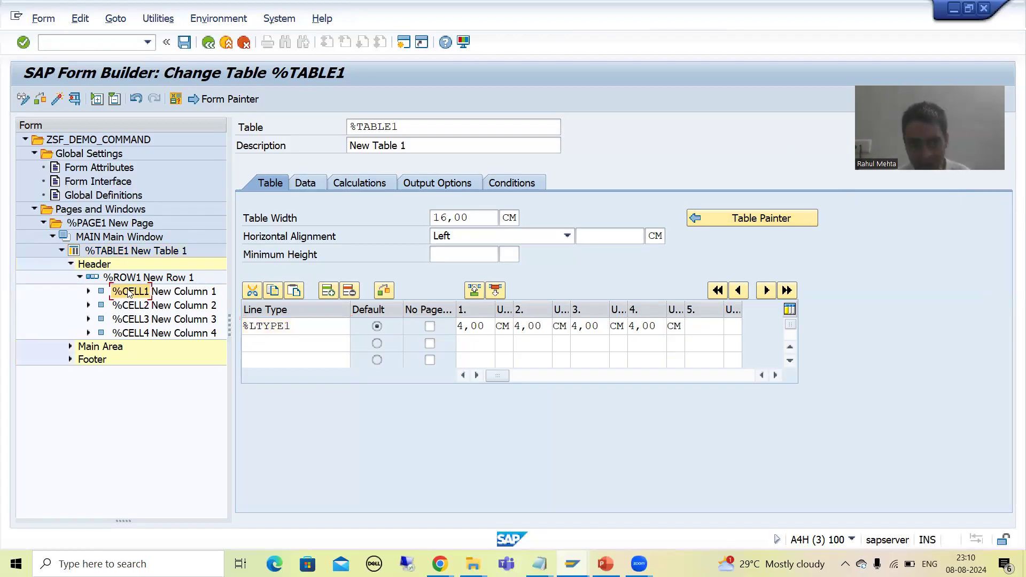
pyautogui.click(572, 563)
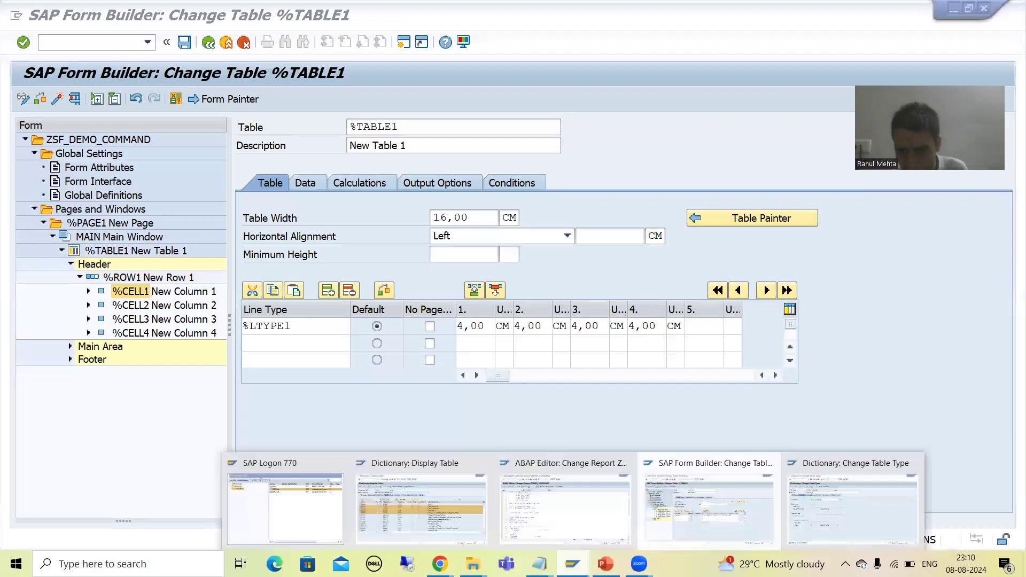
pyautogui.click(445, 516)
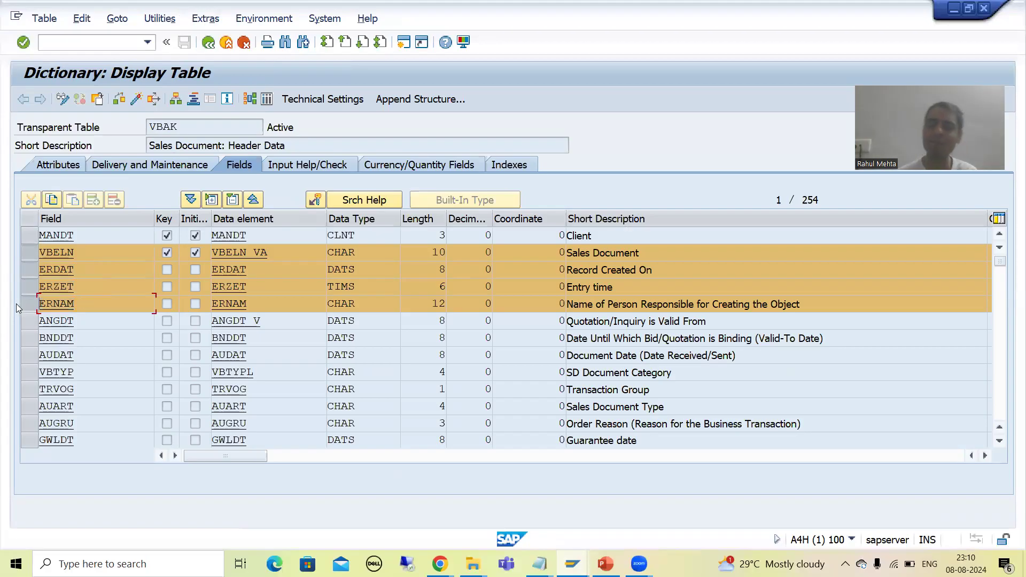
pyautogui.hotkey('alt', 'Tab')
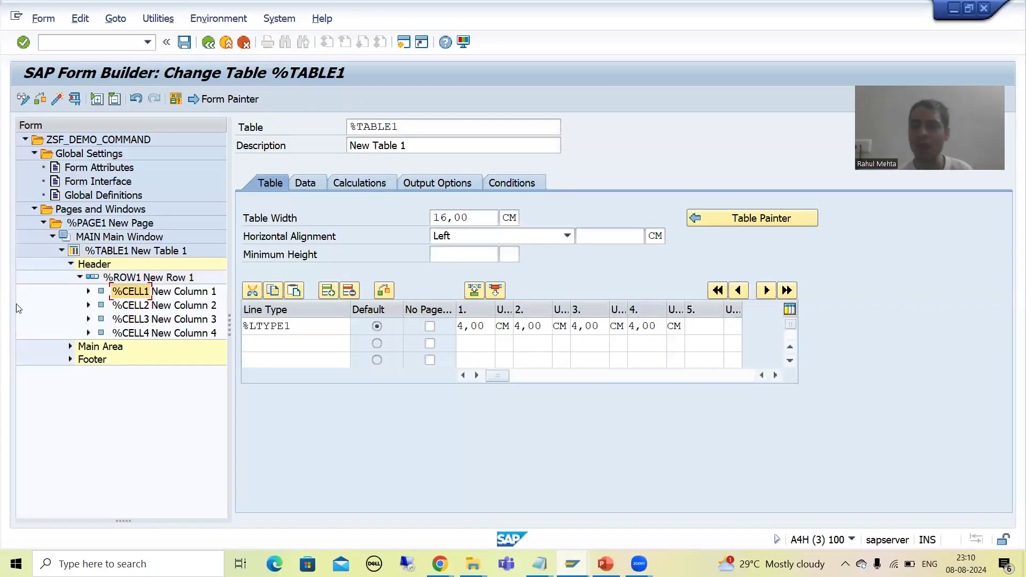
# Step: Create a text node under each of the header row cells %CELL1 and %CELL2
pyautogui.rightClick(135, 298)
pyautogui.moveTo(178, 307)
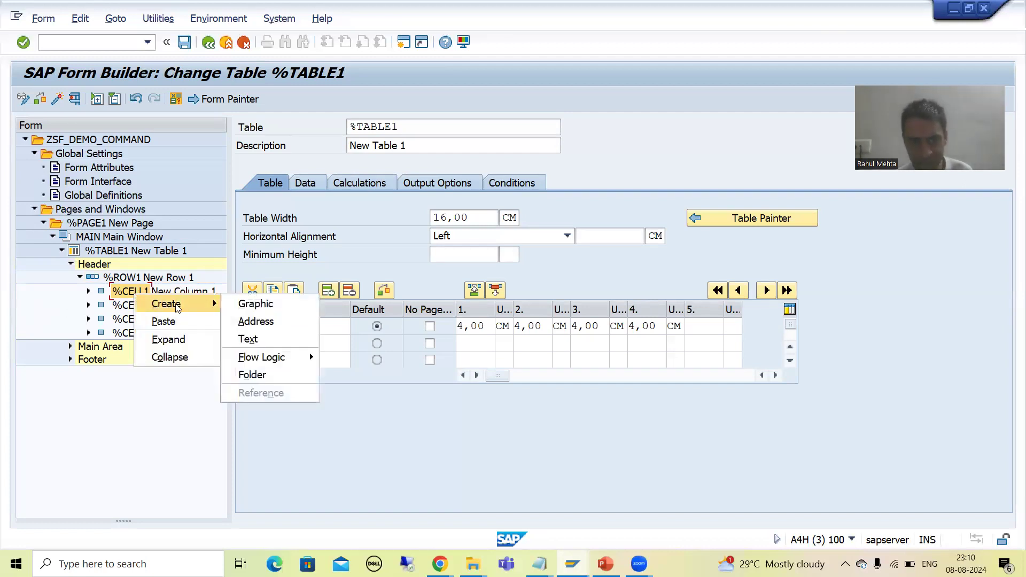
pyautogui.click(259, 340)
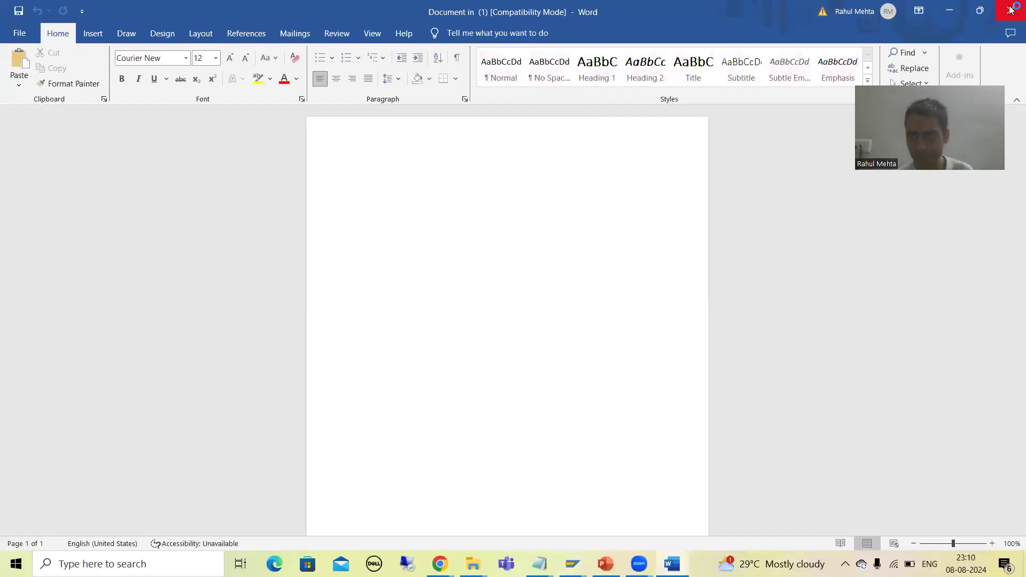
pyautogui.click(1012, 8)
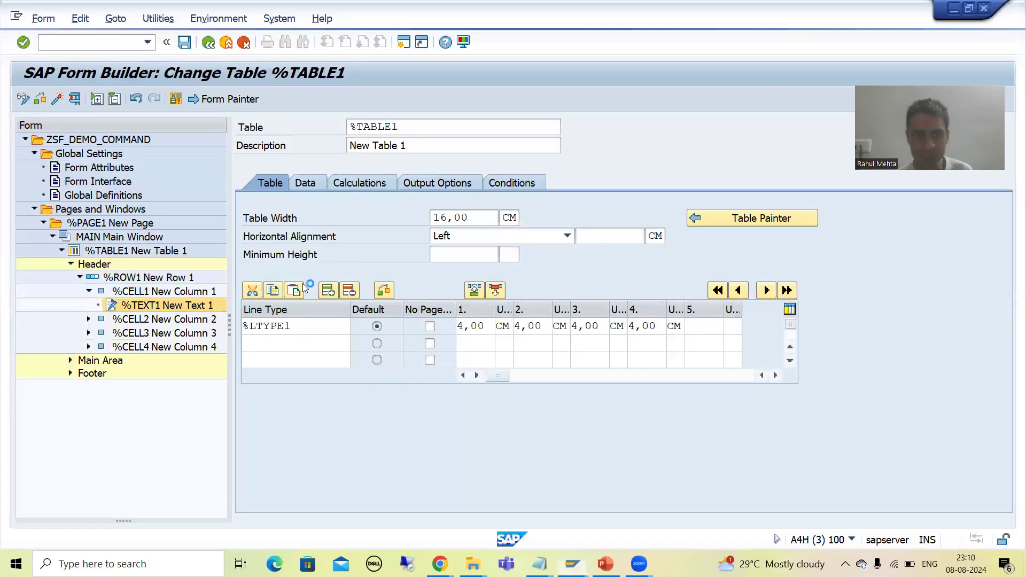
pyautogui.click(151, 319)
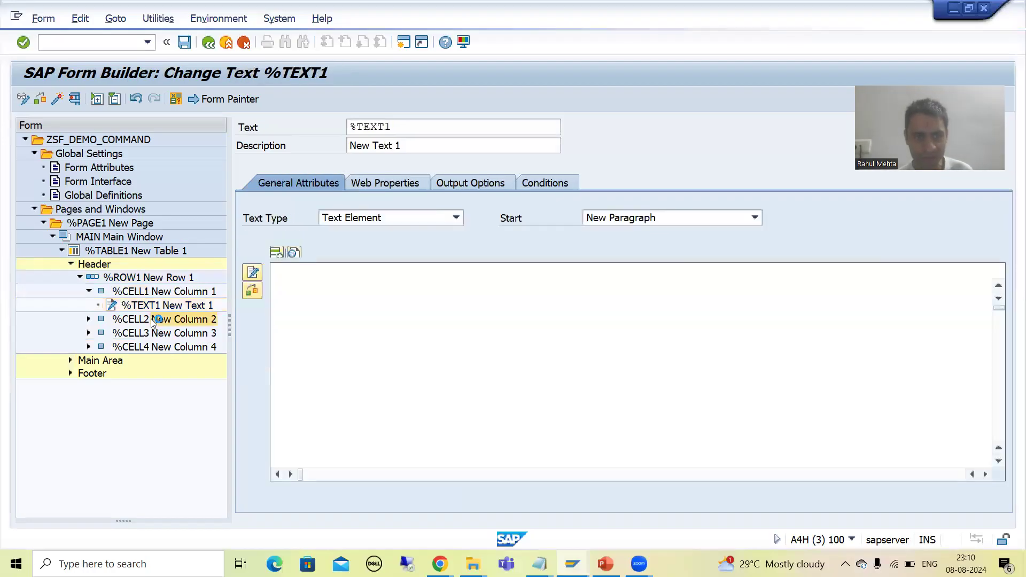
pyautogui.rightClick(153, 321)
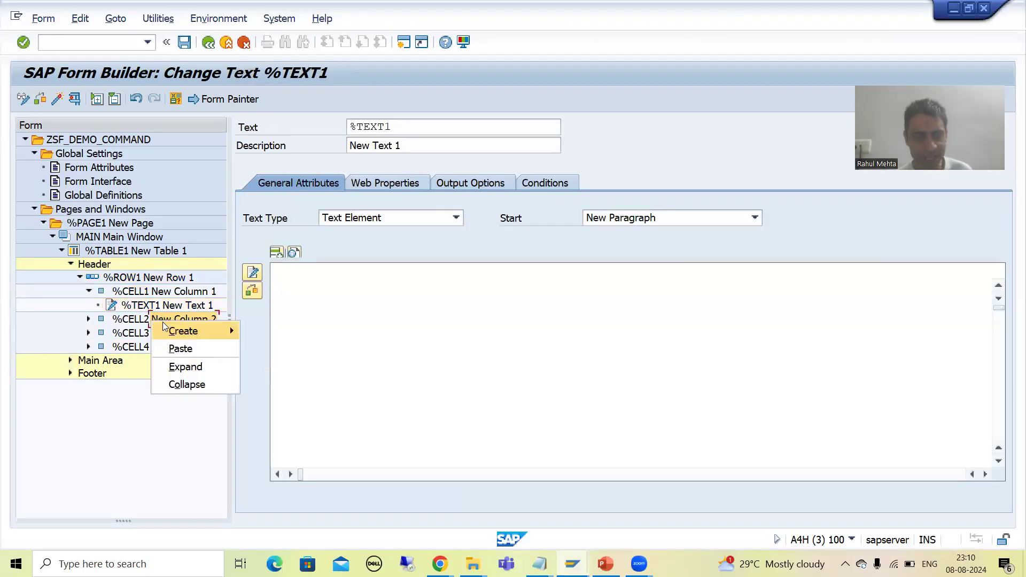
pyautogui.moveTo(163, 327)
pyautogui.click(255, 363)
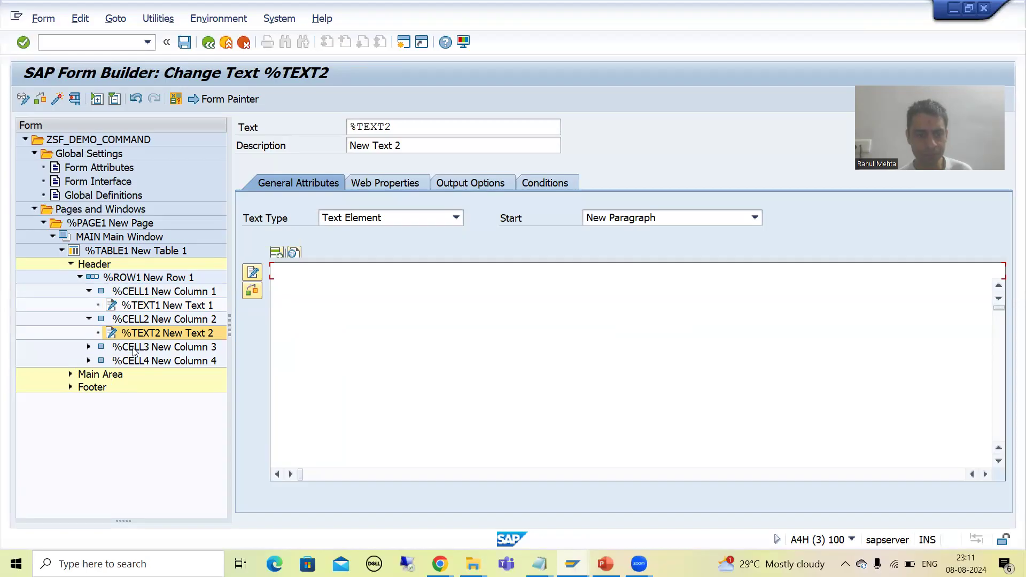
# Step: Create a text node under each of the header row cells %CELL3 and %CELL4
pyautogui.click(134, 348)
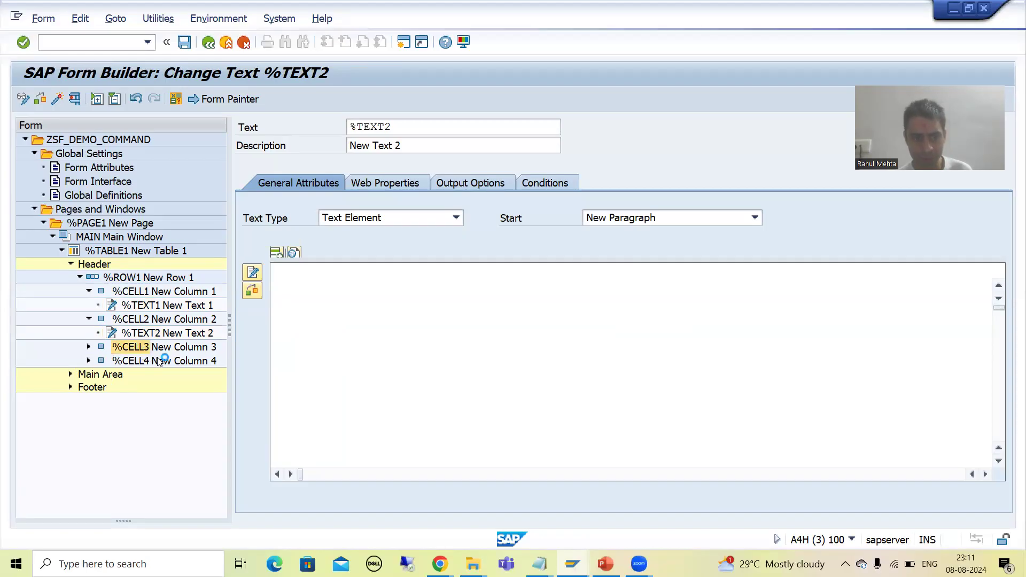
pyautogui.rightClick(134, 349)
pyautogui.moveTo(182, 359)
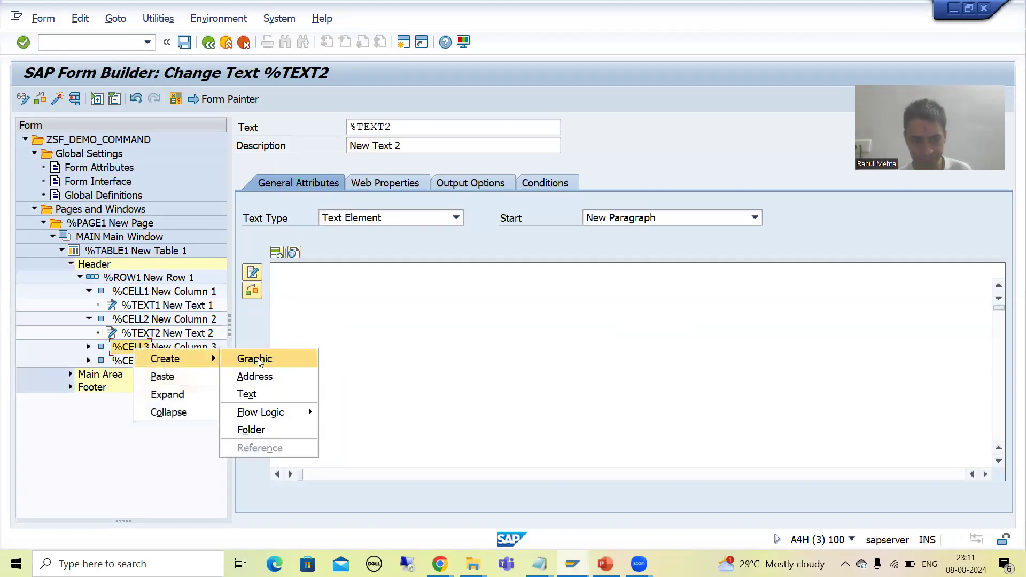
pyautogui.click(247, 394)
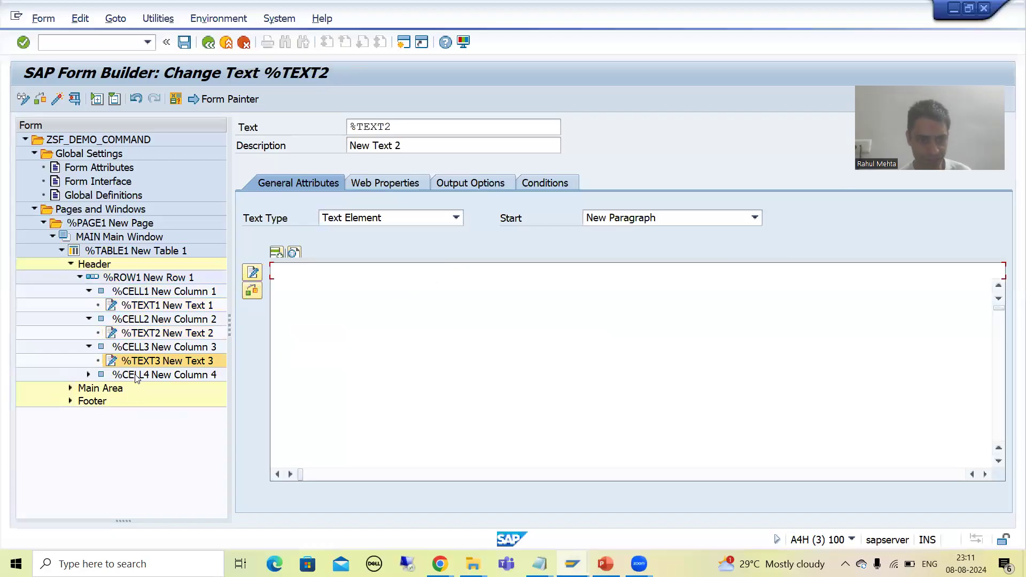
pyautogui.click(135, 375)
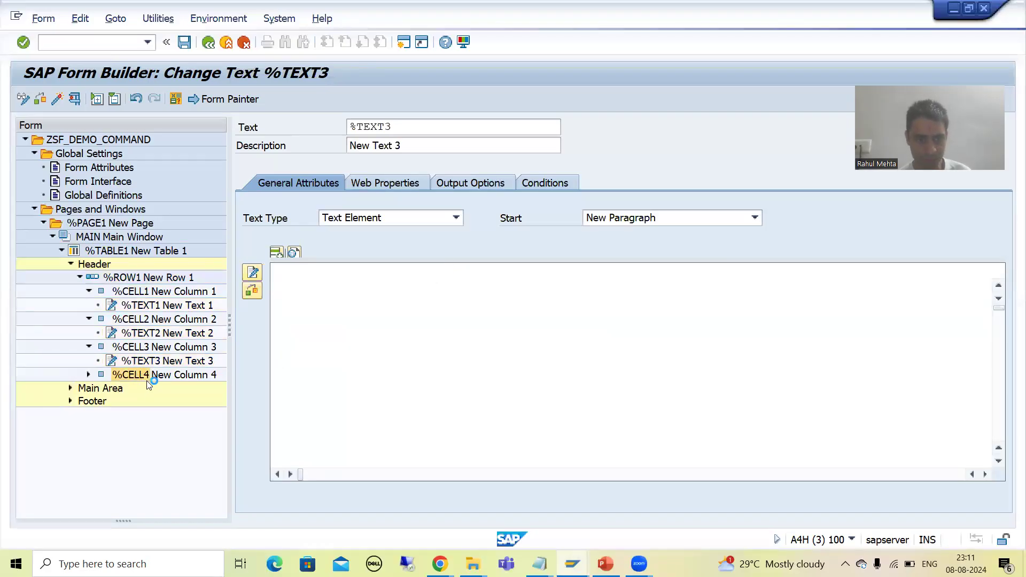
pyautogui.rightClick(148, 381)
pyautogui.moveTo(160, 384)
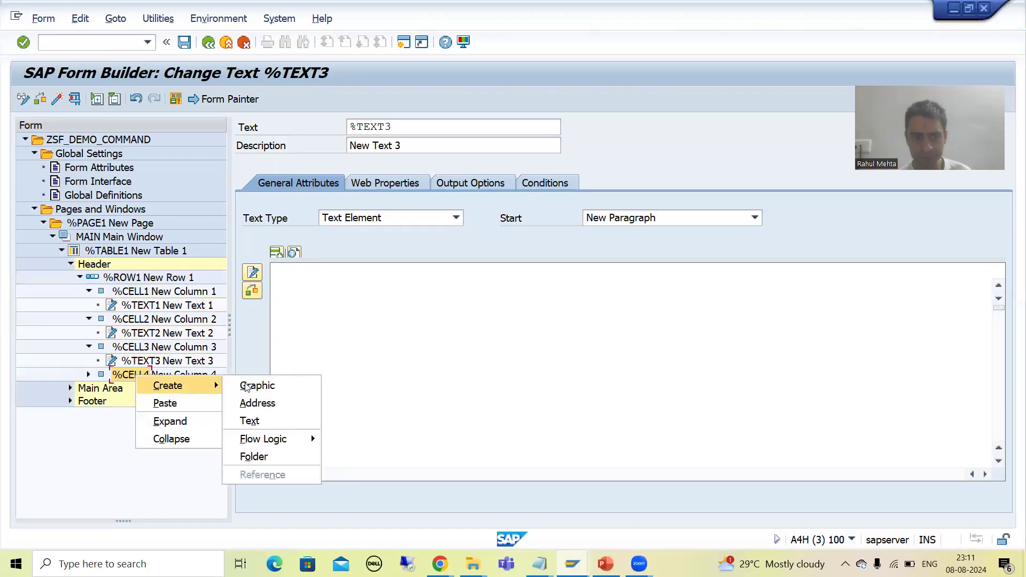
pyautogui.click(266, 417)
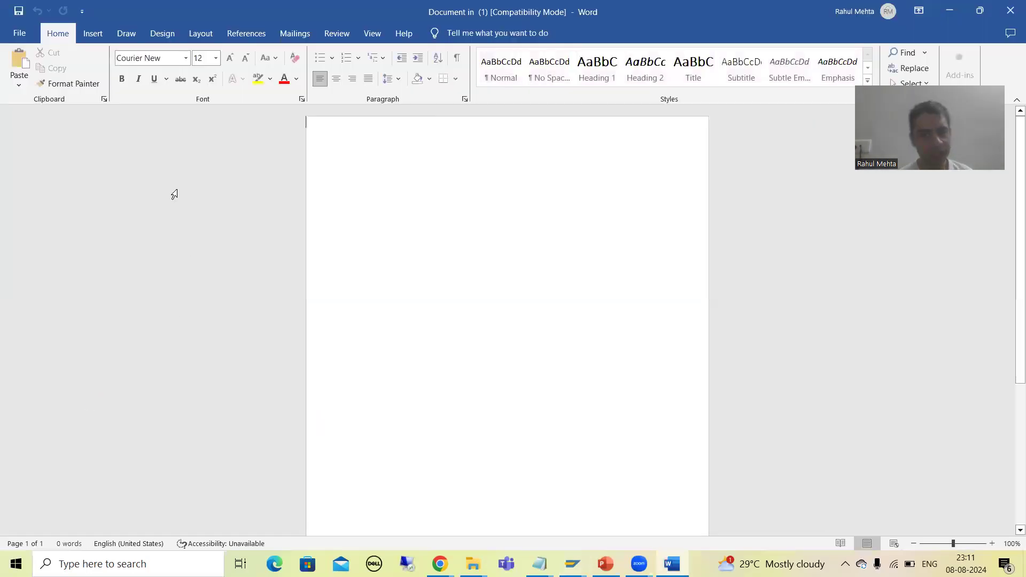
pyautogui.click(1010, 12)
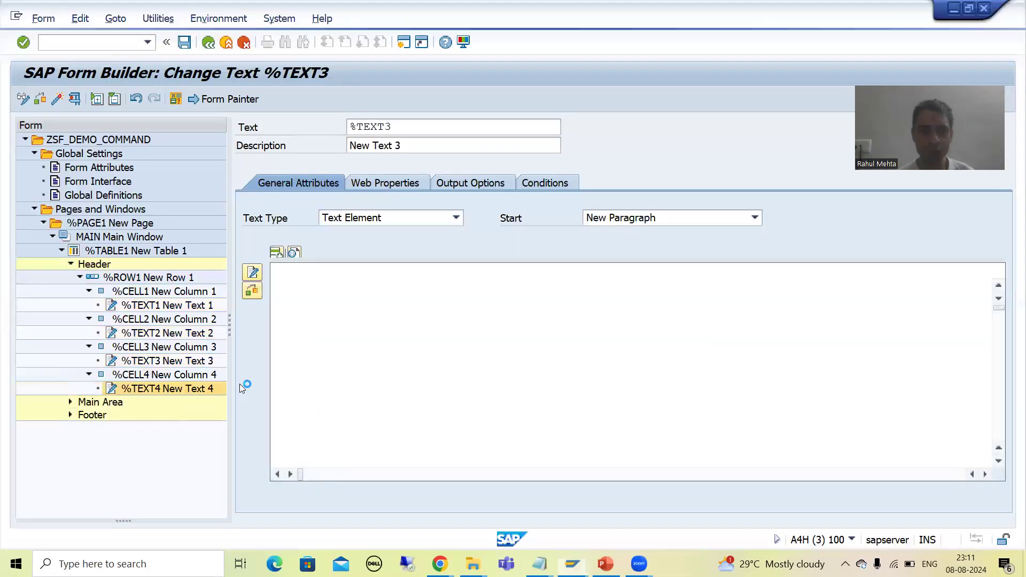
# Step: Create a row under the Main Area of %TABLE1 and assign it line type %LTYPE1
pyautogui.click(105, 404)
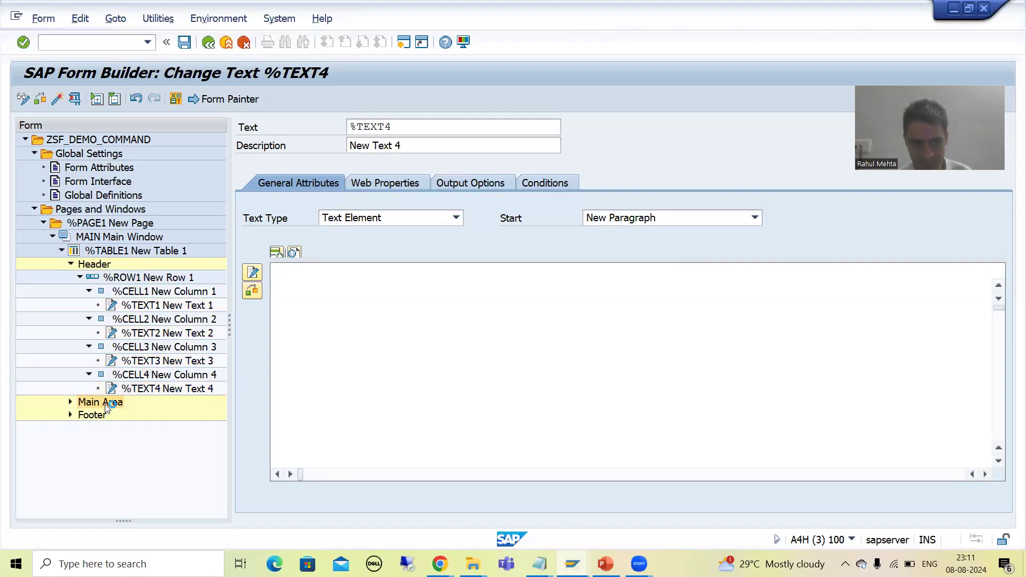
pyautogui.rightClick(112, 406)
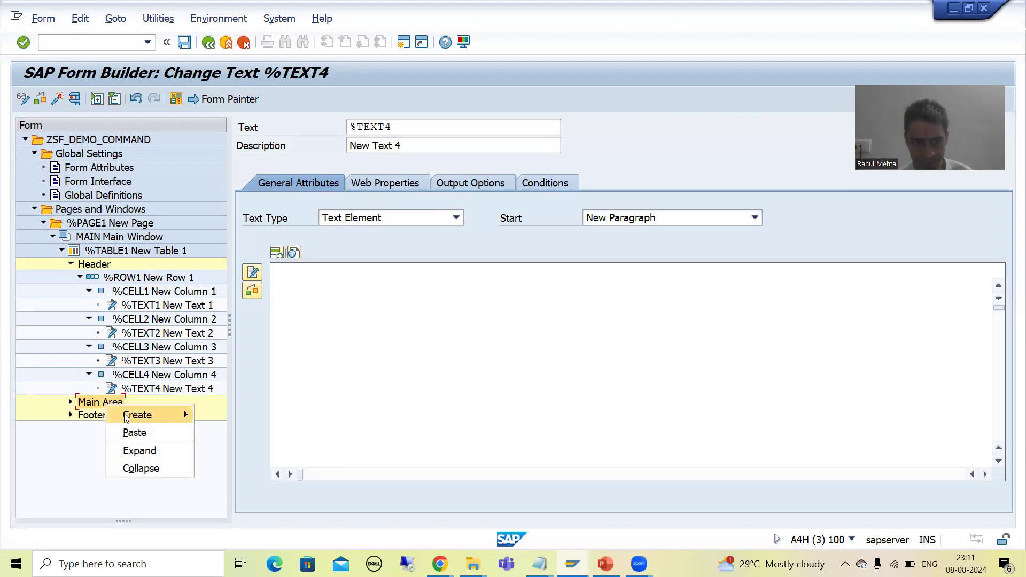
pyautogui.moveTo(134, 419)
pyautogui.click(210, 419)
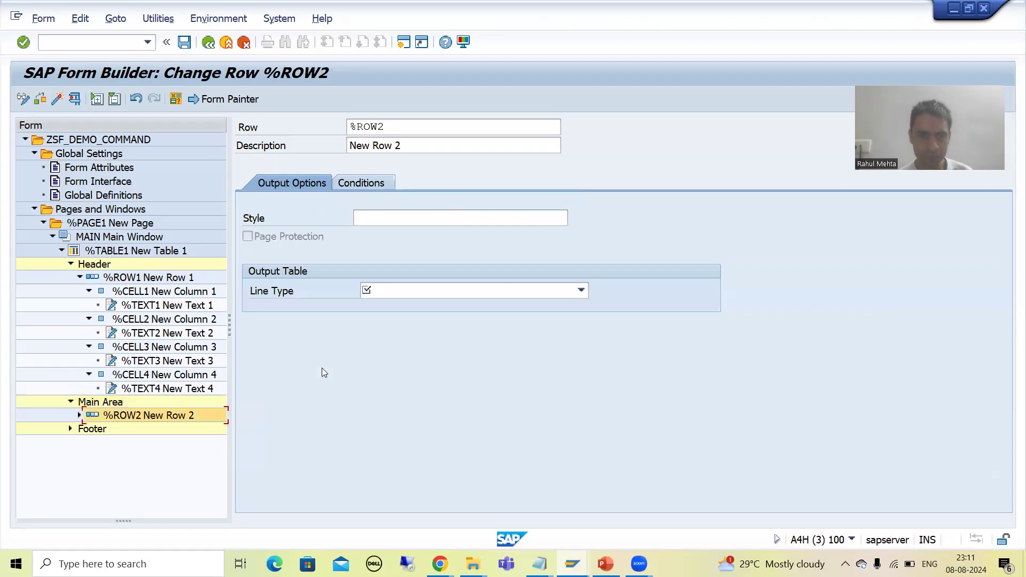
pyautogui.click(390, 291)
pyautogui.click(382, 308)
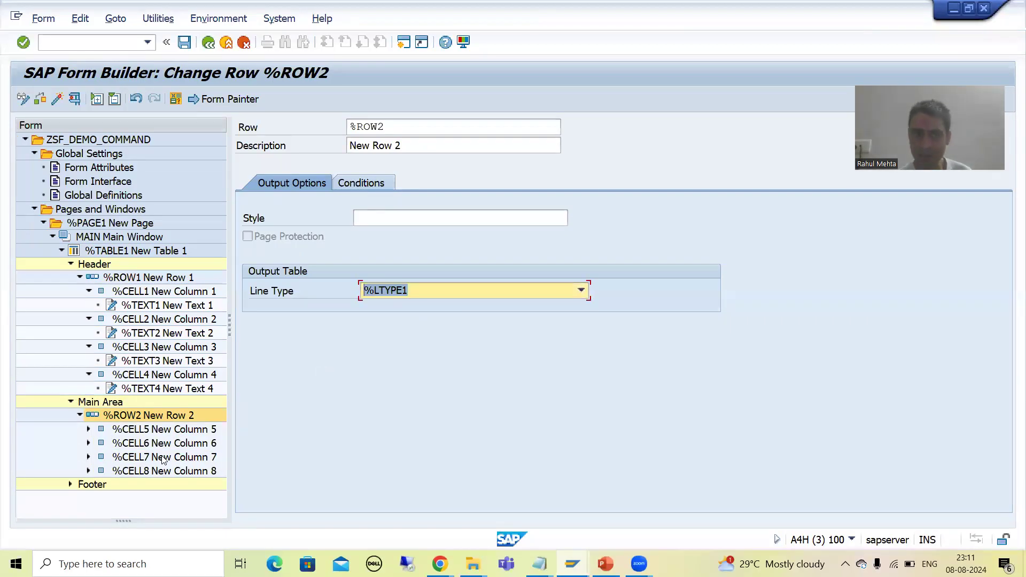
# Step: Create a text node under each of the Main Area row cells %CELL5 and %CELL6
pyautogui.rightClick(145, 431)
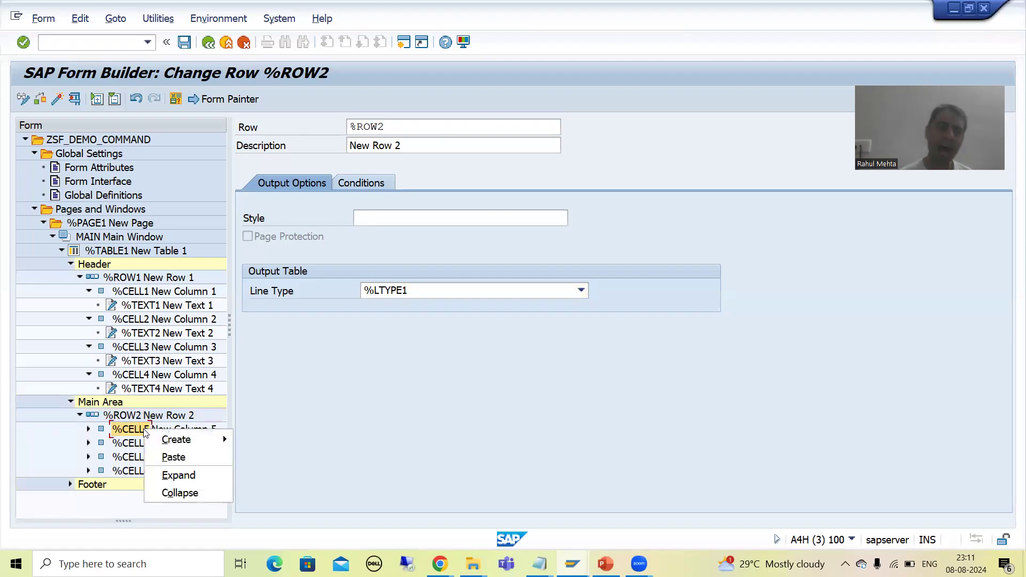
pyautogui.moveTo(188, 444)
pyautogui.click(260, 474)
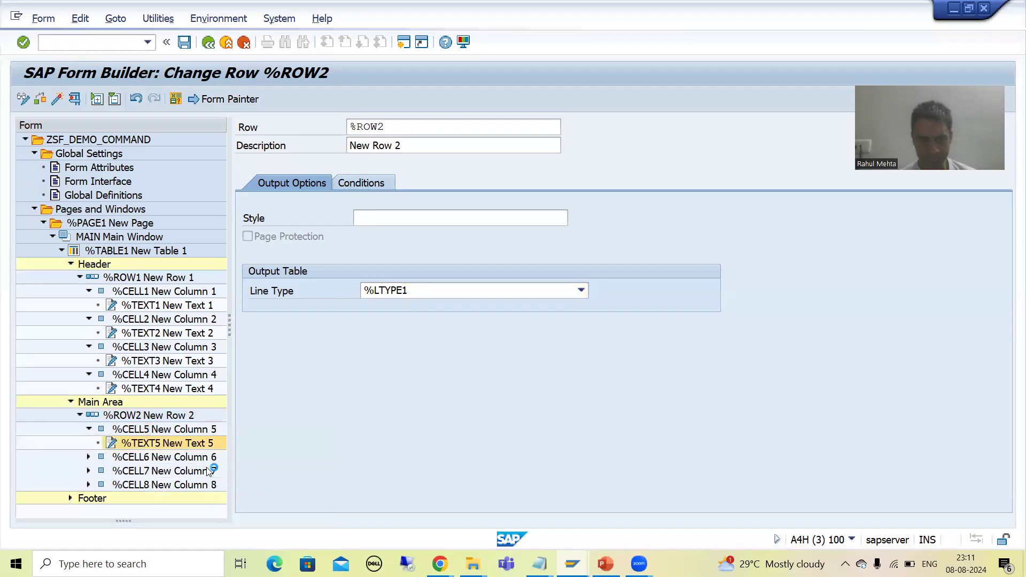
pyautogui.rightClick(133, 461)
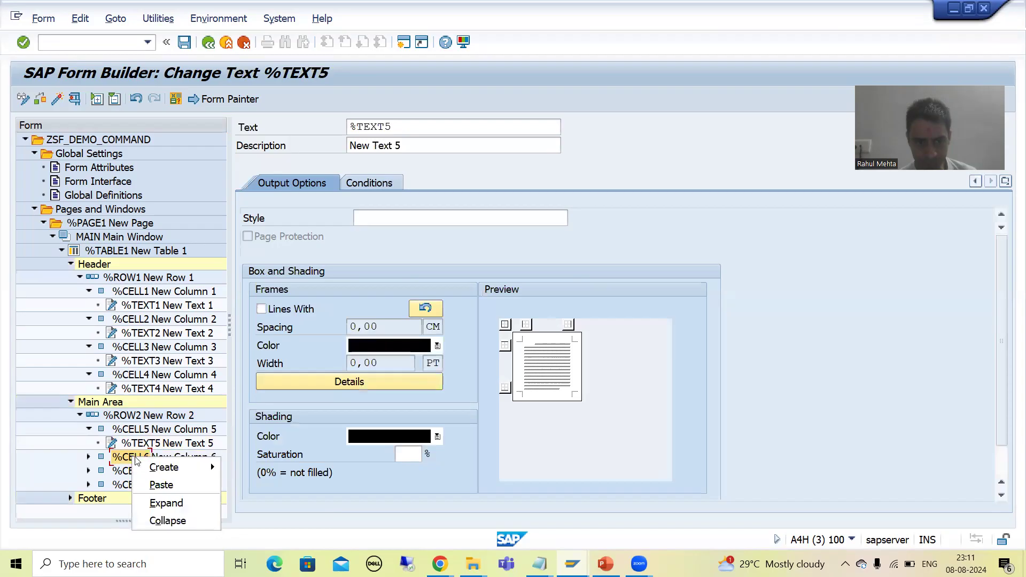
pyautogui.moveTo(213, 469)
pyautogui.click(251, 499)
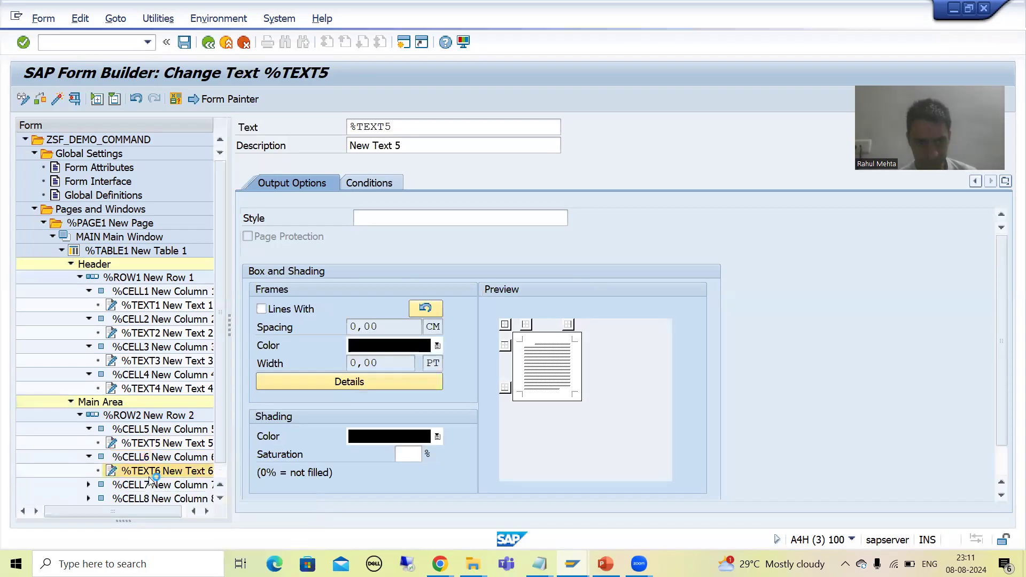
# Step: Create a text node under each of the Main Area row cells %CELL7 and %CELL8
pyautogui.rightClick(149, 485)
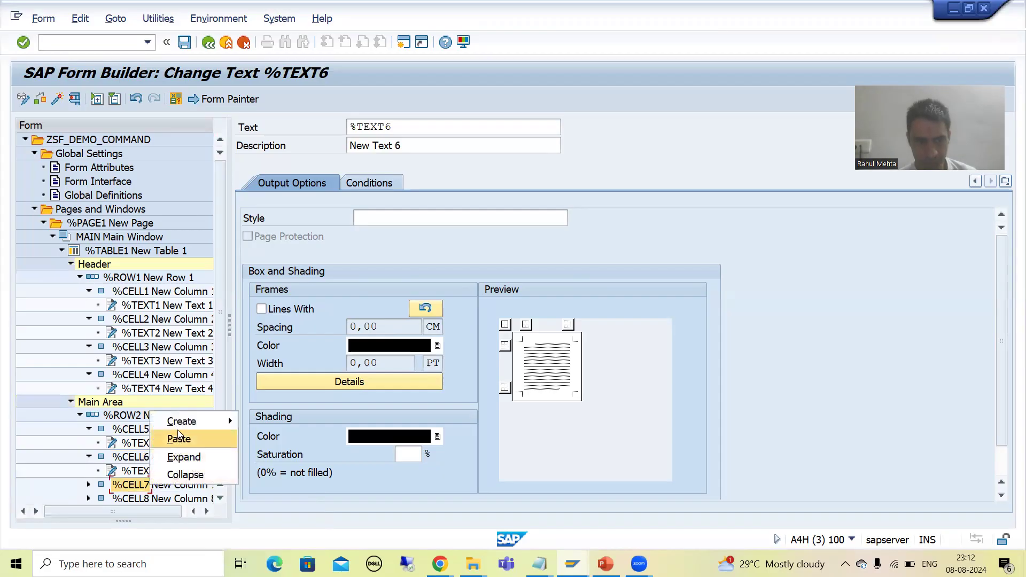
pyautogui.moveTo(182, 422)
pyautogui.click(263, 457)
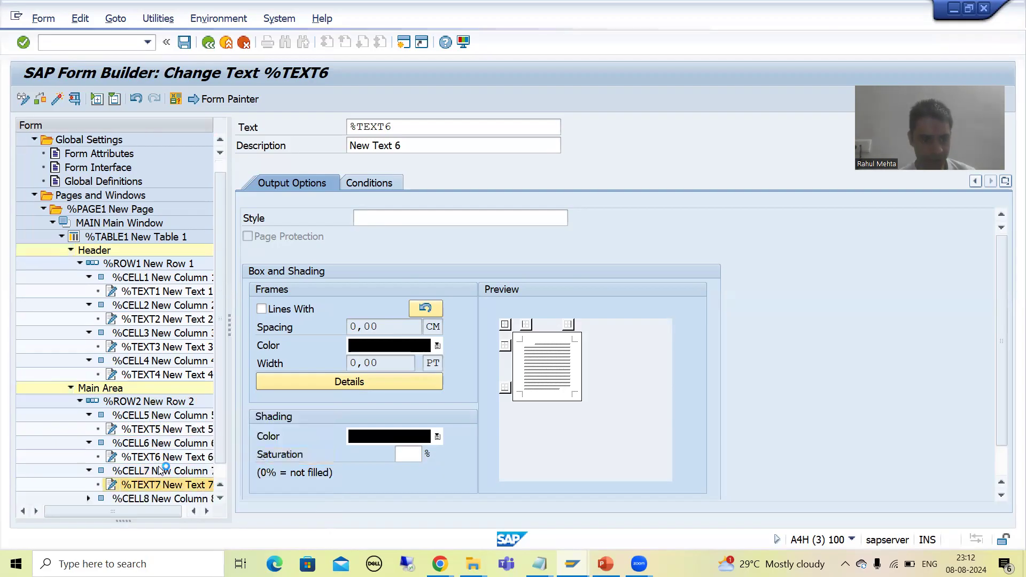
pyautogui.click(137, 499)
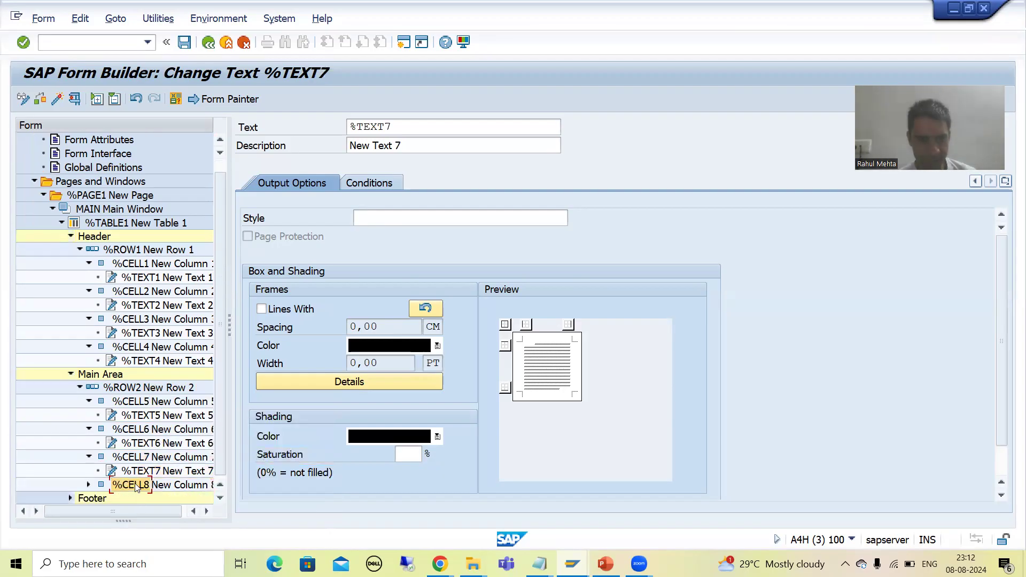
pyautogui.rightClick(137, 486)
pyautogui.moveTo(176, 420)
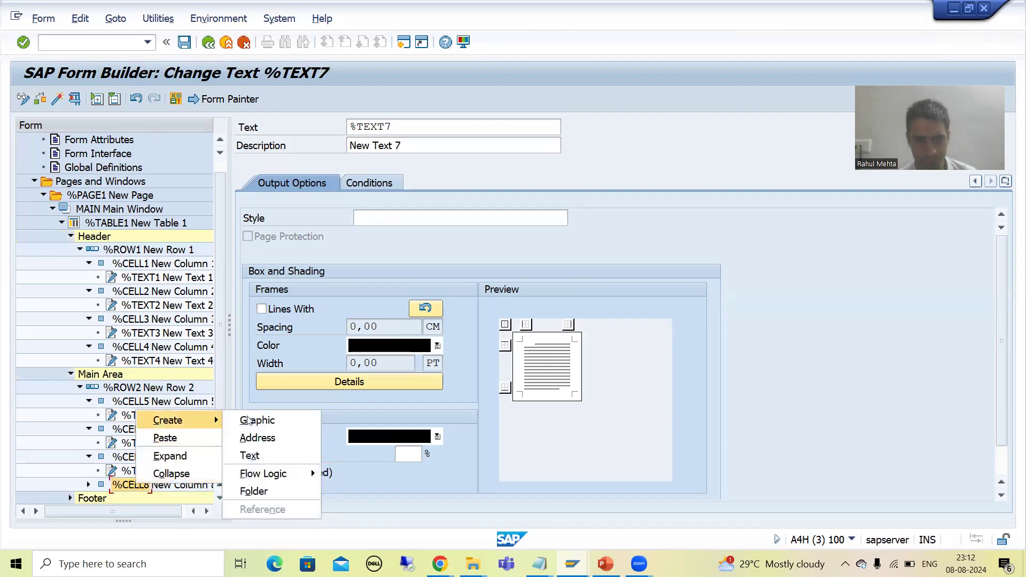
pyautogui.click(267, 455)
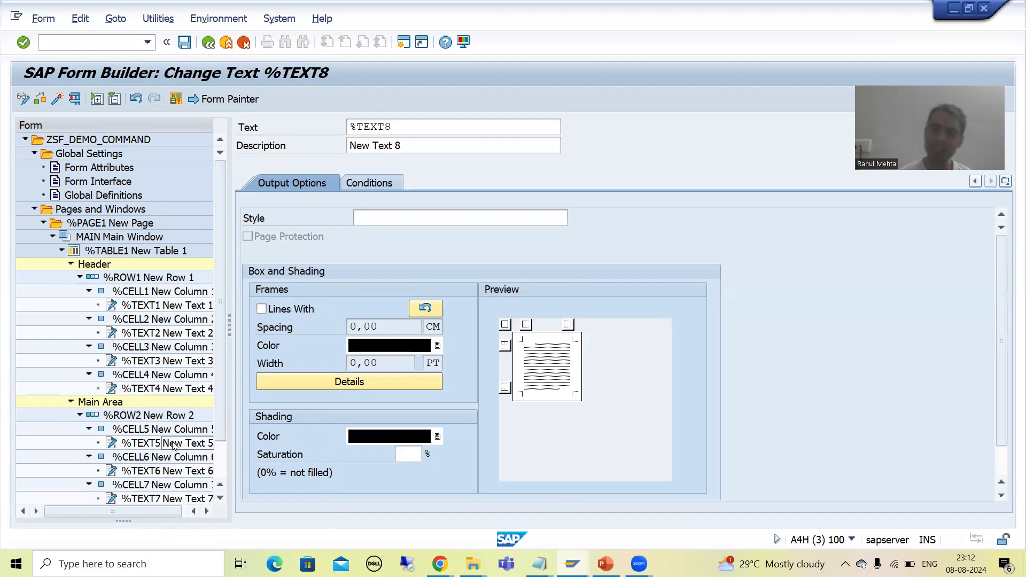
# Step: Enter "Sales Document Number" as the content of header text %TEXT1 using the line editor, closing the Word editor, and return to the form
pyautogui.click(138, 309)
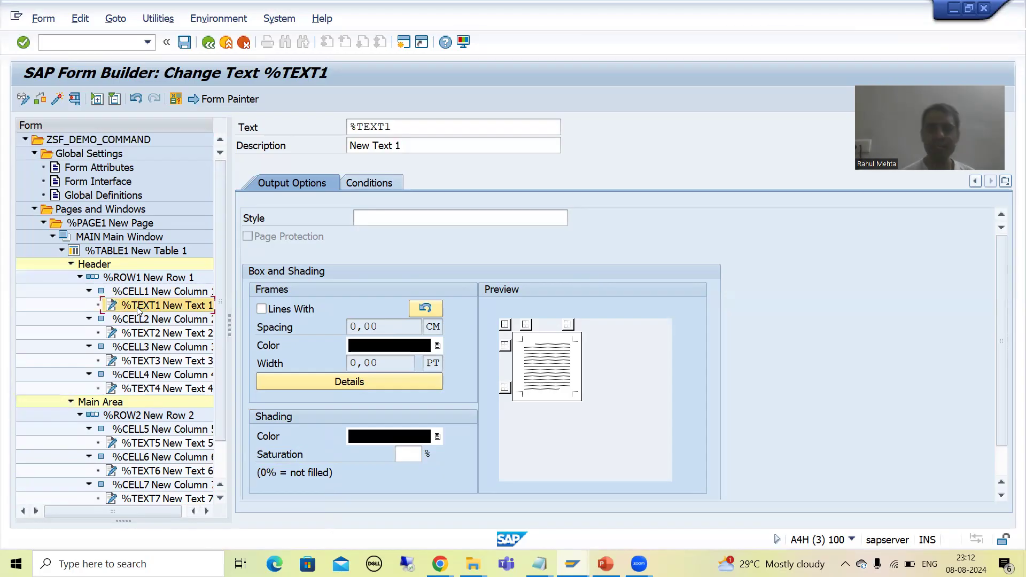
pyautogui.click(975, 181)
pyautogui.click(301, 185)
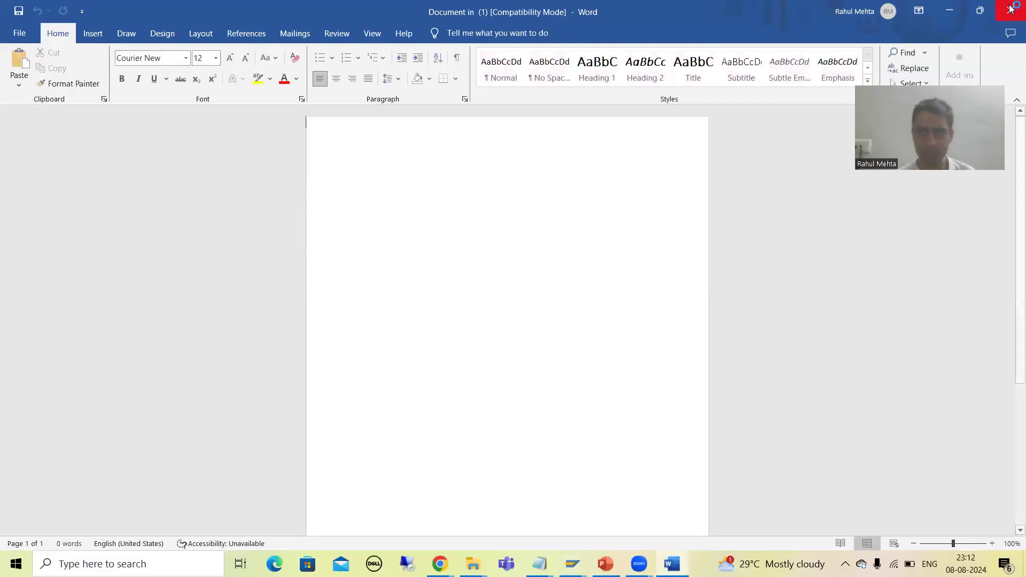
pyautogui.click(1012, 8)
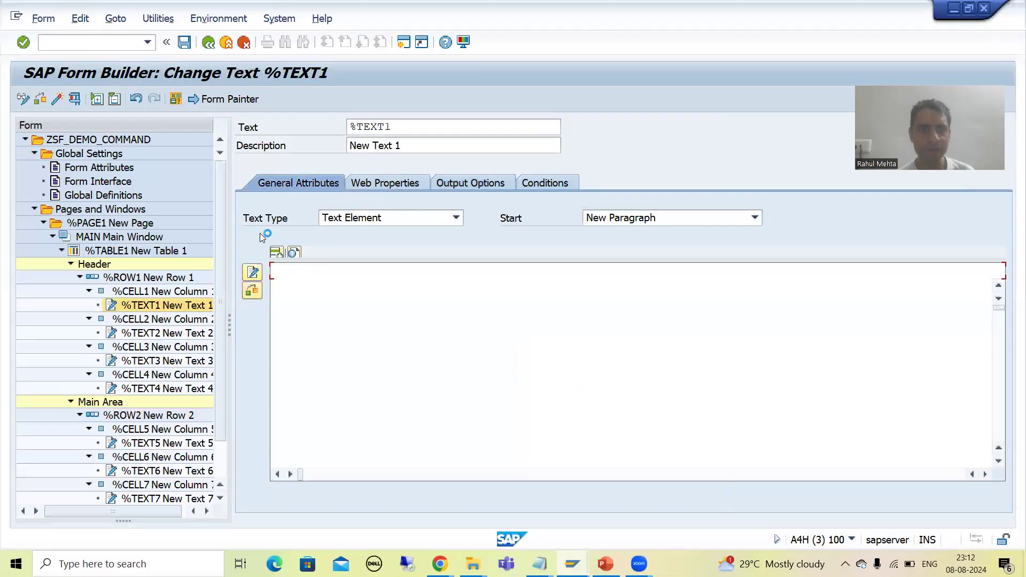
pyautogui.click(252, 274)
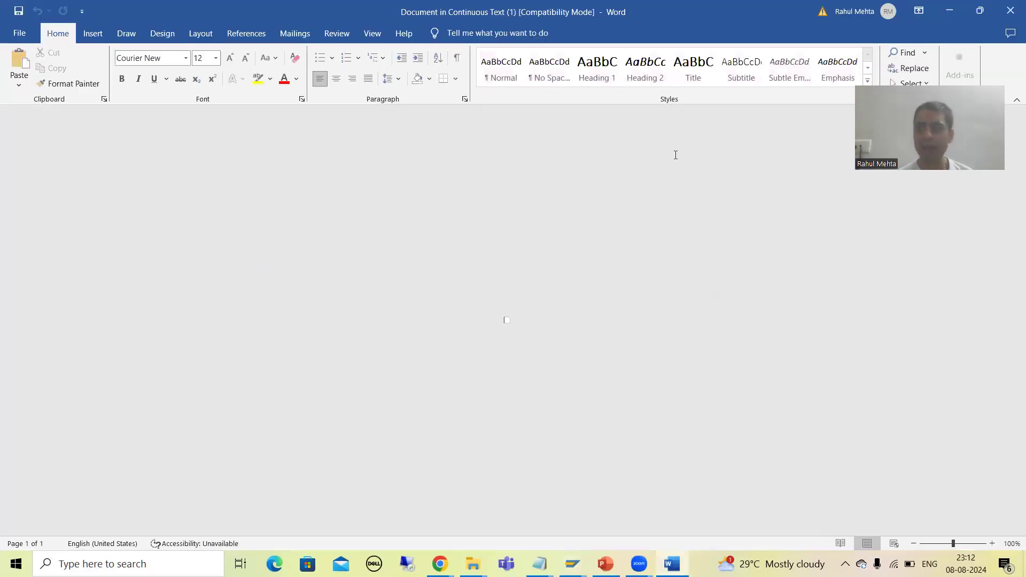
pyautogui.click(1003, 19)
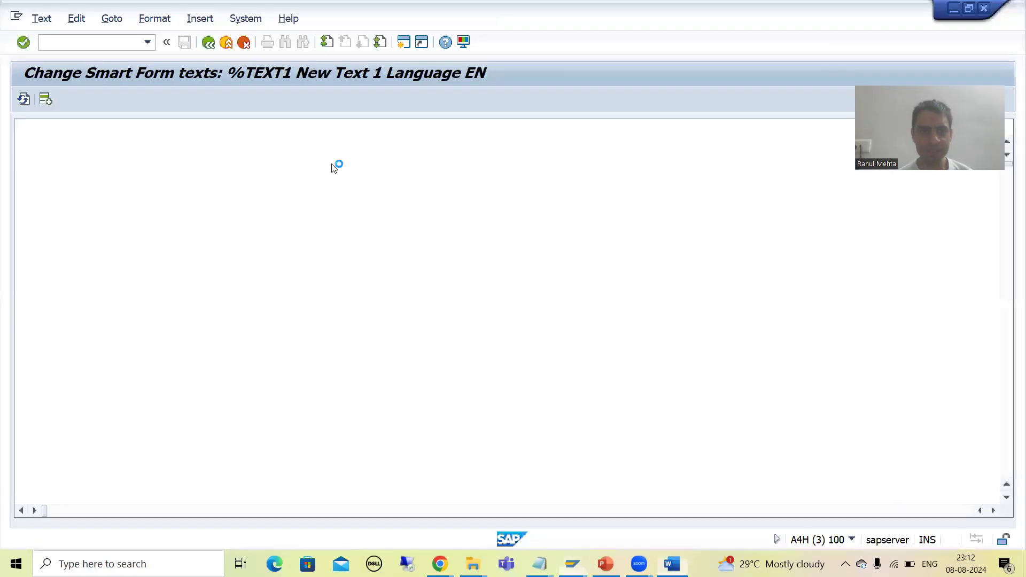
pyautogui.click(108, 22)
pyautogui.click(144, 55)
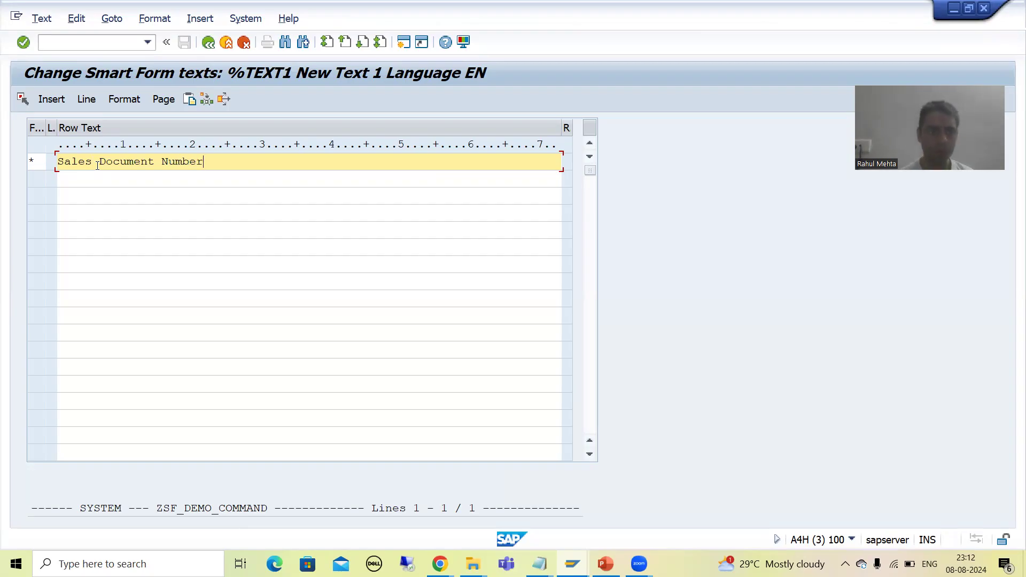
pyautogui.press('F3')
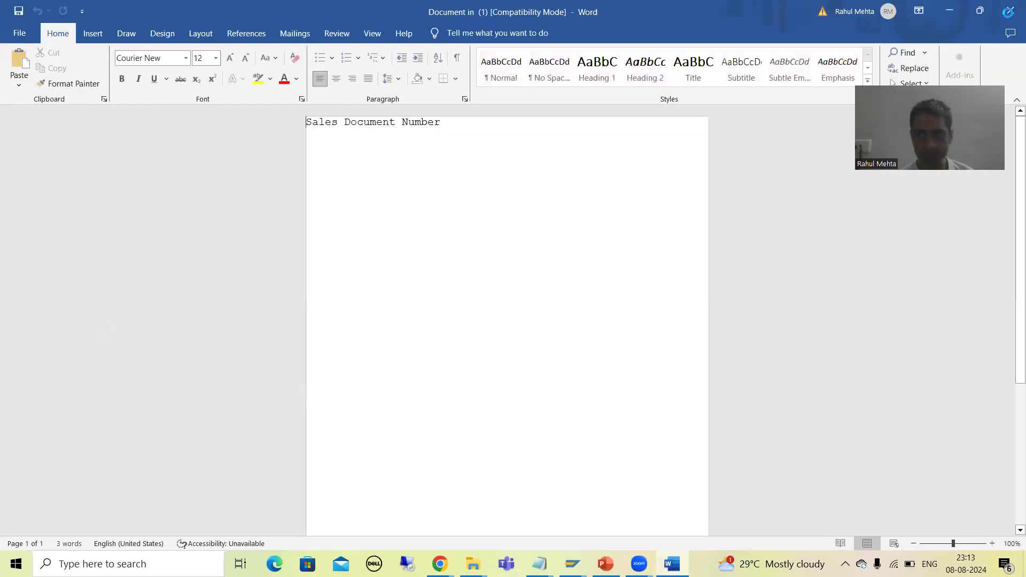
pyautogui.click(1010, 10)
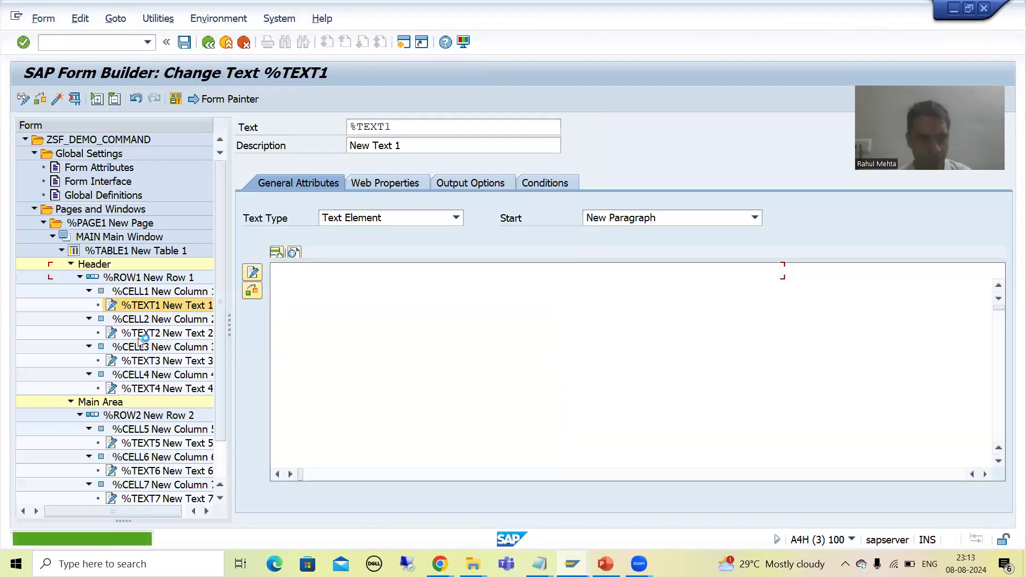
# Step: Check the VBAK field list, enter "Creation Date" as the content of header text %TEXT2 using the line editor, and return to the form
pyautogui.click(140, 334)
pyautogui.moveTo(572, 563)
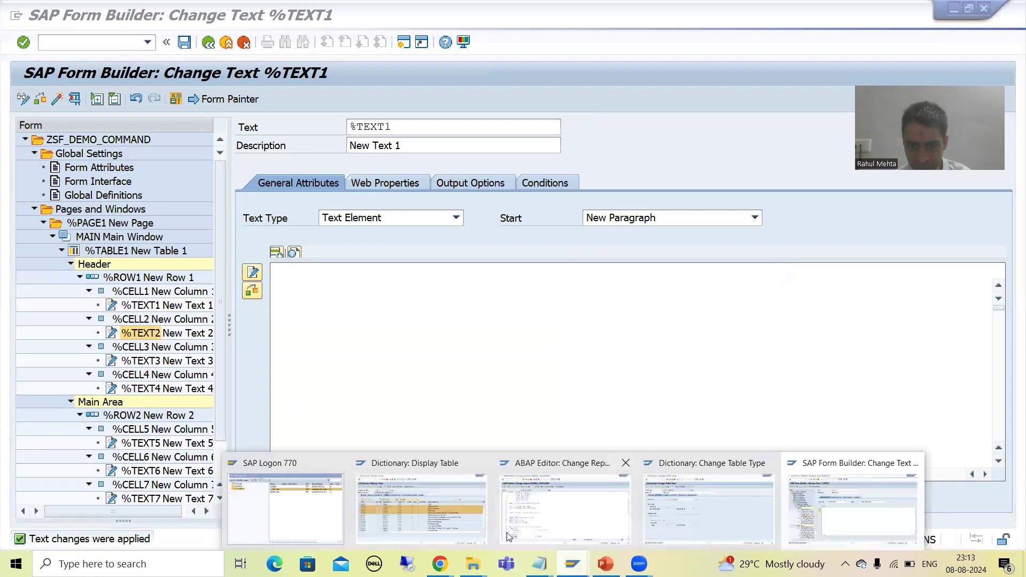
pyautogui.click(422, 539)
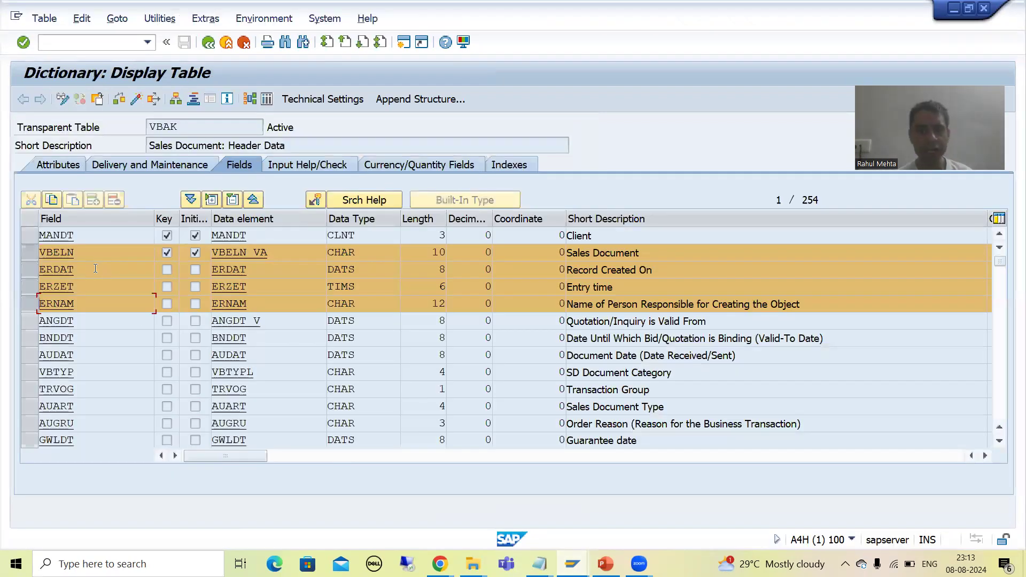
pyautogui.hotkey('alt', 'Tab')
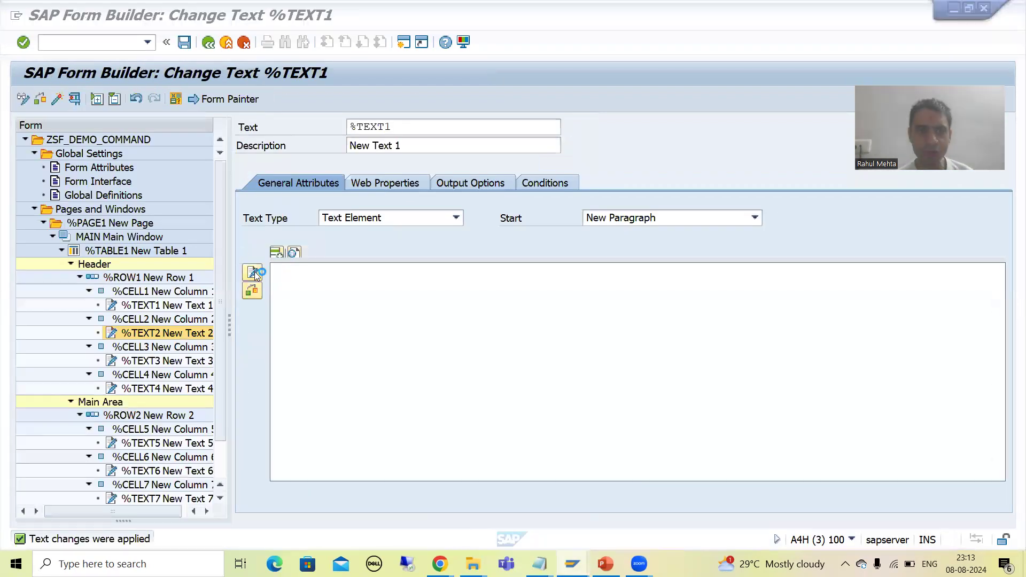
pyautogui.click(255, 271)
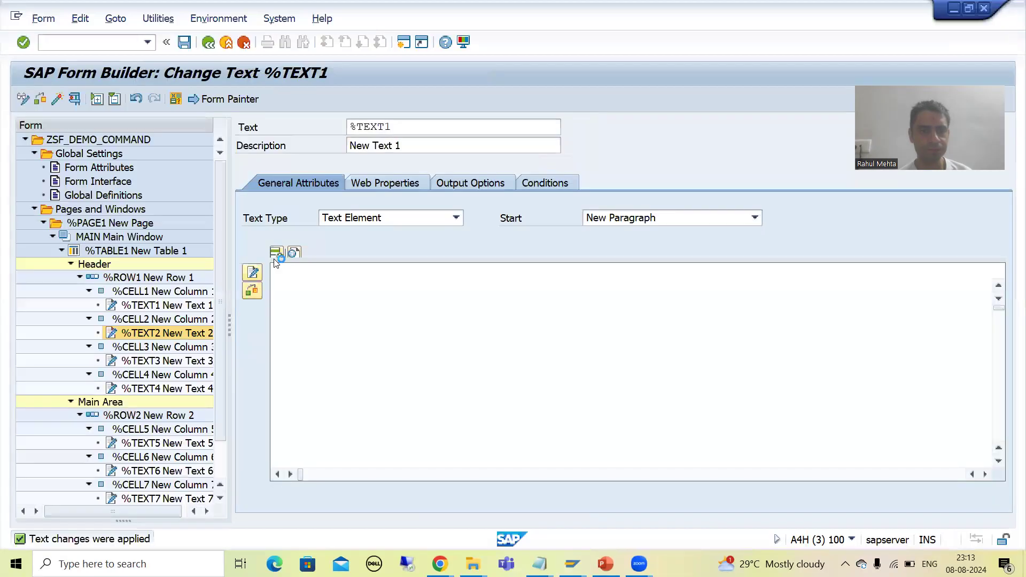
pyautogui.click(250, 274)
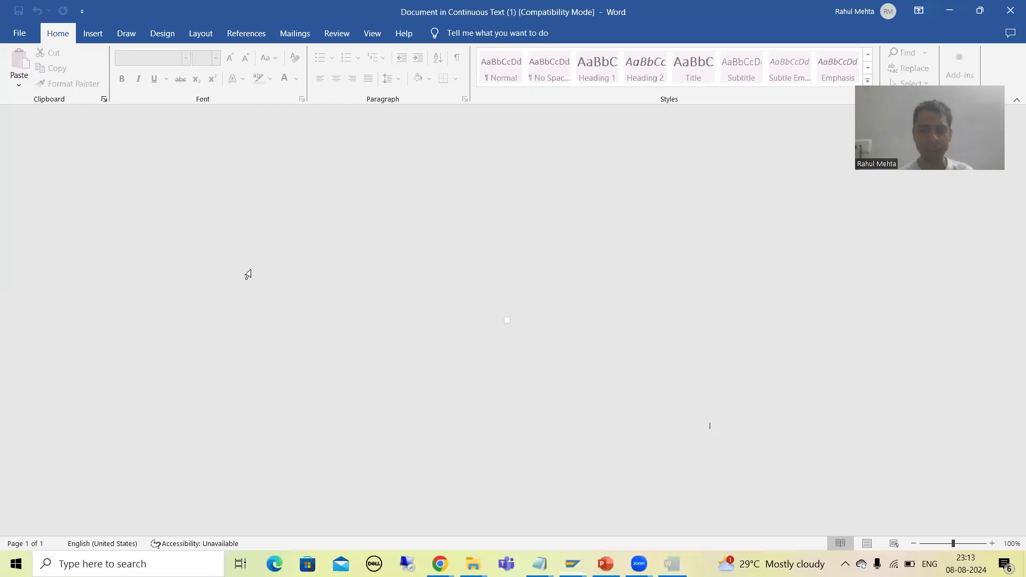
pyautogui.click(1011, 18)
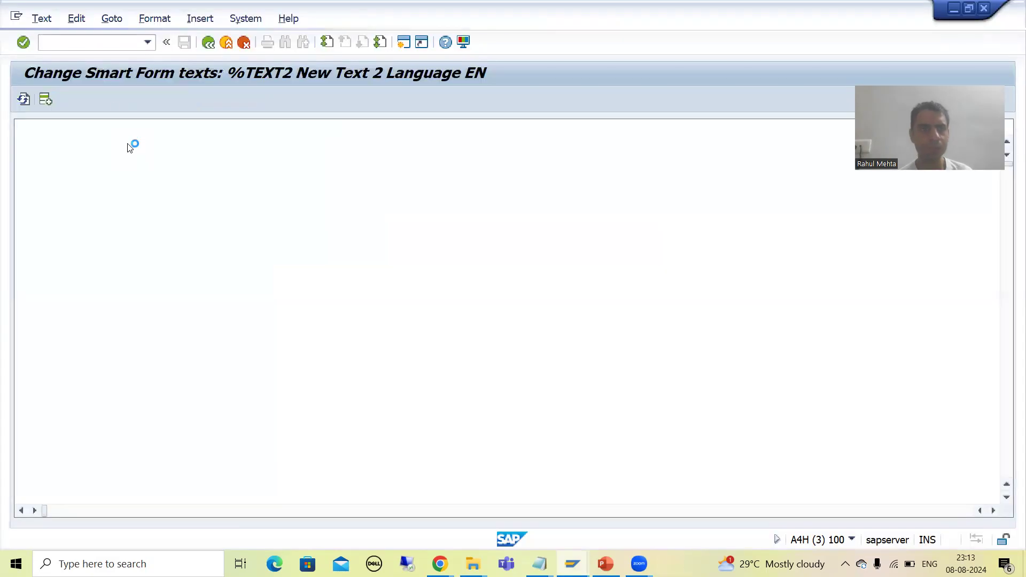
pyautogui.click(112, 18)
pyautogui.click(118, 55)
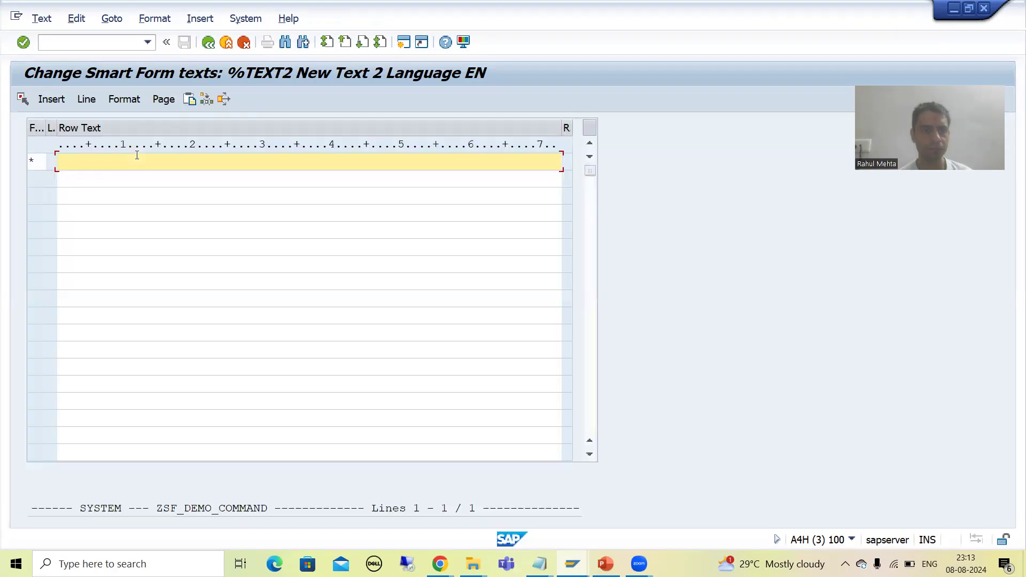
pyautogui.write('Crea')
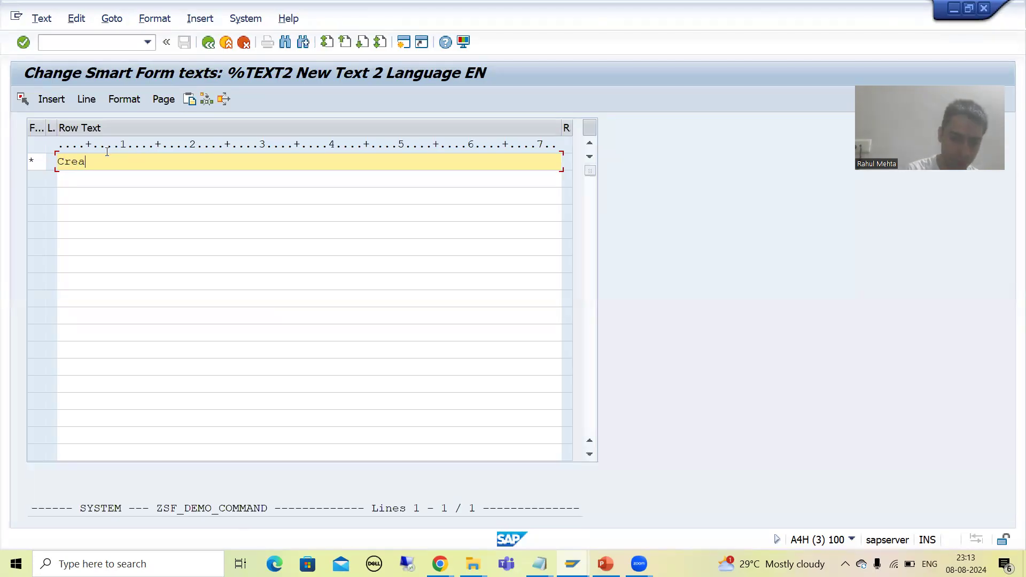
pyautogui.write('tion Date')
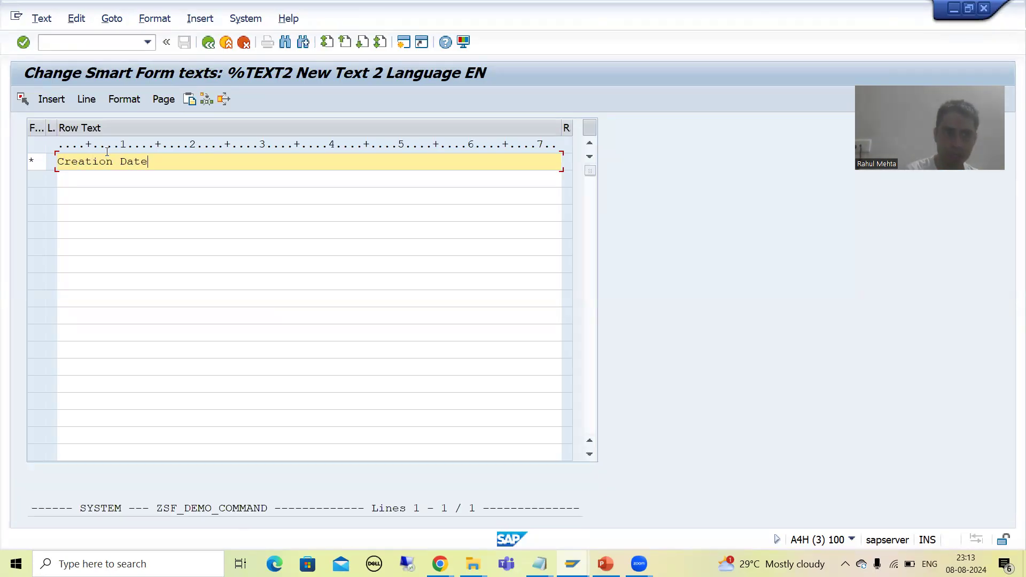
pyautogui.click(207, 42)
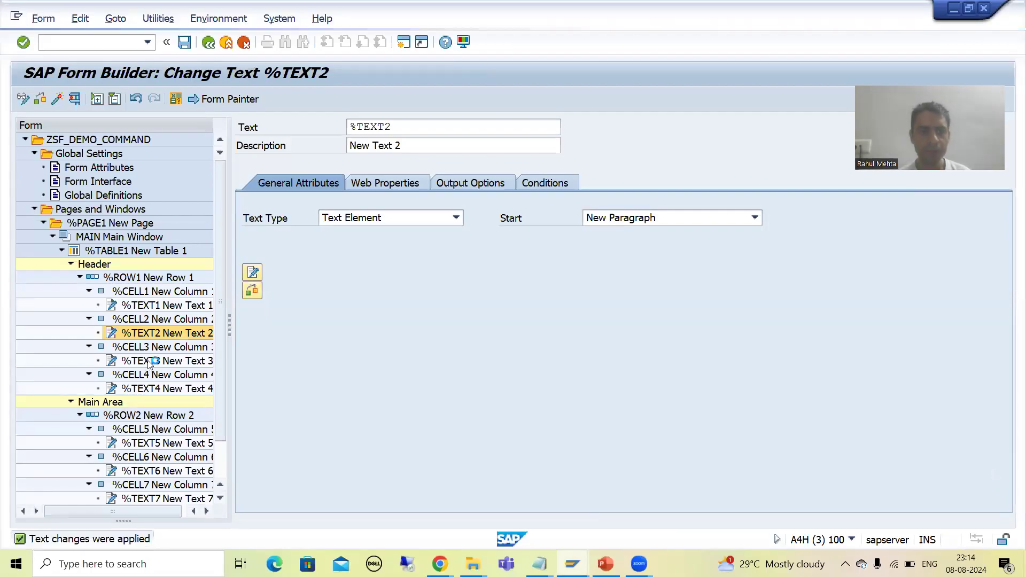
# Step: Consult the VBAK field list, enter "Time" as the content of header text %TEXT3 using the line editor, and return to the form
pyautogui.moveTo(572, 564)
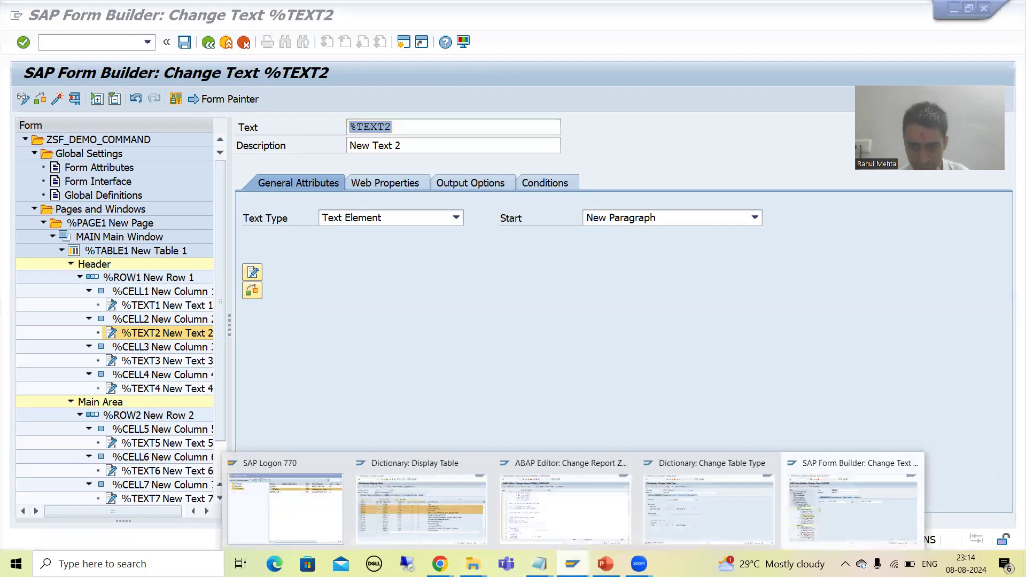
pyautogui.click(436, 515)
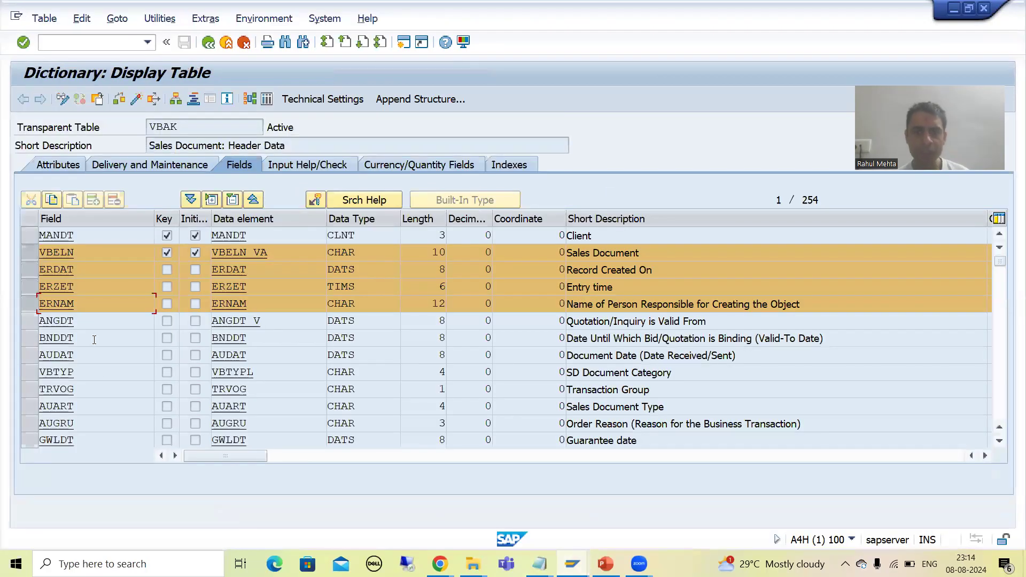
pyautogui.hotkey('alt', 'Tab')
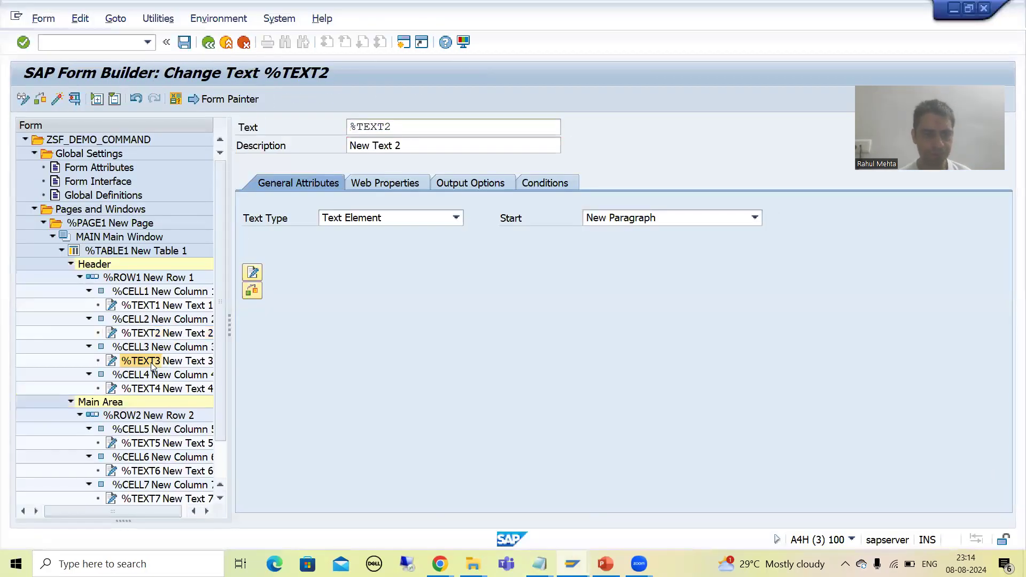
pyautogui.click(152, 362)
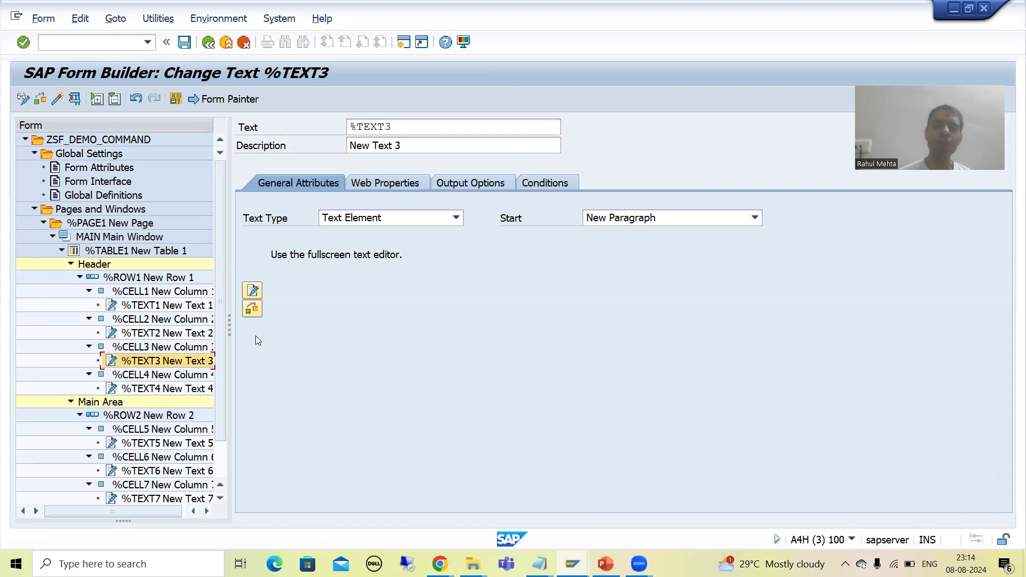
pyautogui.click(253, 290)
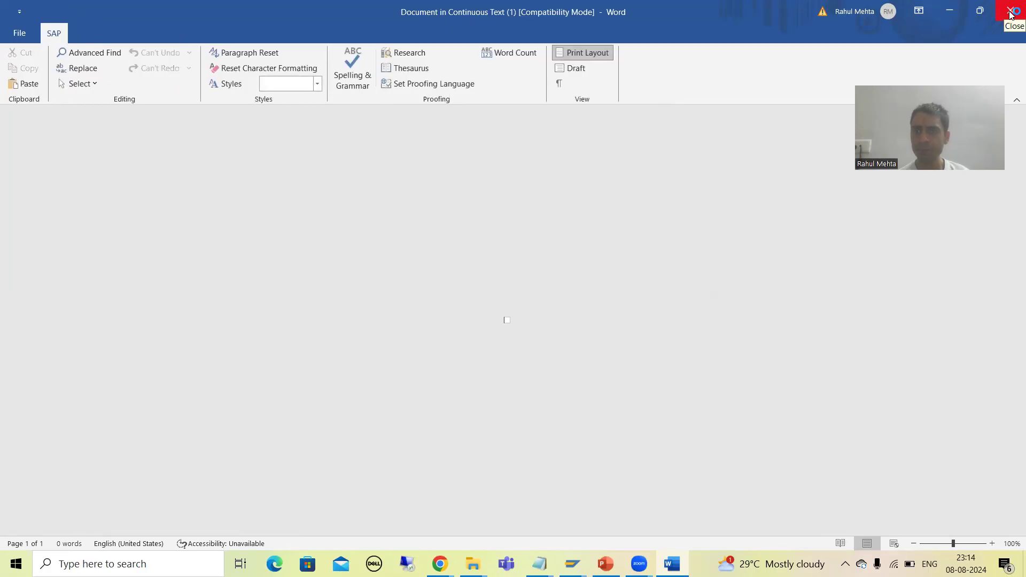
pyautogui.click(1011, 12)
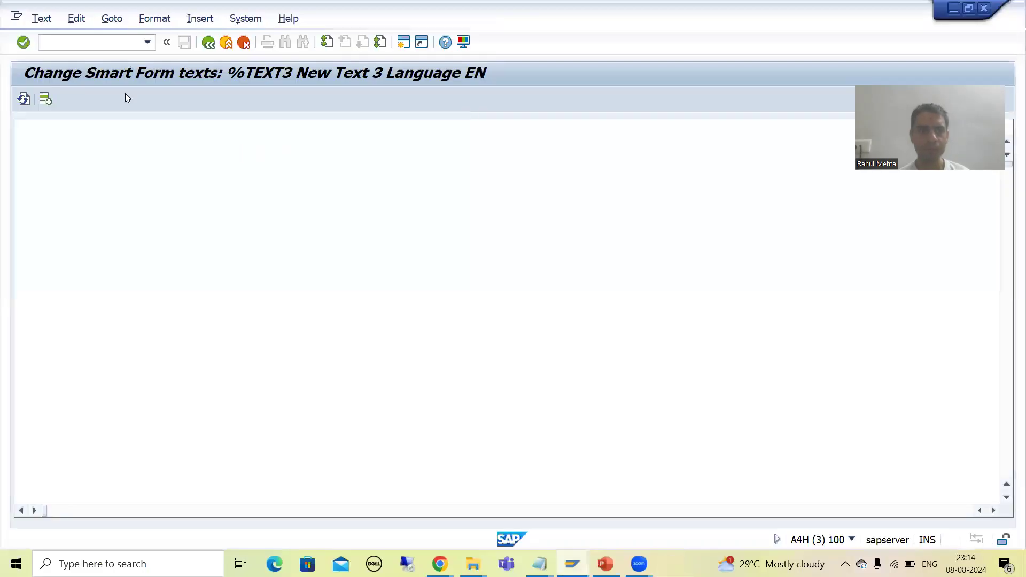
pyautogui.click(105, 21)
pyautogui.click(114, 54)
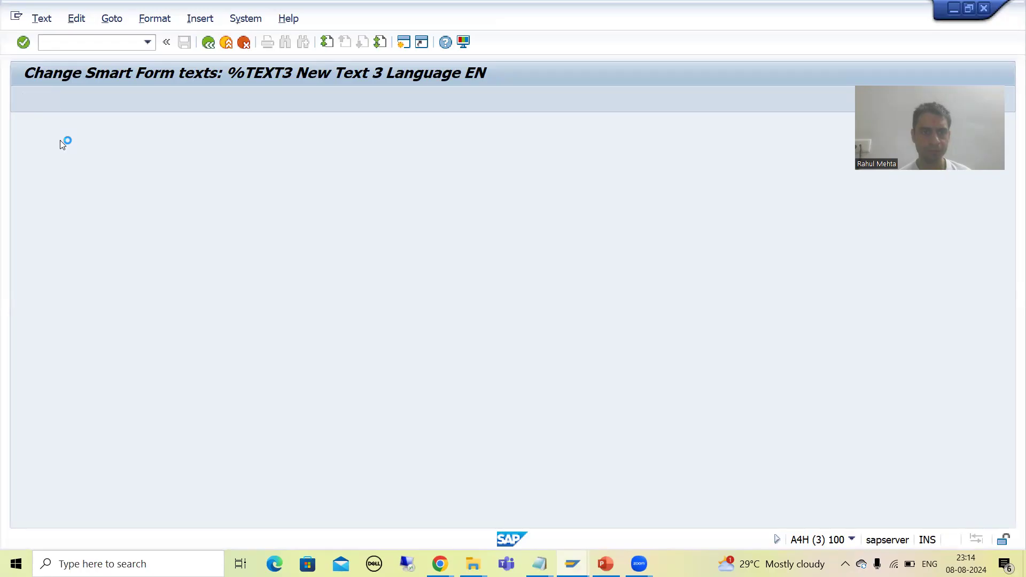
pyautogui.click(571, 560)
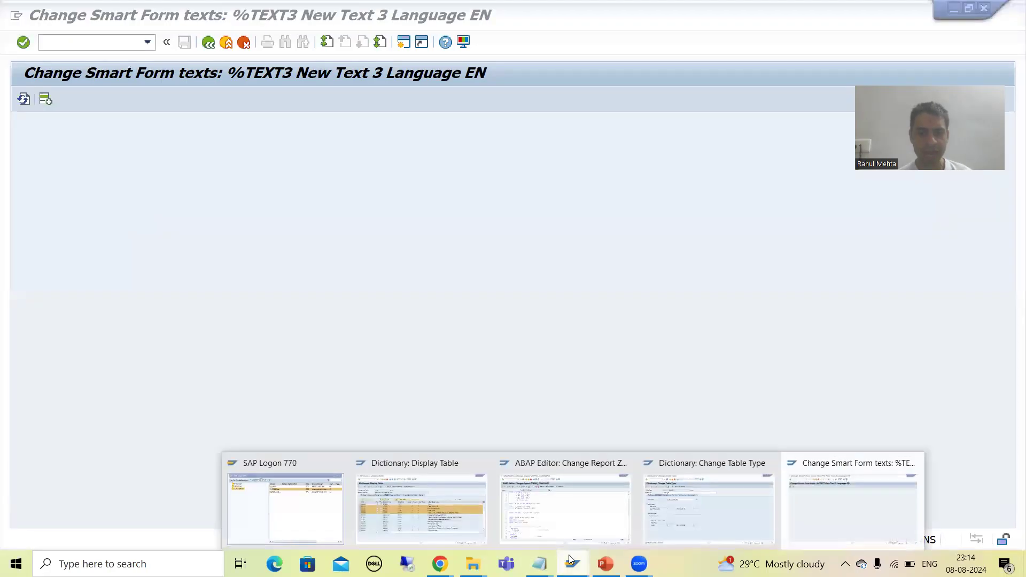
pyautogui.click(458, 510)
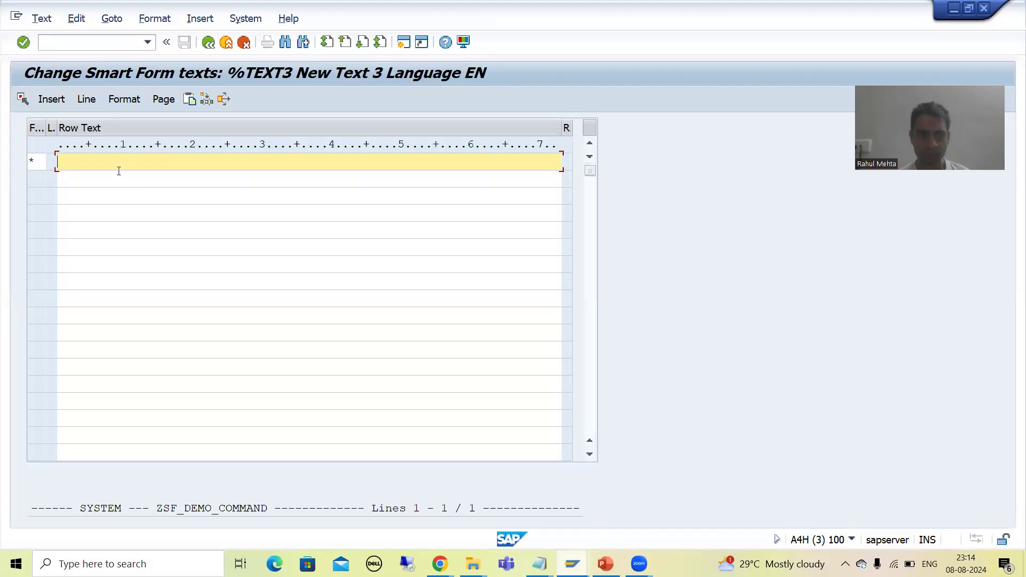
pyautogui.write('Time')
pyautogui.click(208, 42)
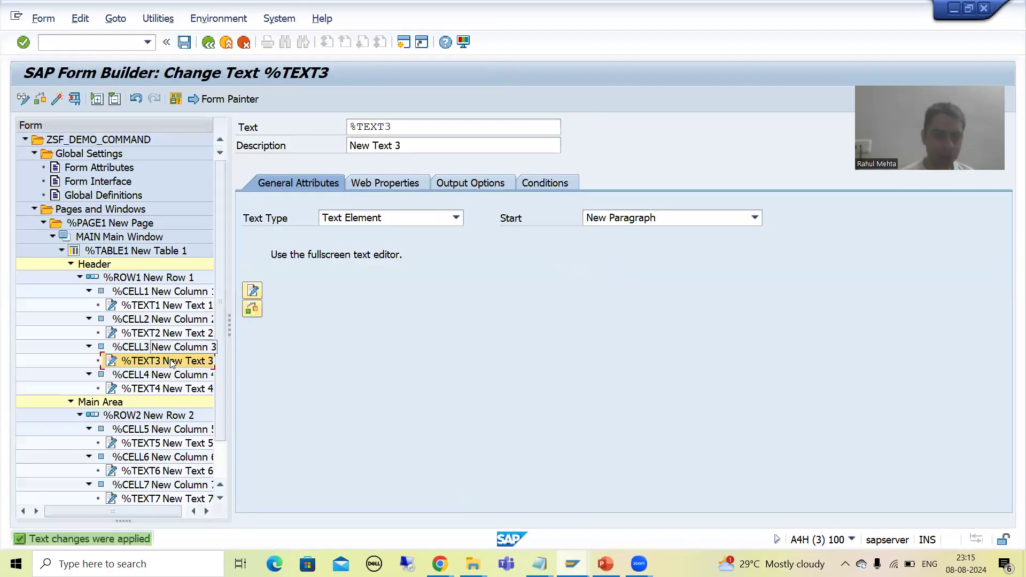
# Step: Save the form, and enter "Name" as the content of header text %TEXT4 using the line editor before leaving it
pyautogui.click(167, 390)
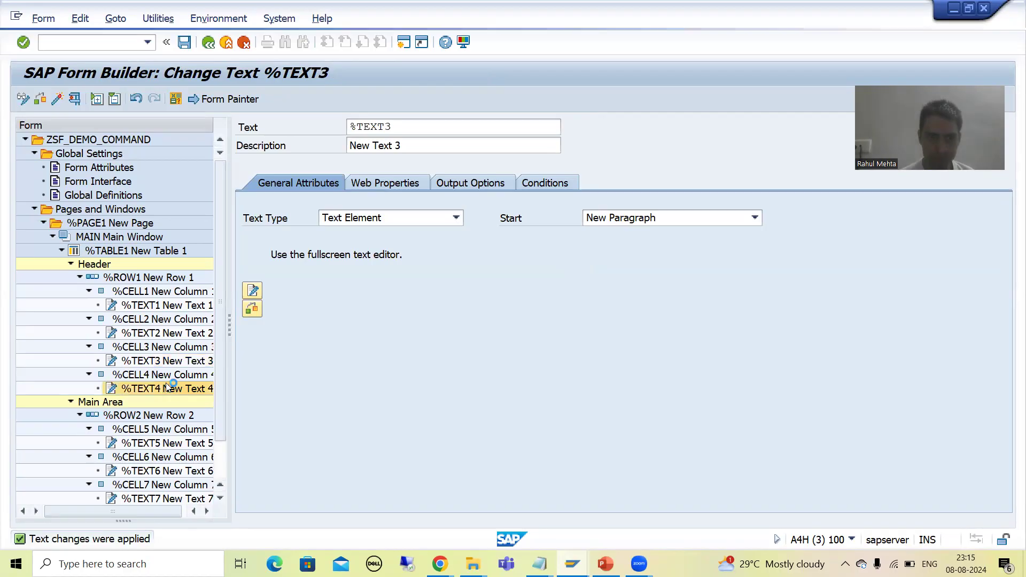
pyautogui.click(184, 41)
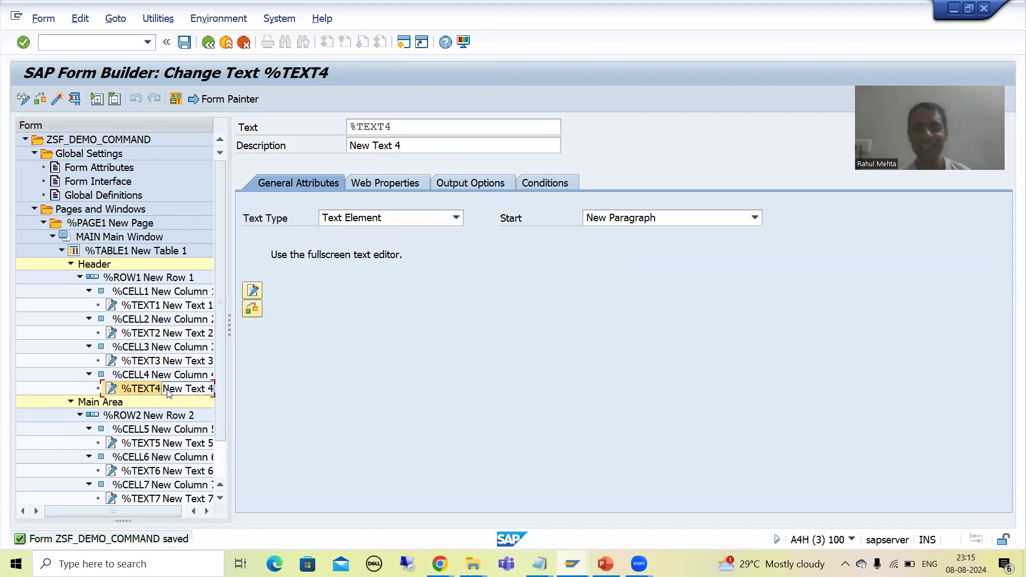
pyautogui.click(253, 291)
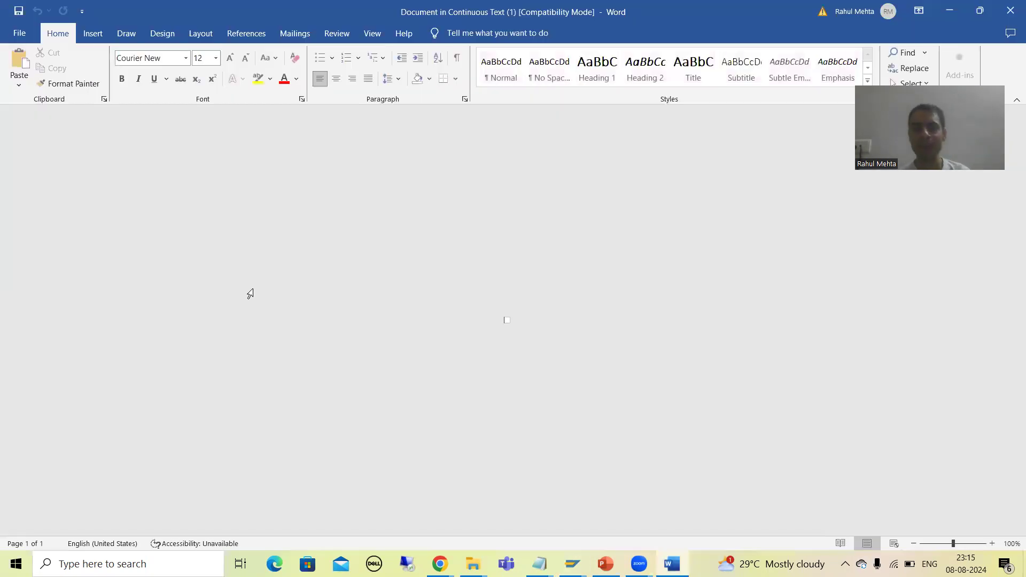
pyautogui.click(1011, 11)
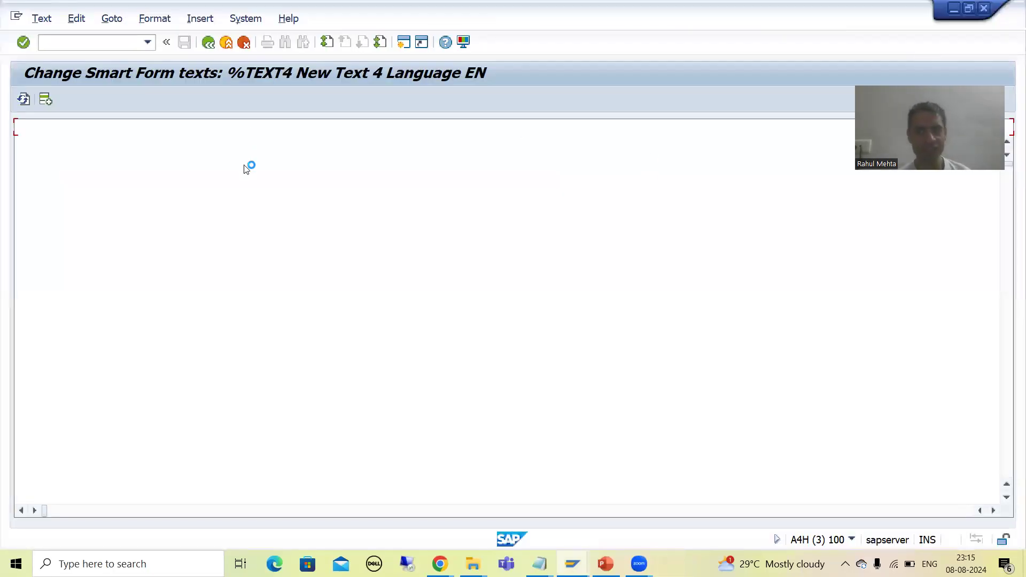
pyautogui.click(108, 24)
pyautogui.click(112, 54)
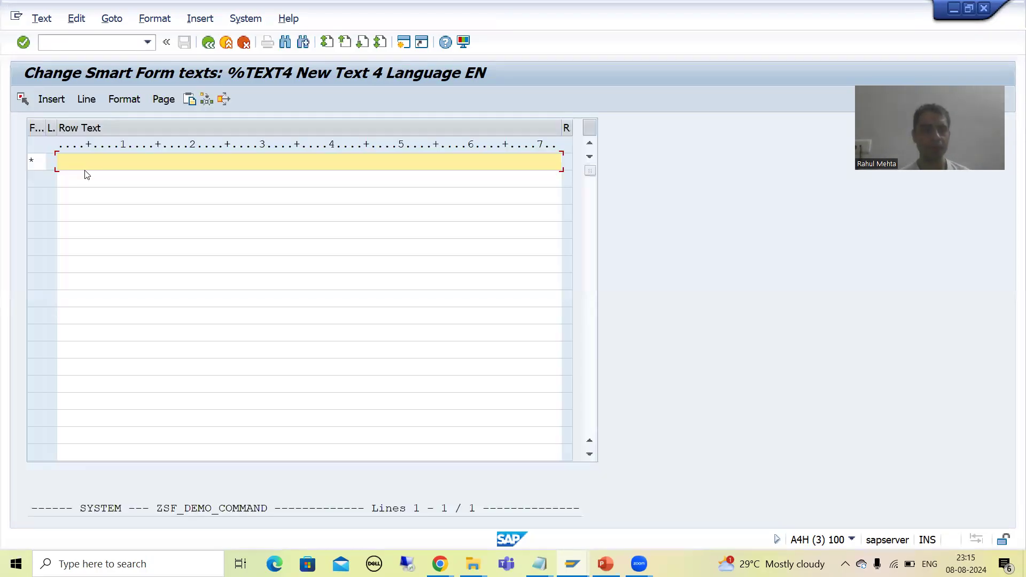
pyautogui.write('Name')
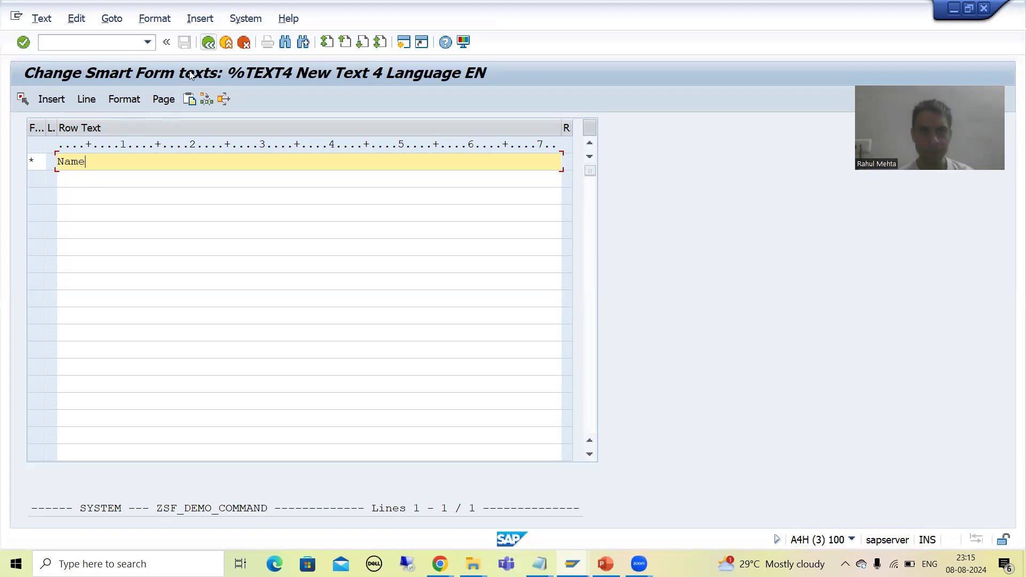
pyautogui.click(209, 42)
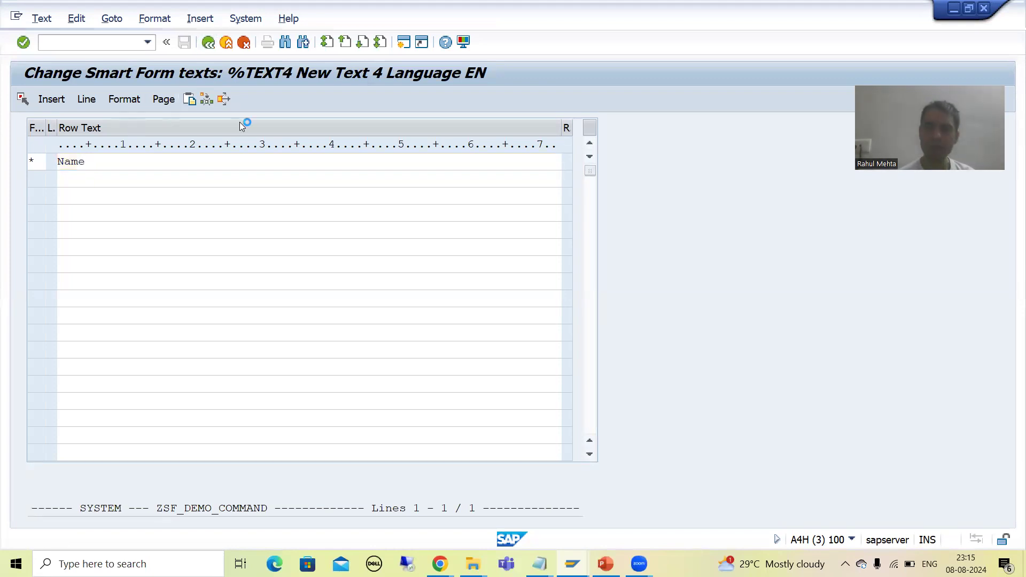
# Step: Enter &lwa_vbak-vbeln& as the content of main-area text %TEXT5 using the line editor, and return to the form
pyautogui.scroll(-2, 107, 418)
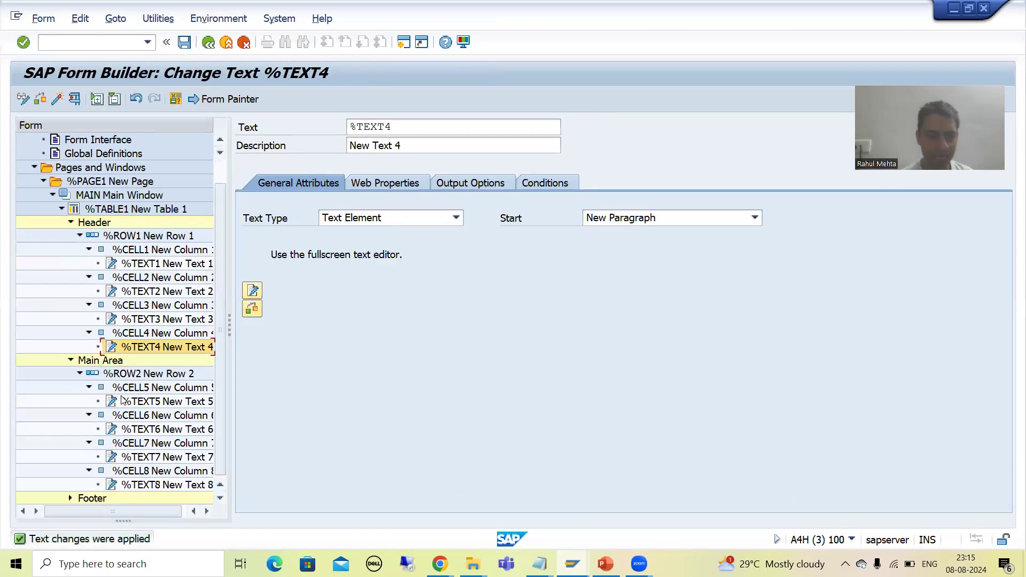
pyautogui.click(159, 391)
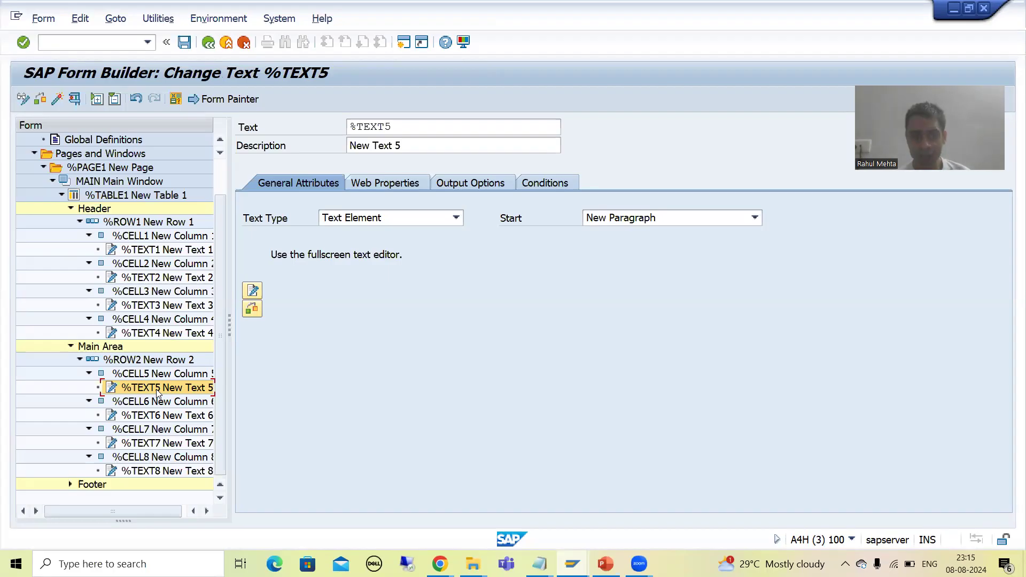
pyautogui.click(252, 291)
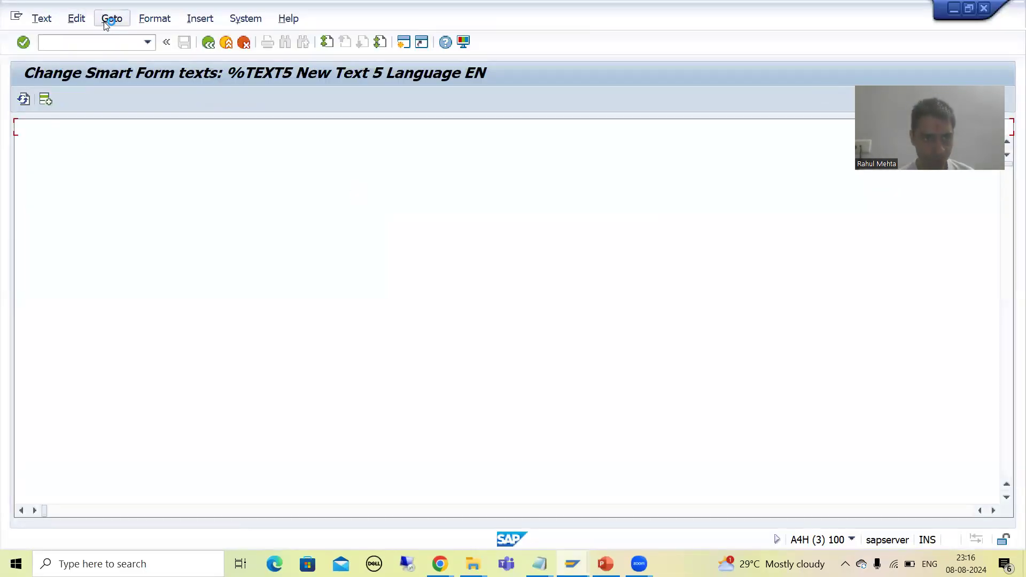
pyautogui.click(110, 19)
pyautogui.click(117, 55)
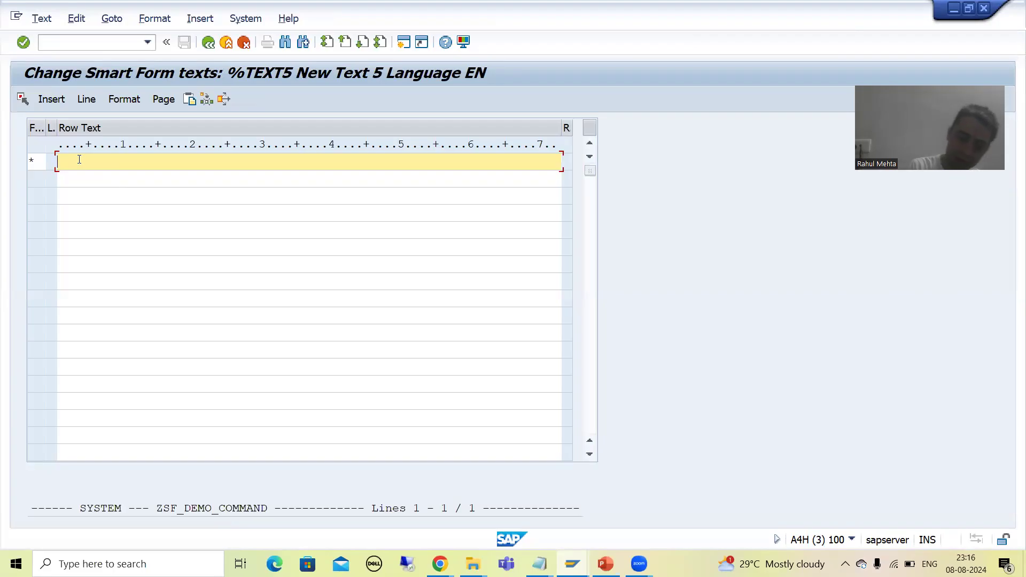
pyautogui.write('&')
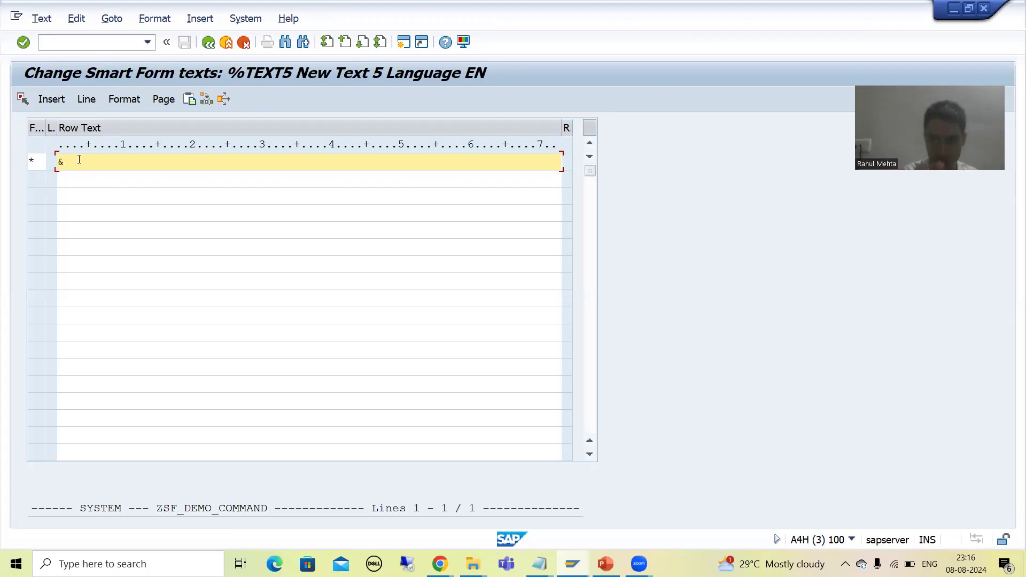
pyautogui.write('lwa')
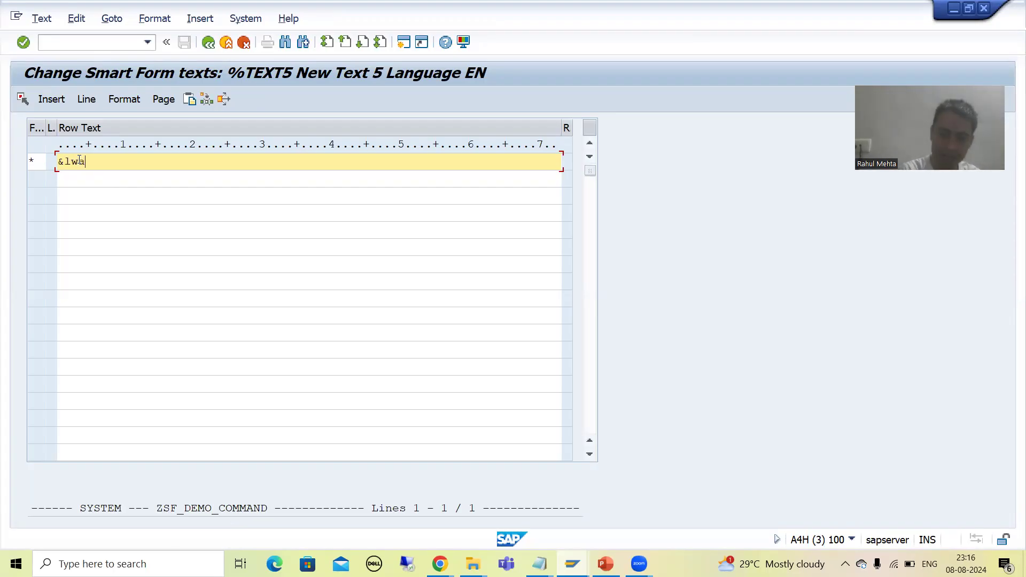
pyautogui.write('_vbak')
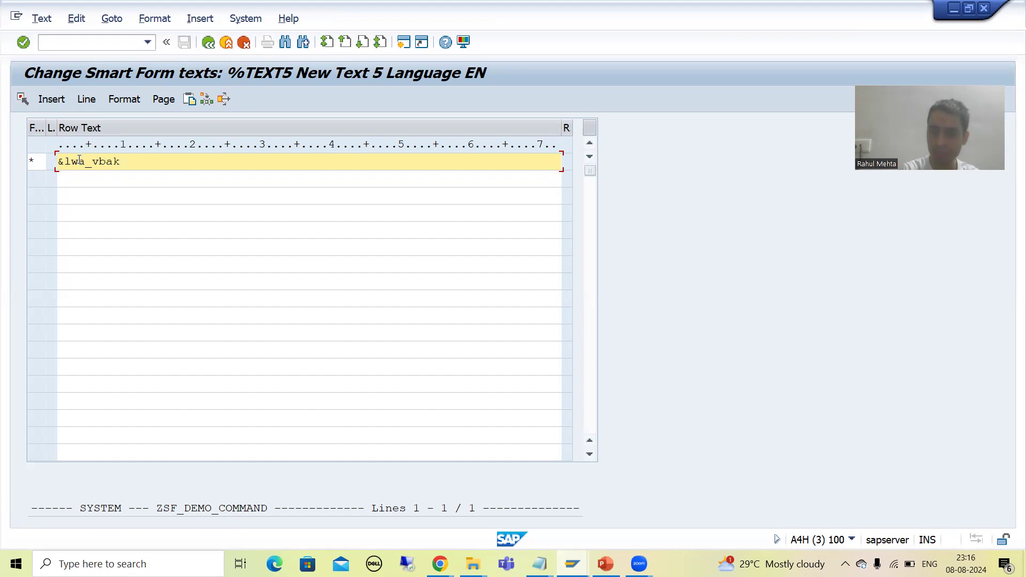
pyautogui.write('-vbe')
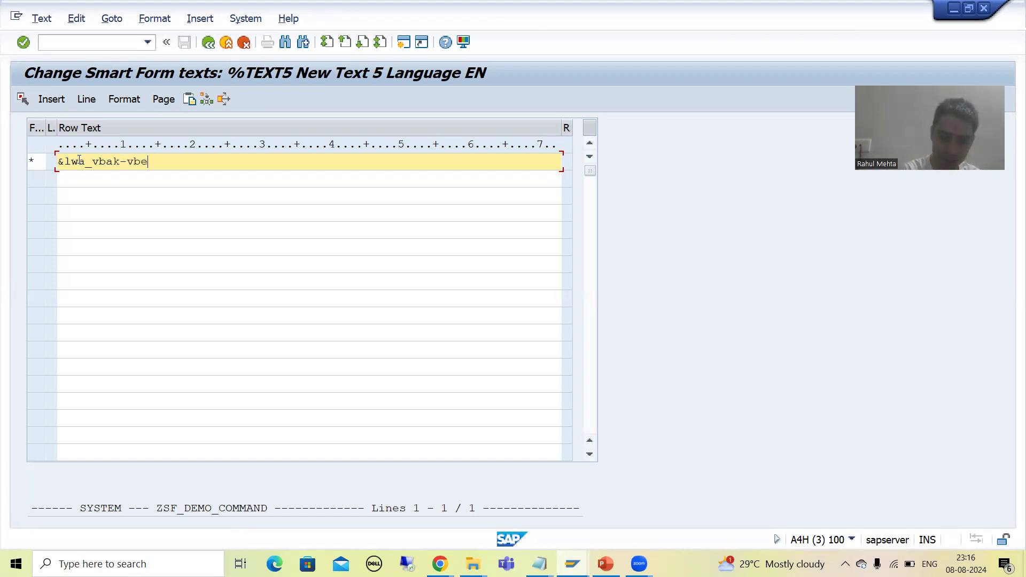
pyautogui.write('ln&')
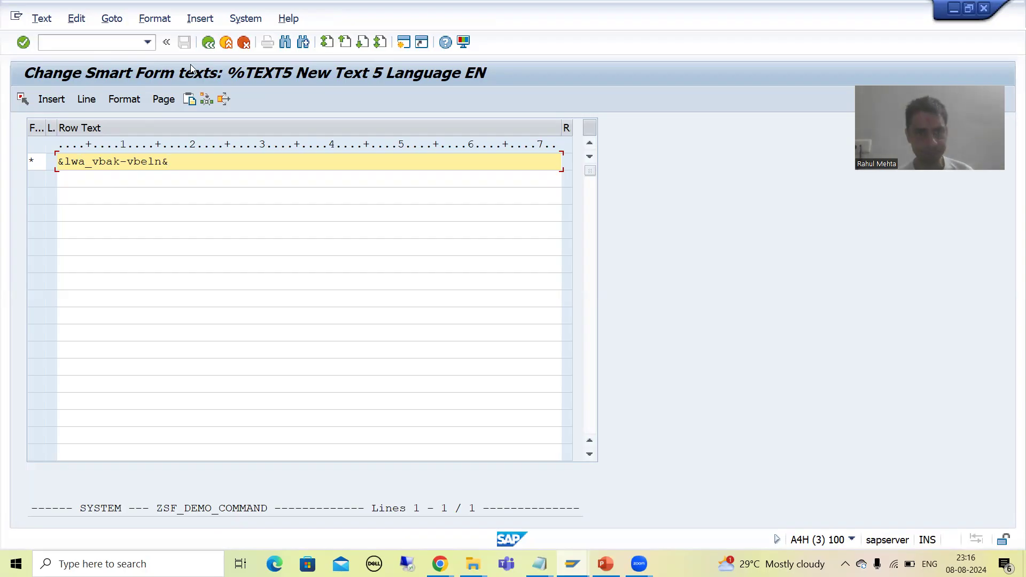
pyautogui.click(208, 42)
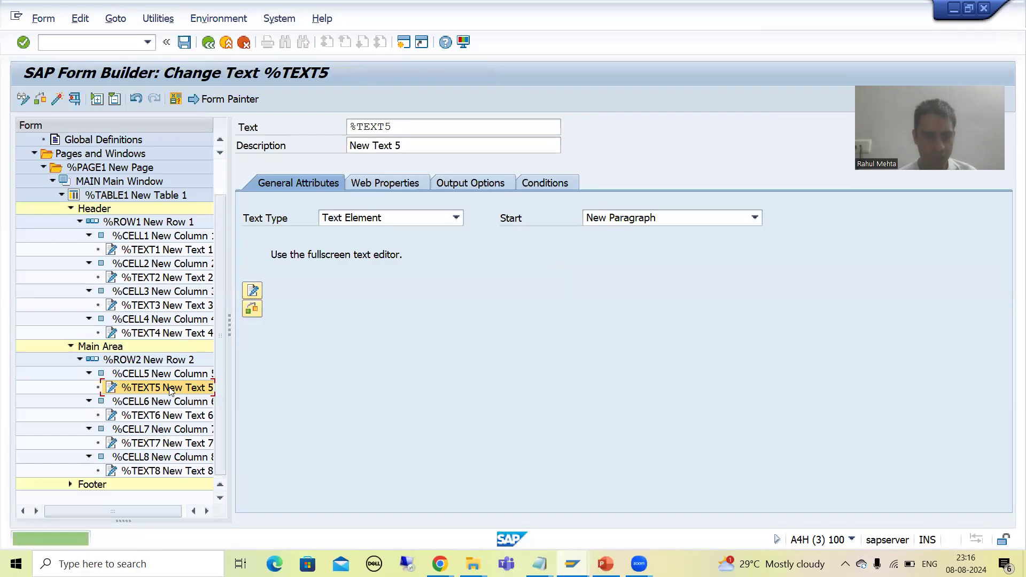
# Step: Enter &lwa_vbak-erdat& as the content of main-area text %TEXT6 using the line editor, closing the Word editor, and return to the form
pyautogui.click(163, 416)
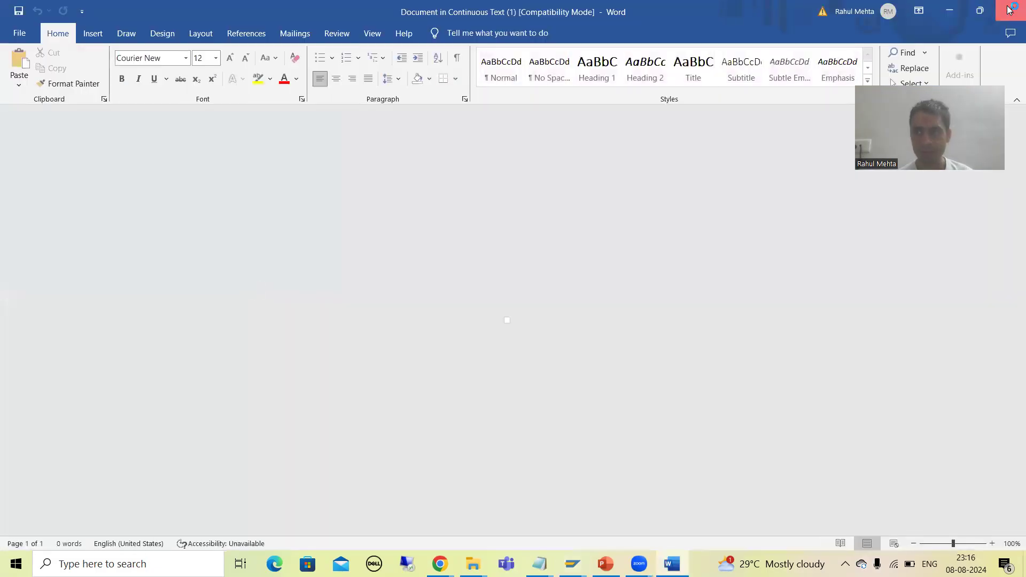
pyautogui.click(1009, 10)
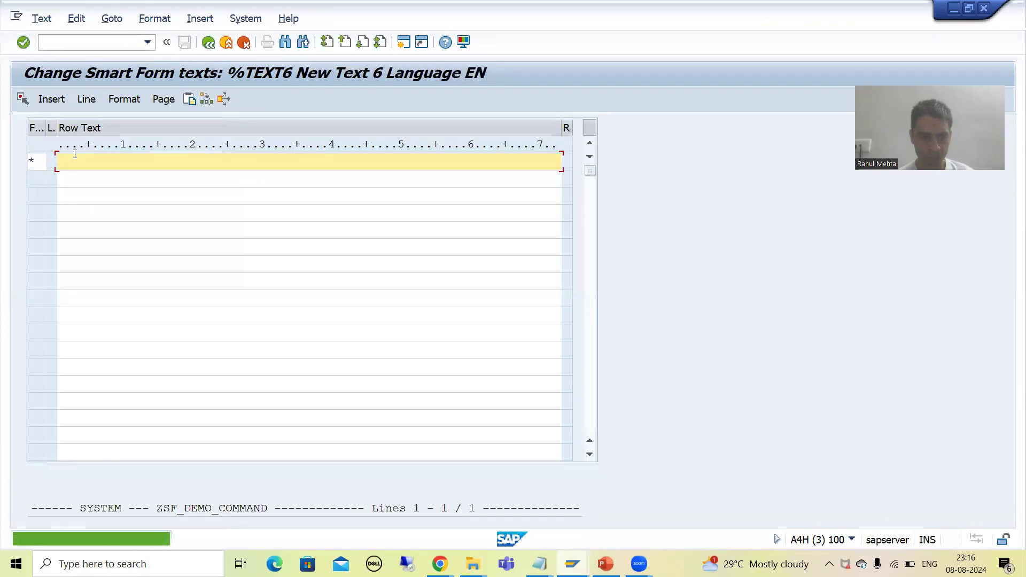
pyautogui.write('&l')
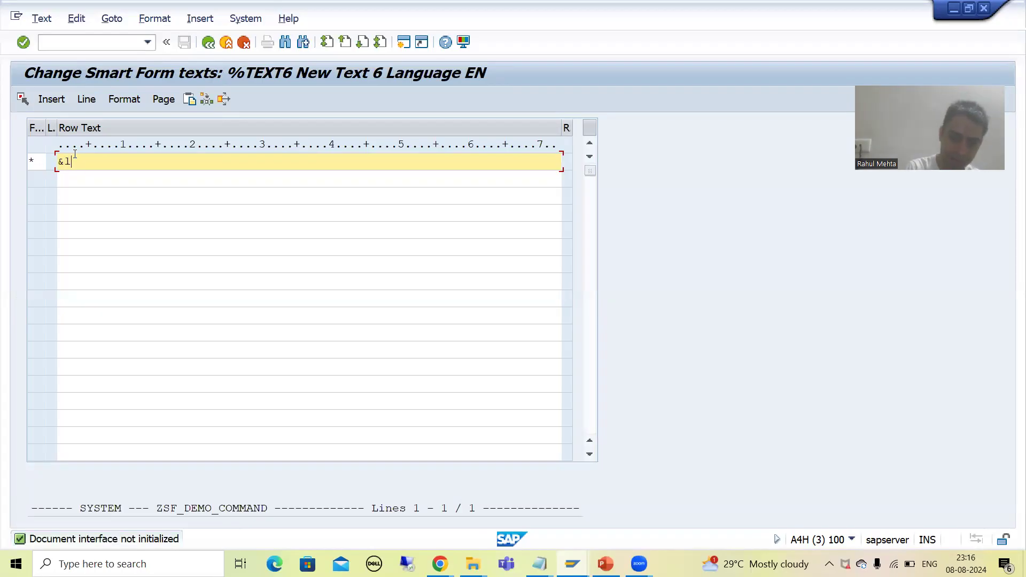
pyautogui.write('wa_vbak-erdat')
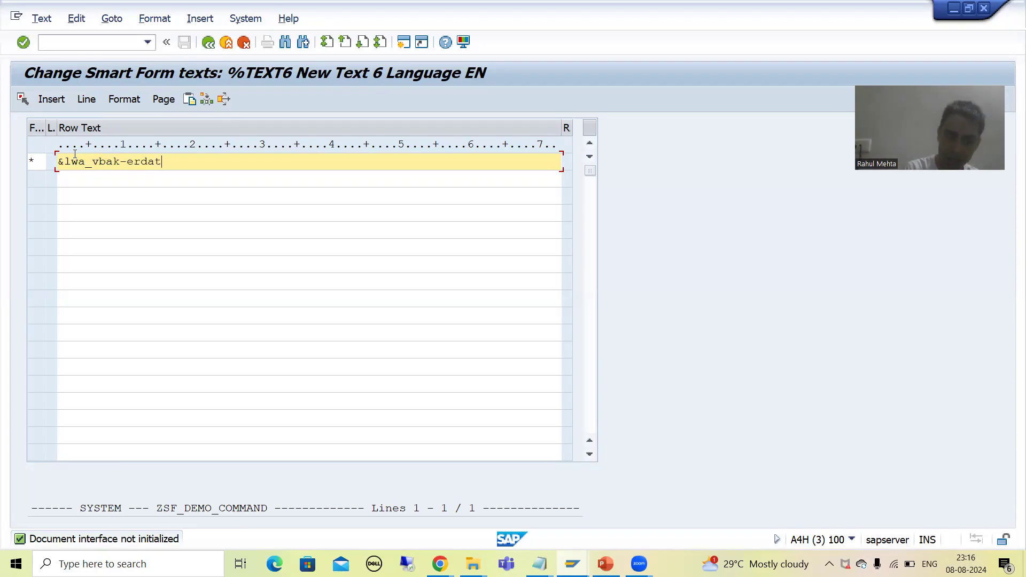
pyautogui.write('&')
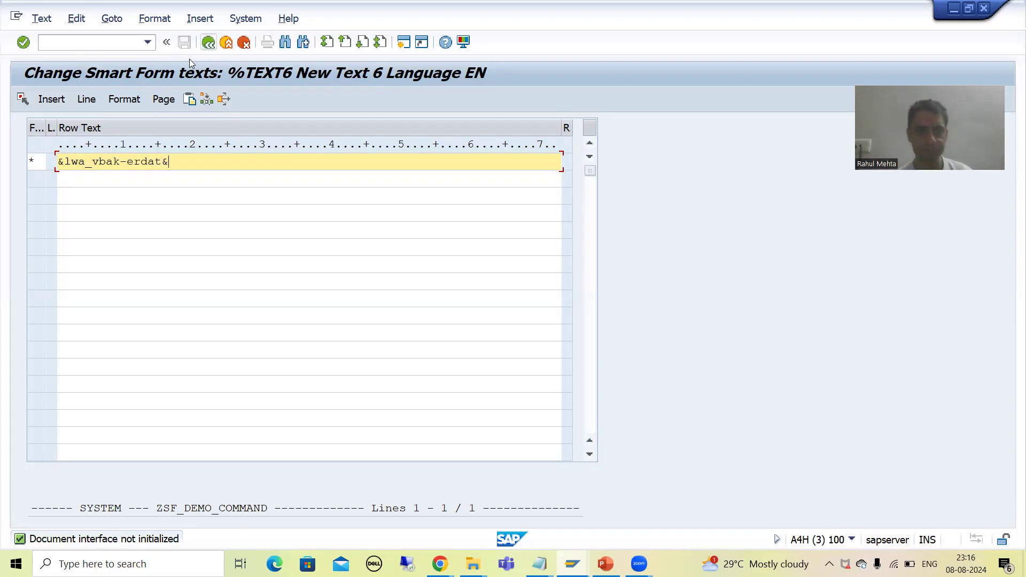
pyautogui.press('F3')
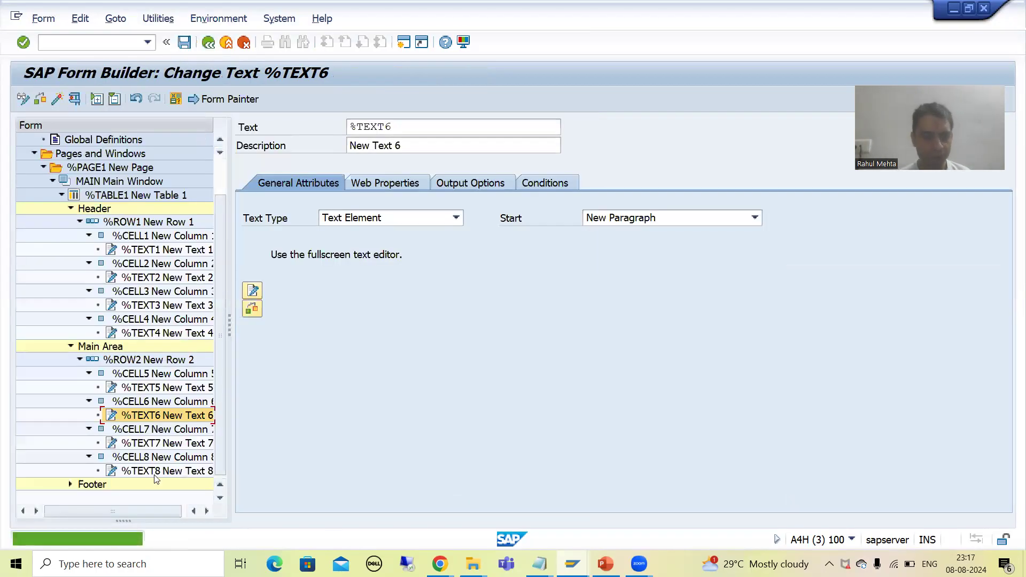
# Step: Enter &lwa_vbak-erzet& as the content of main-area text %TEXT7 using the line editor, closing the Word editor, and return to the form
pyautogui.click(152, 443)
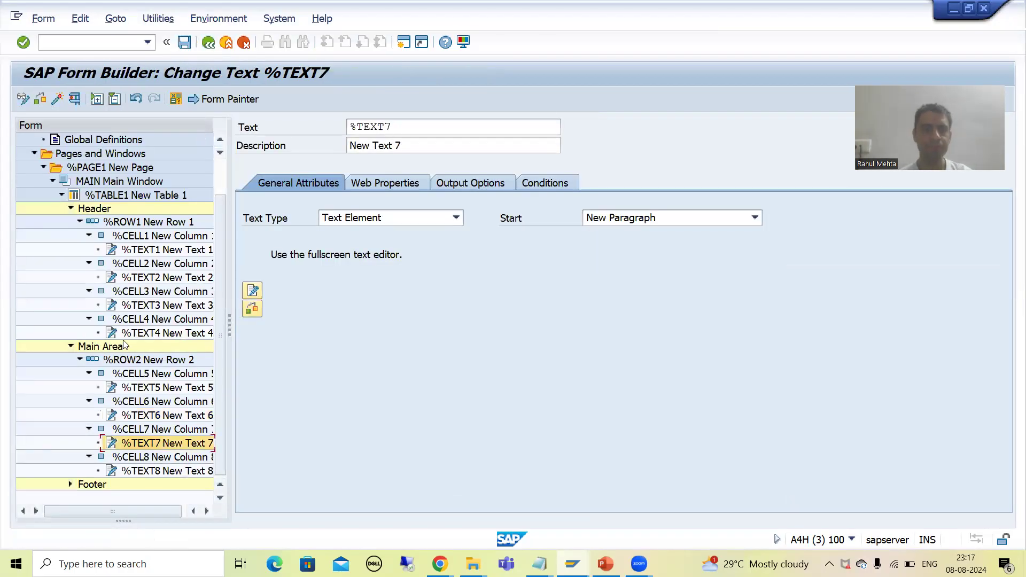
pyautogui.click(254, 292)
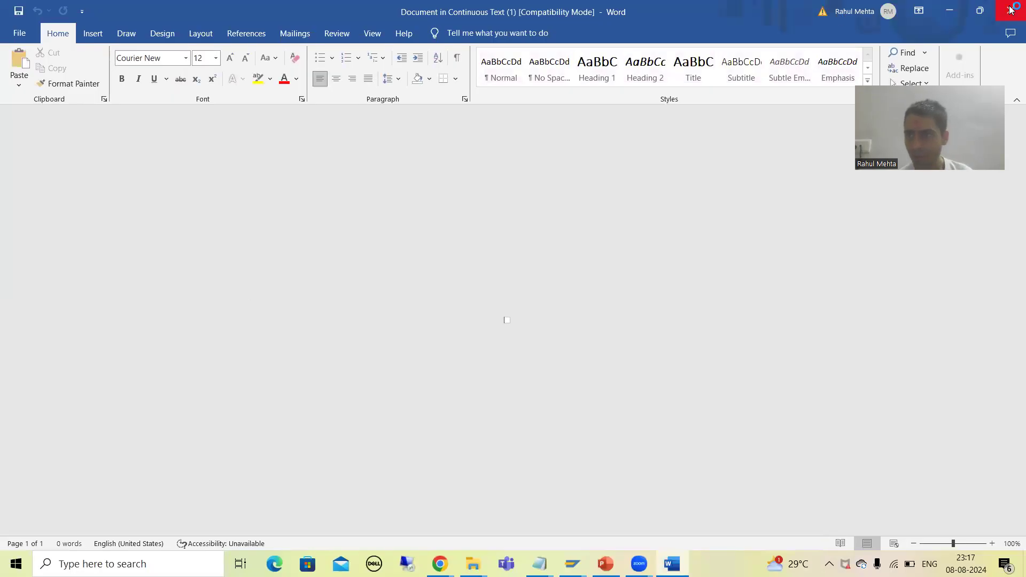
pyautogui.click(1010, 10)
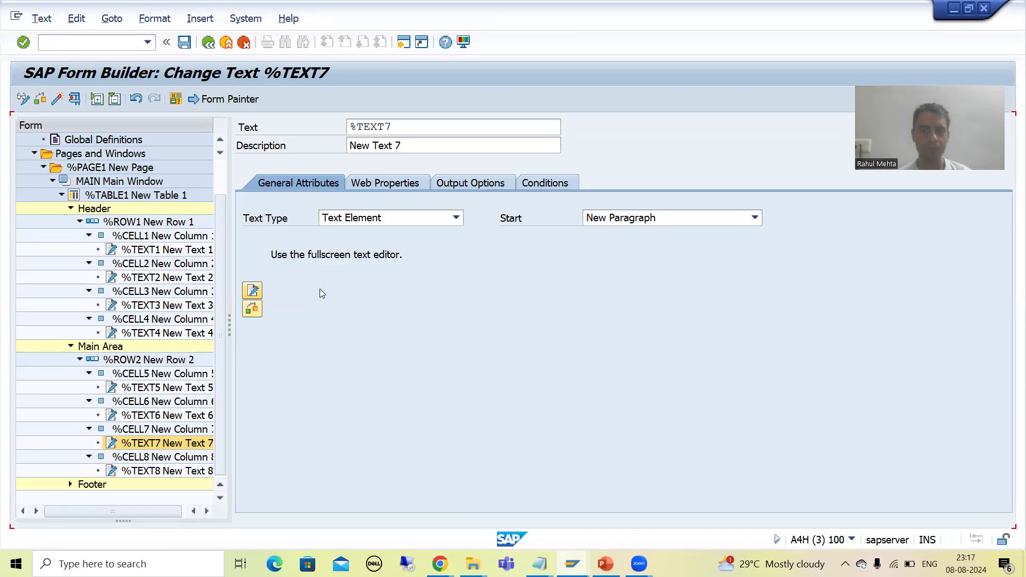
pyautogui.write('&lwa_vba')
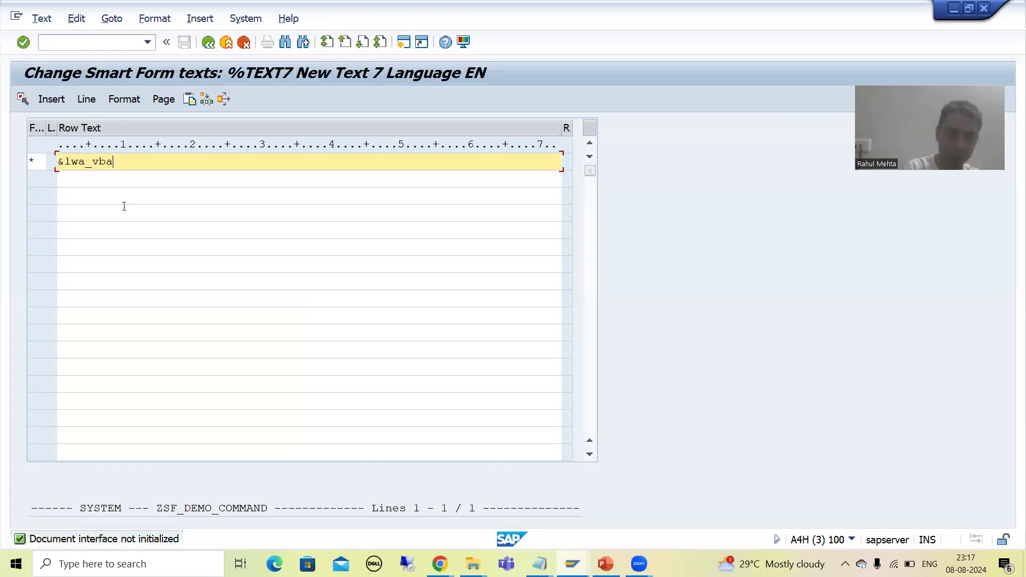
pyautogui.write('k-er')
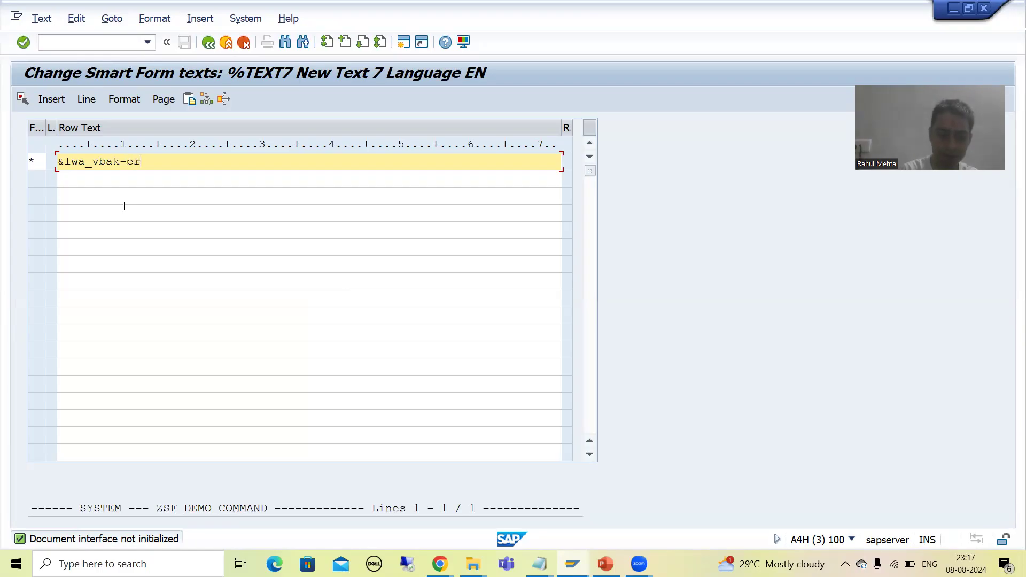
pyautogui.write('zet&')
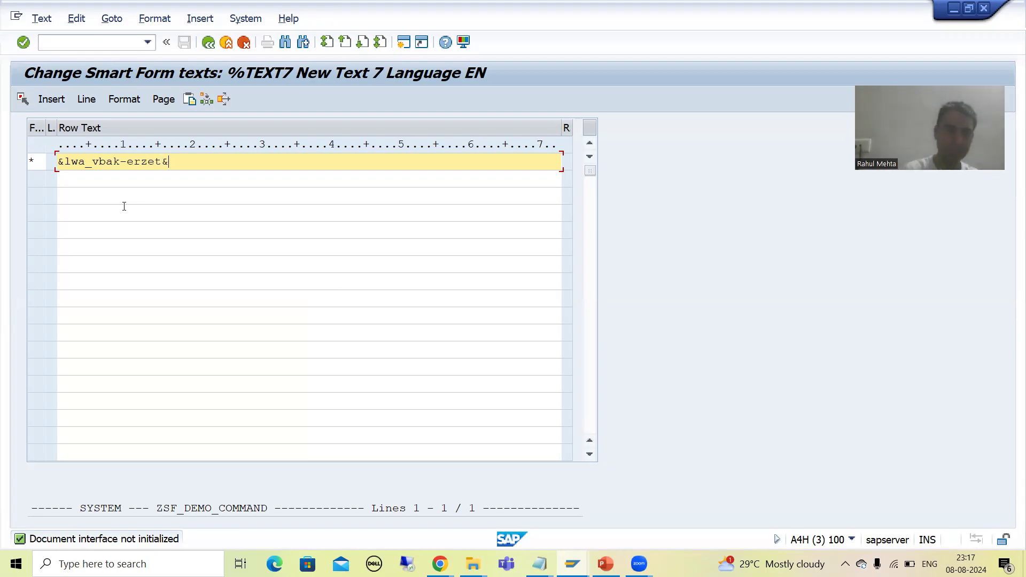
pyautogui.click(209, 43)
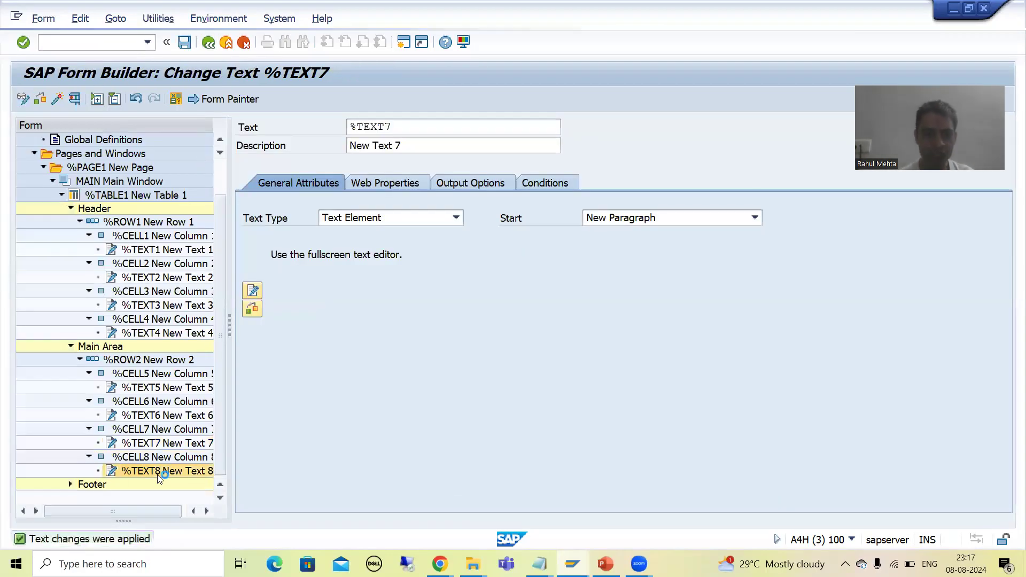
# Step: Enter &lwa_vbak-ernam& as the content of main-area text %TEXT8 using the line editor, closing the Word editor, and return to the form
pyautogui.click(158, 473)
pyautogui.click(254, 292)
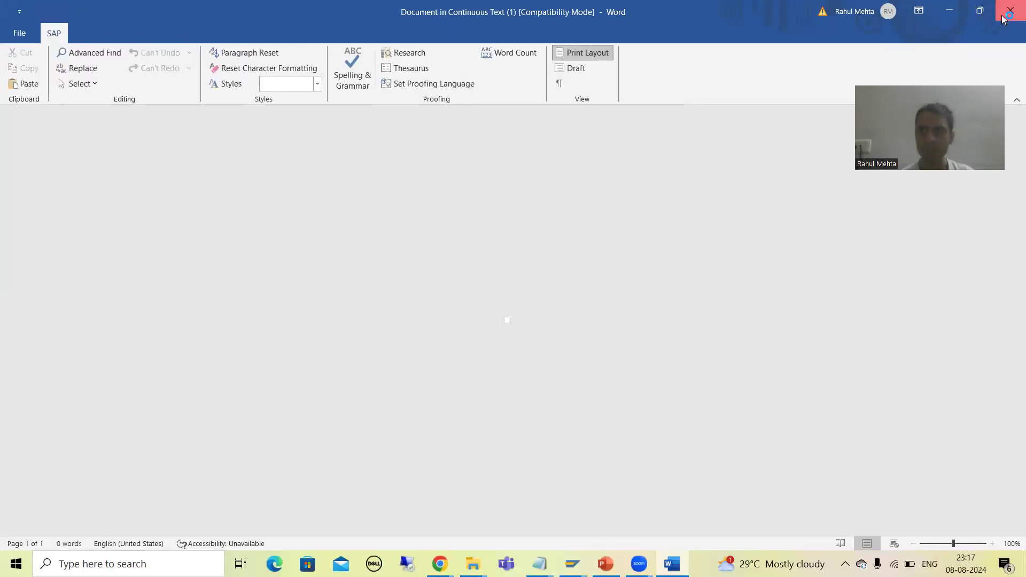
pyautogui.click(1004, 13)
pyautogui.click(112, 18)
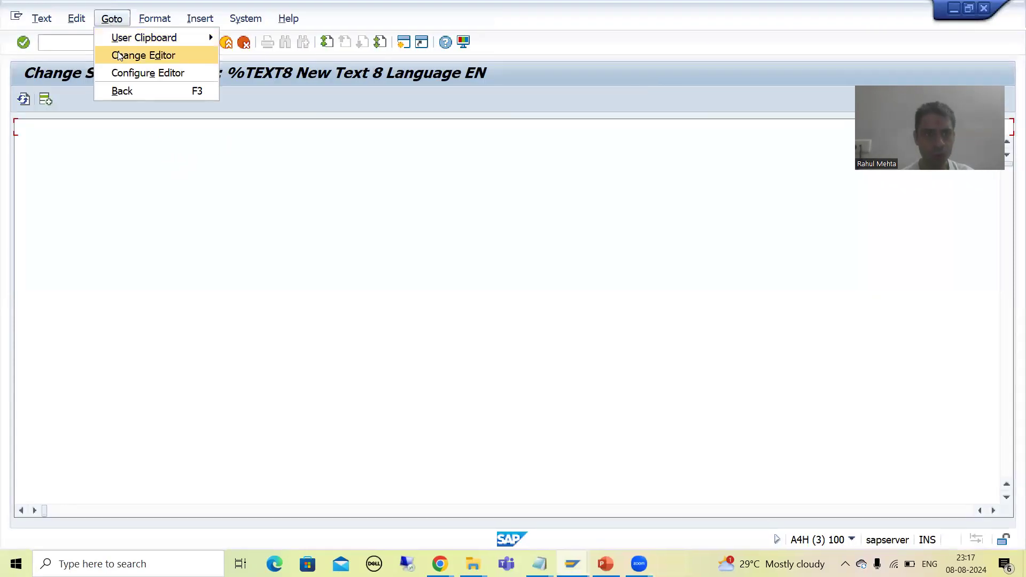
pyautogui.click(118, 53)
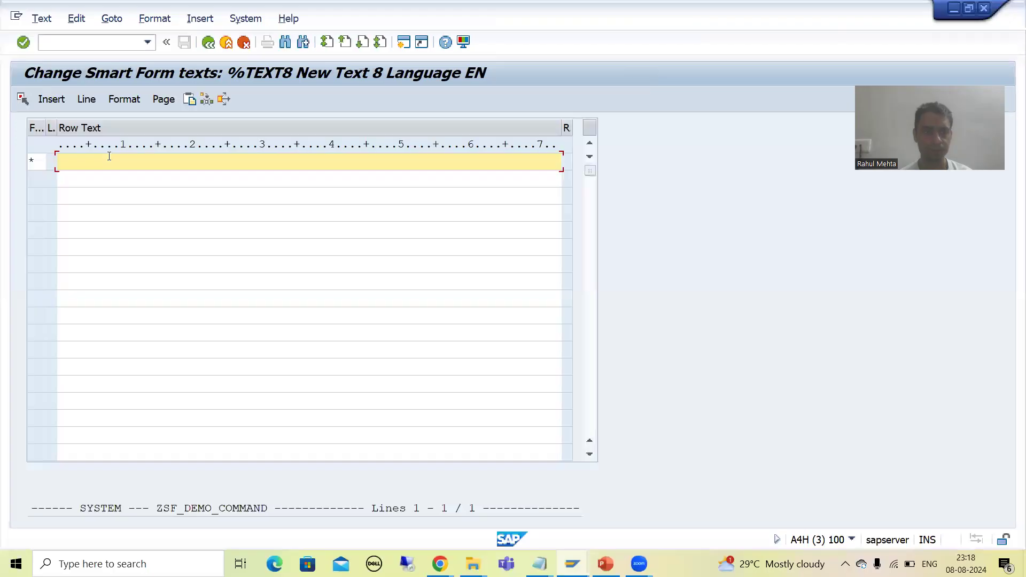
pyautogui.write('&l')
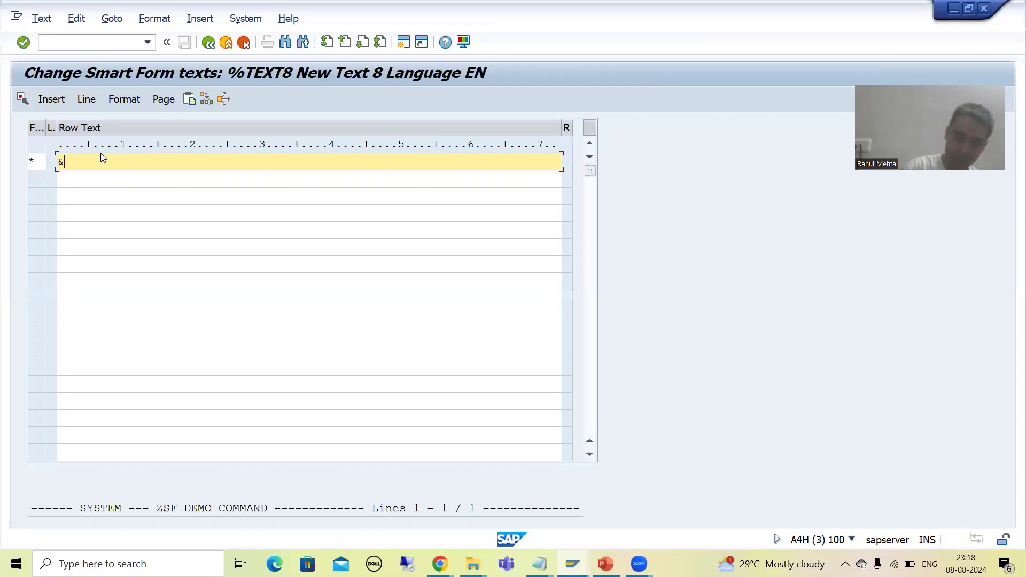
pyautogui.write('wa_vba')
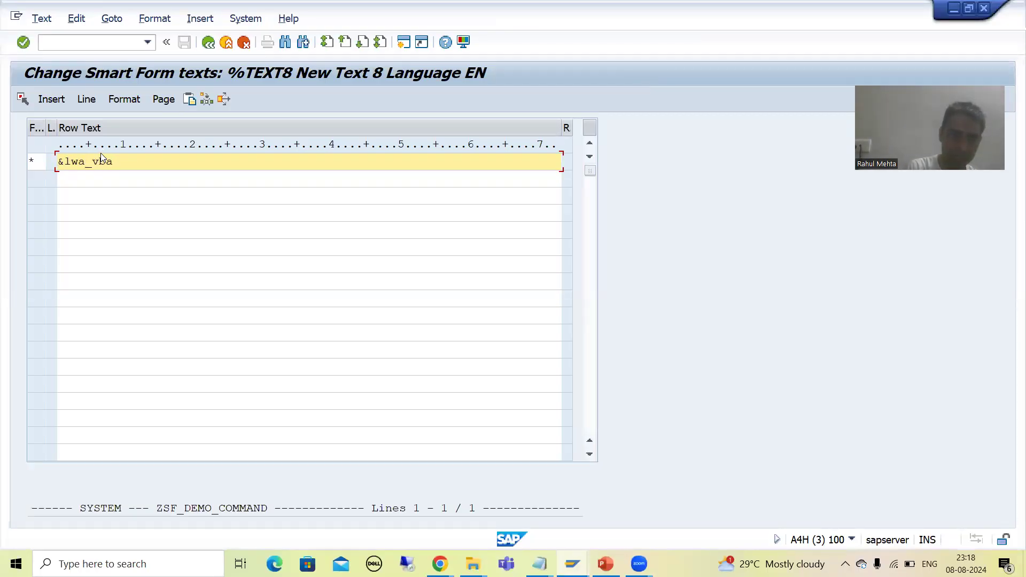
pyautogui.write('k-er')
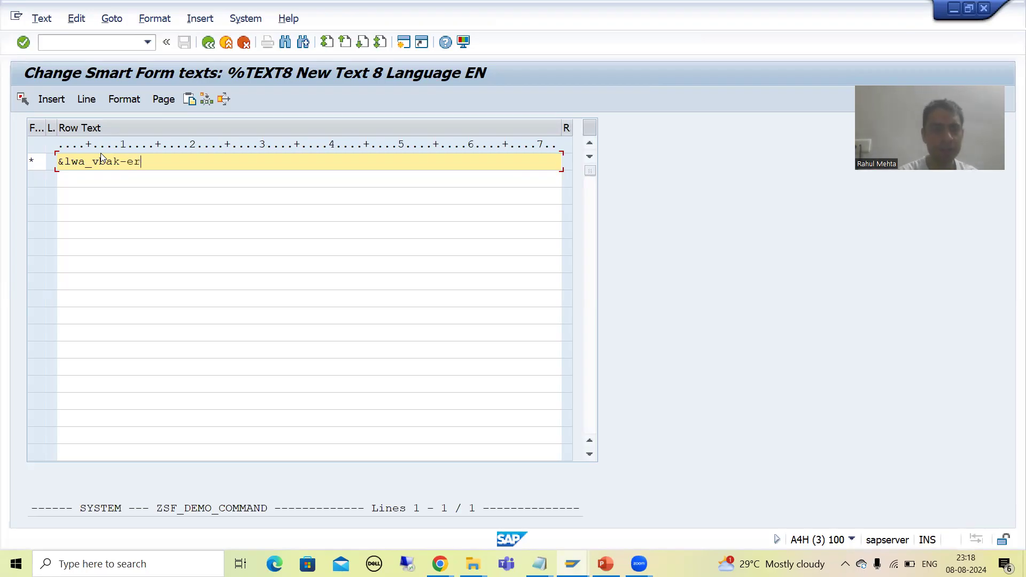
pyautogui.write('nam')
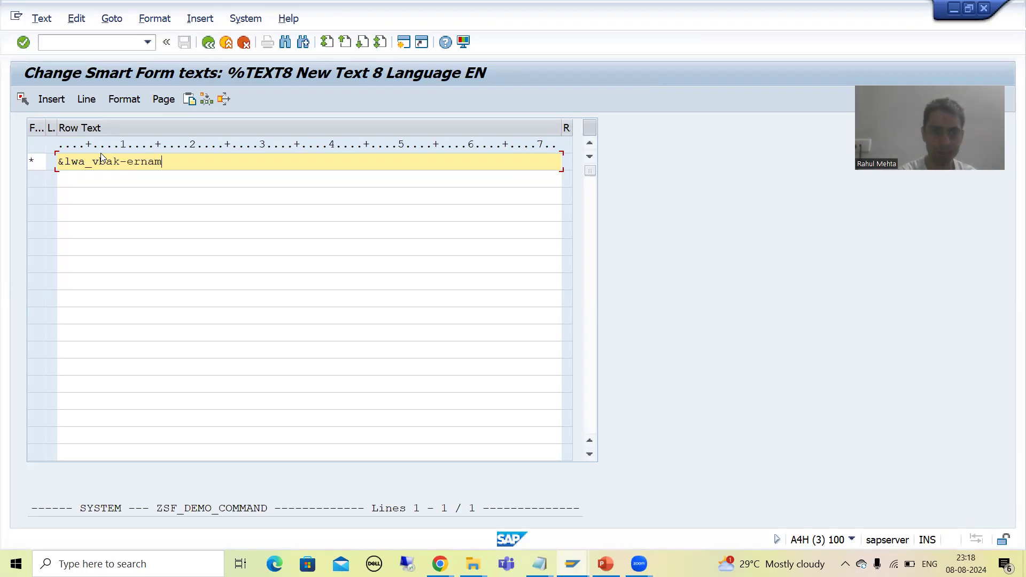
pyautogui.write('&')
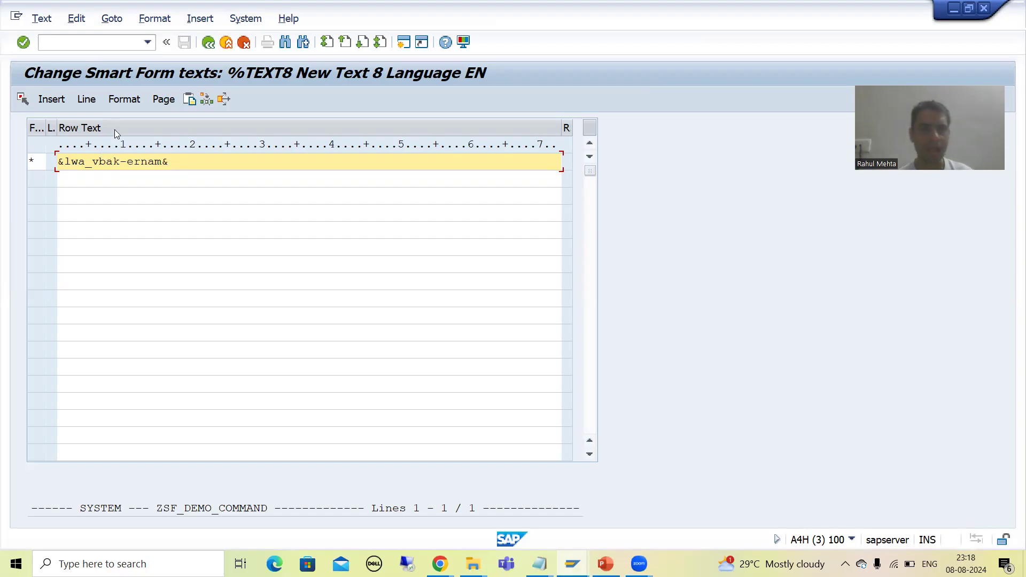
pyautogui.press('F3')
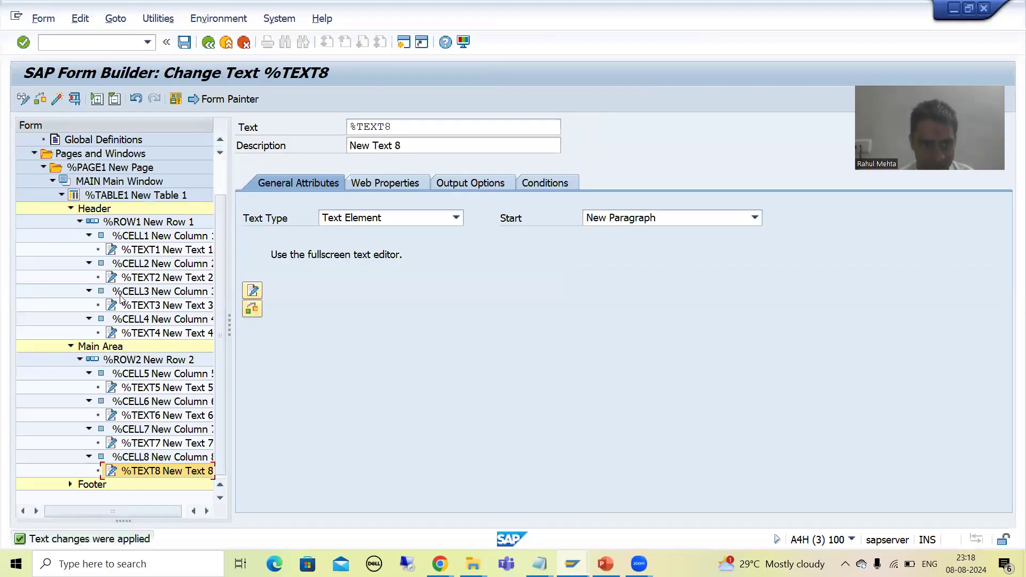
# Step: Set %TABLE1 to loop over internal table LT_VBAK into LWA_VBAK, and check and activate the form
pyautogui.click(116, 197)
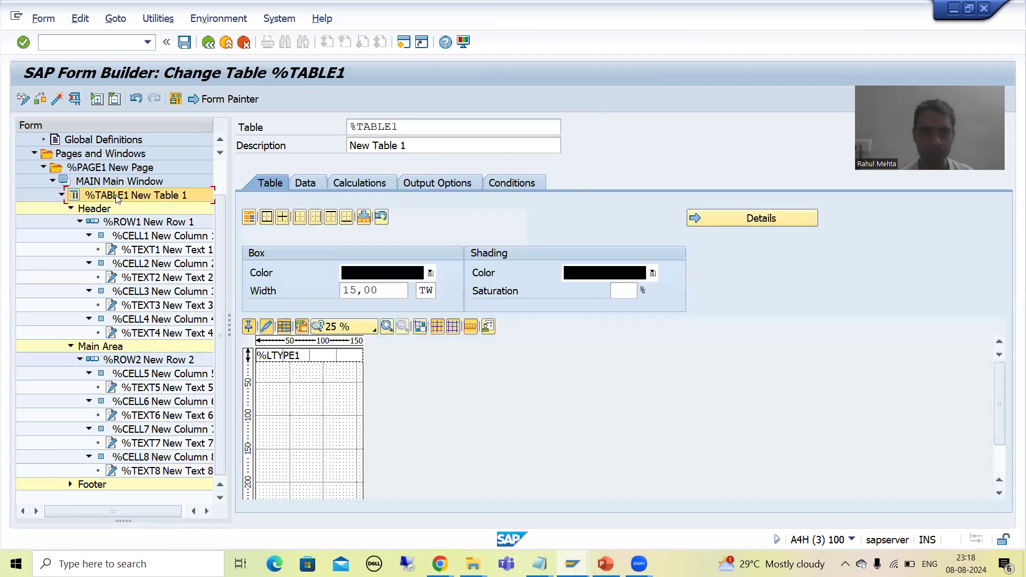
pyautogui.click(304, 183)
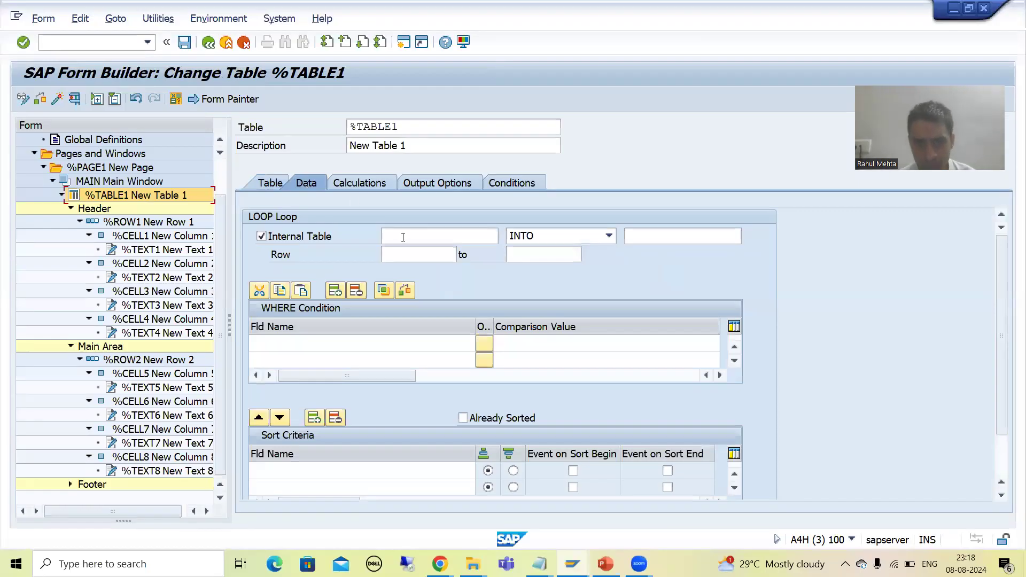
pyautogui.click(402, 236)
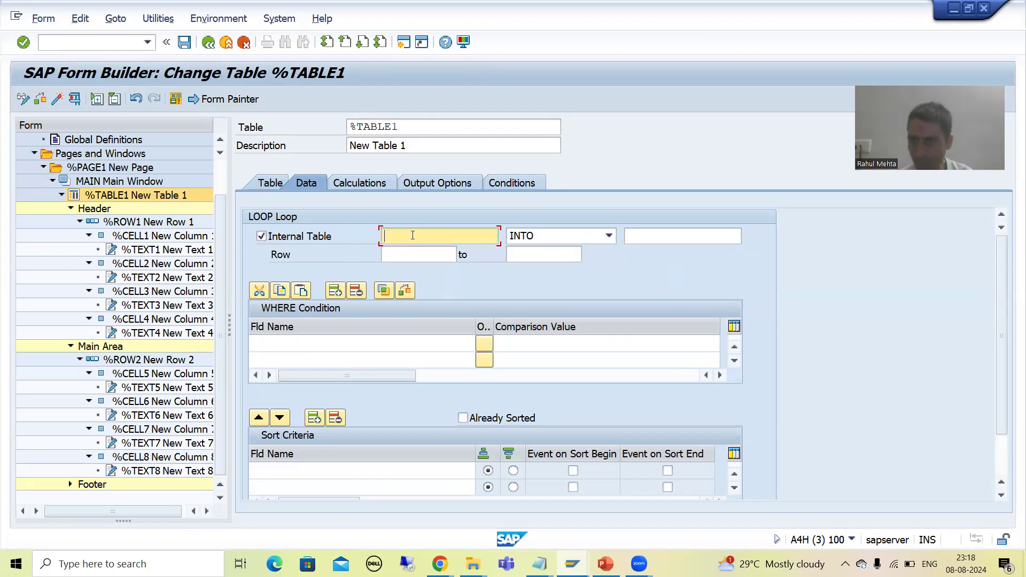
pyautogui.write('lt_vbak')
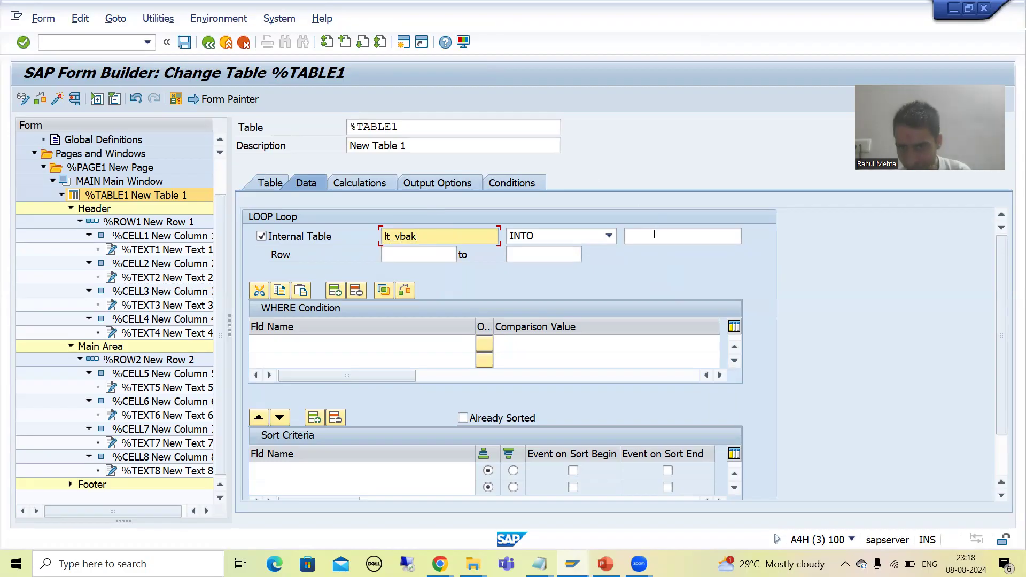
pyautogui.click(654, 235)
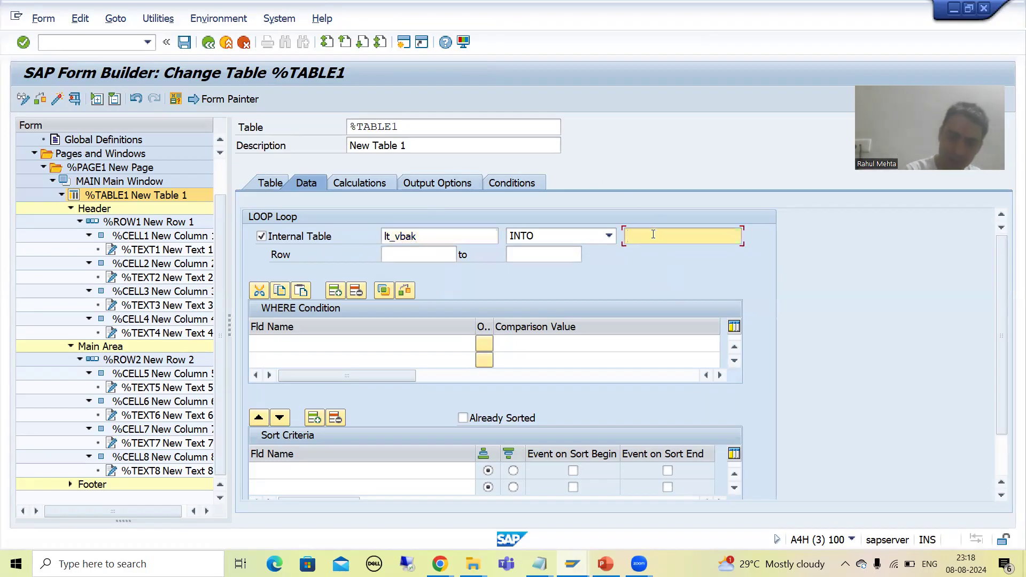
pyautogui.write('lwa_vbak')
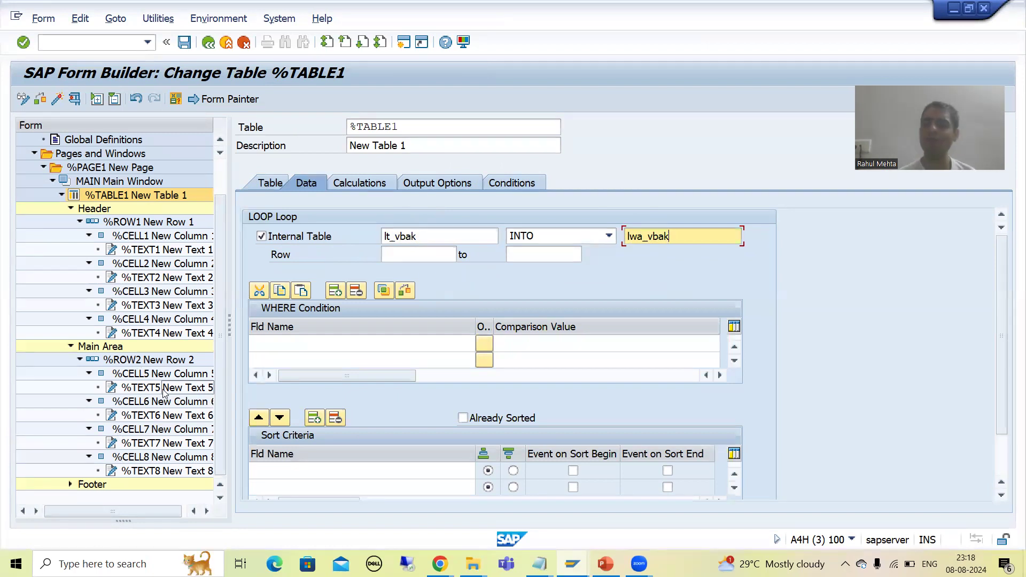
pyautogui.click(42, 100)
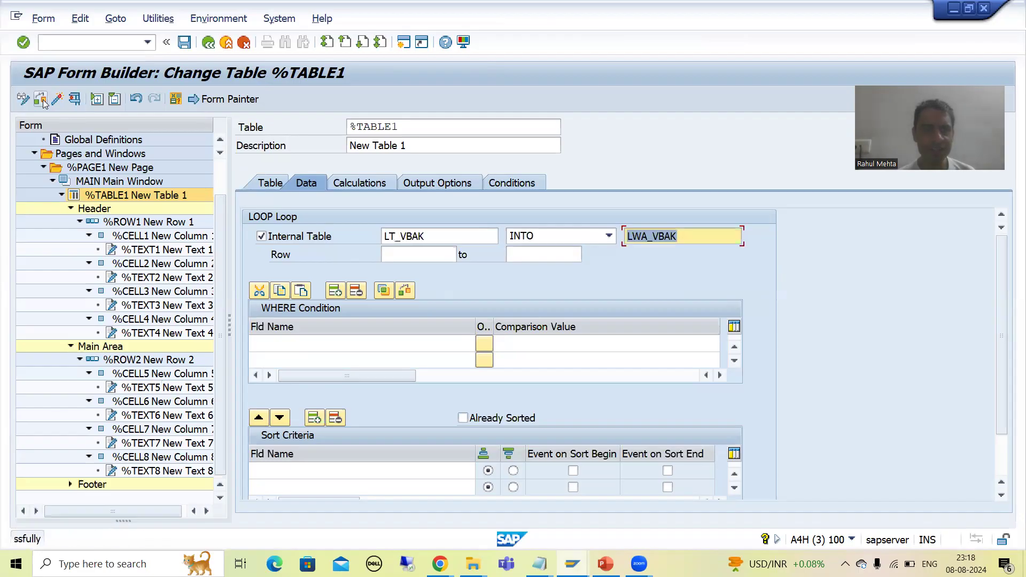
pyautogui.click(60, 101)
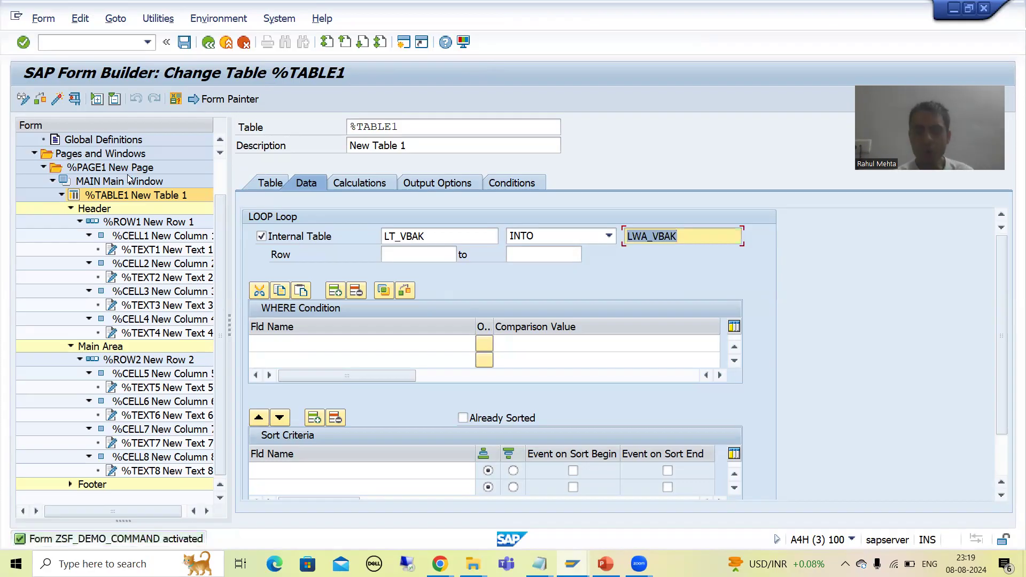
# Step: Review the form's global data, the MAIN window, and the Header, Main Area and Footer sections of %TABLE1
pyautogui.click(110, 140)
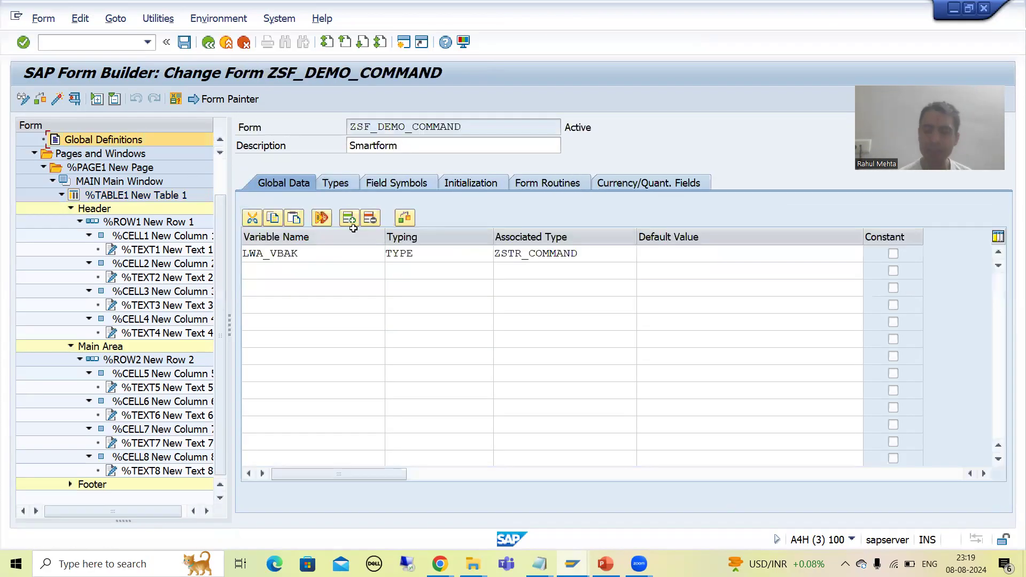
pyautogui.click(93, 182)
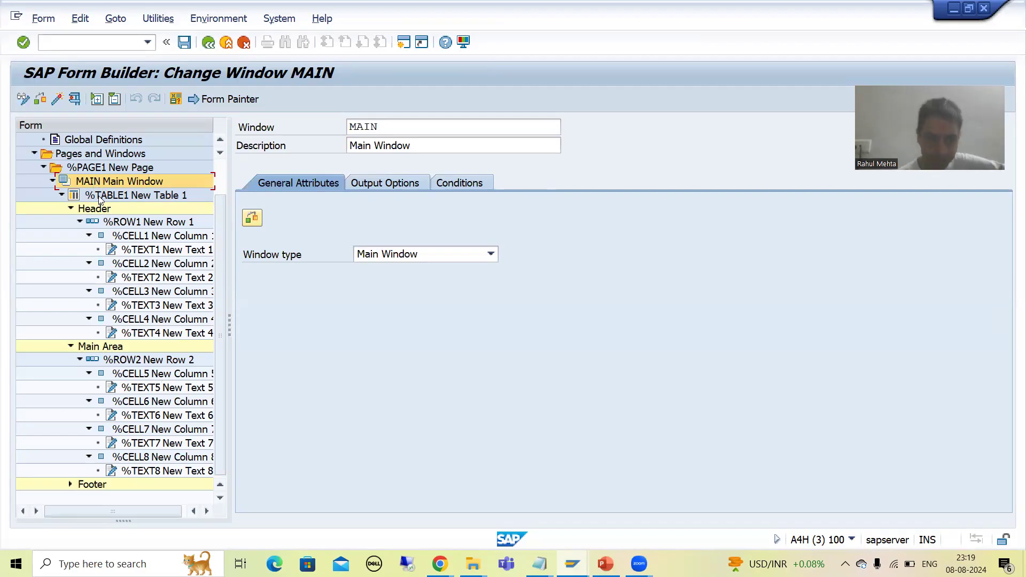
pyautogui.click(104, 196)
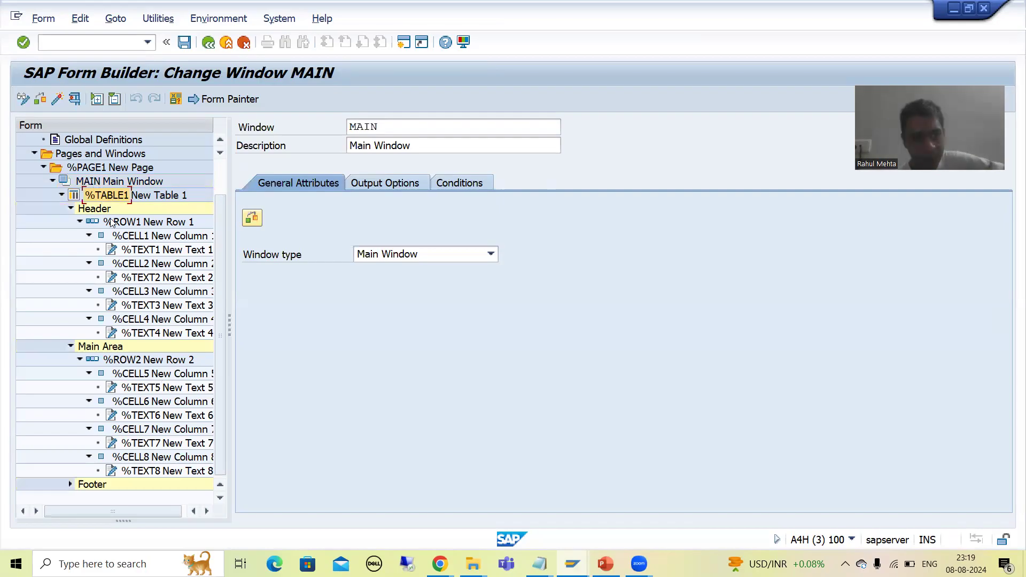
pyautogui.click(119, 347)
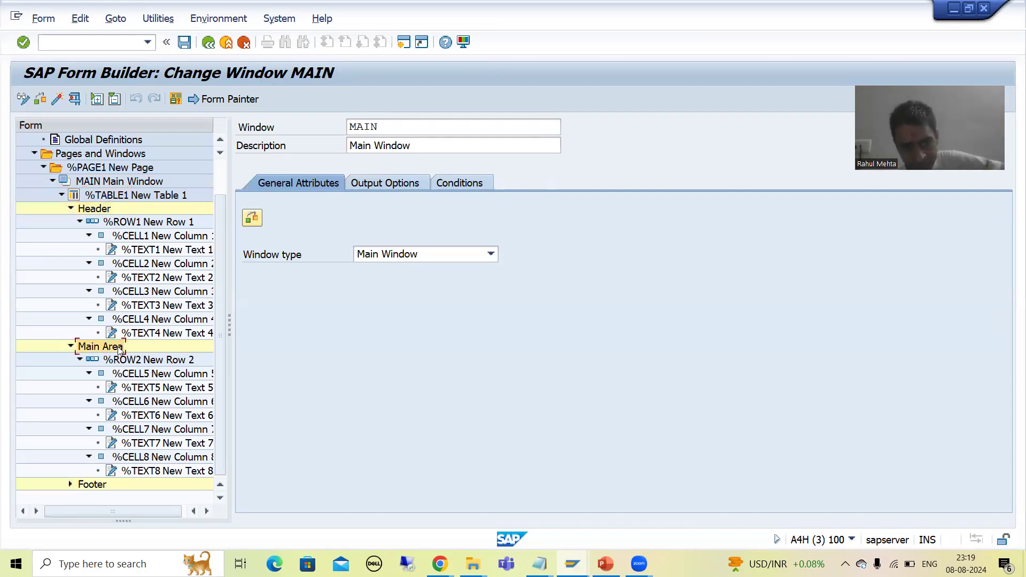
pyautogui.click(93, 484)
pyautogui.click(99, 211)
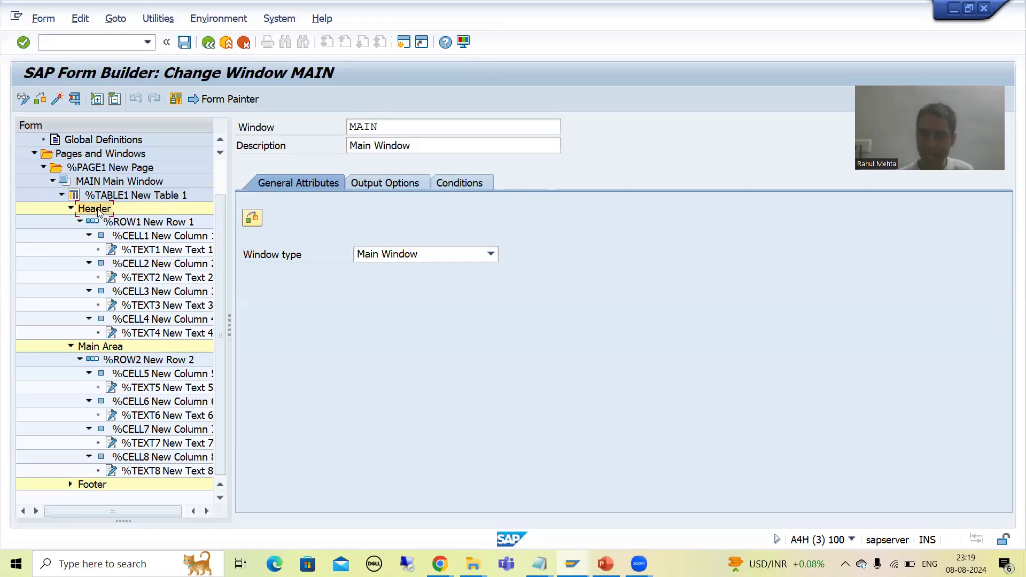
pyautogui.click(104, 350)
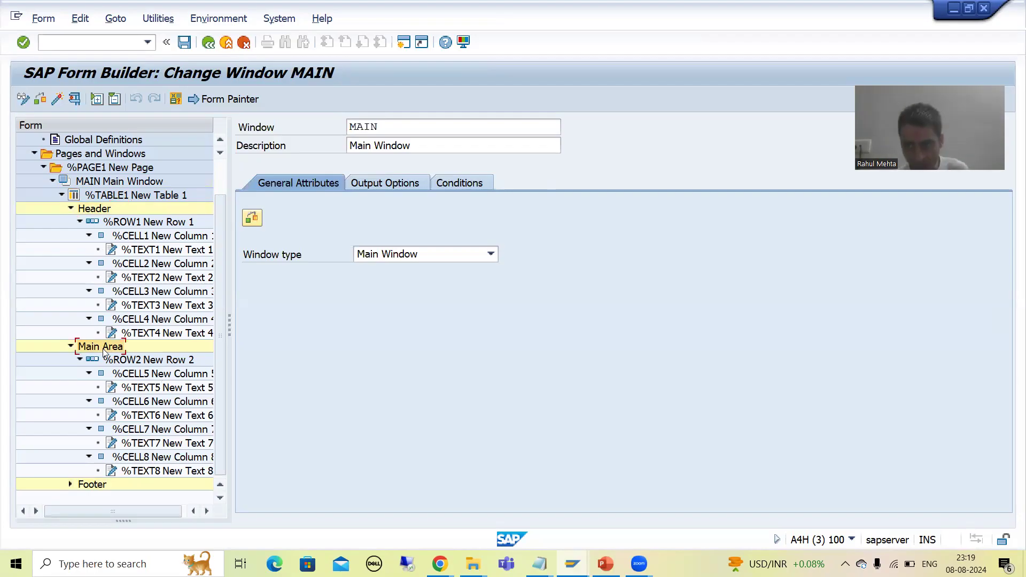
pyautogui.click(93, 489)
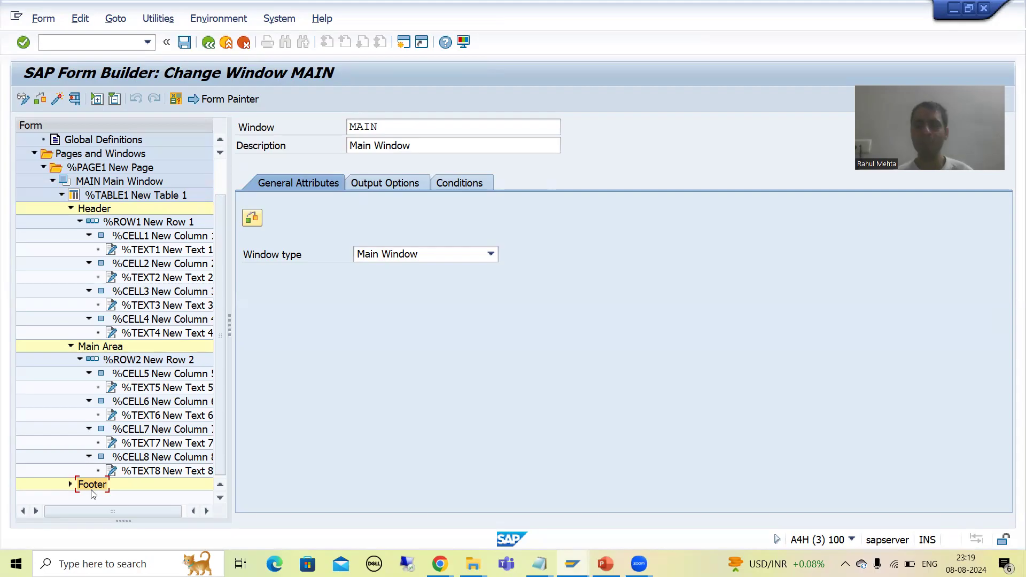
# Step: Examine the table width and line type details of %TABLE1 against its header and main-area rows, and return to the table painter
pyautogui.click(116, 196)
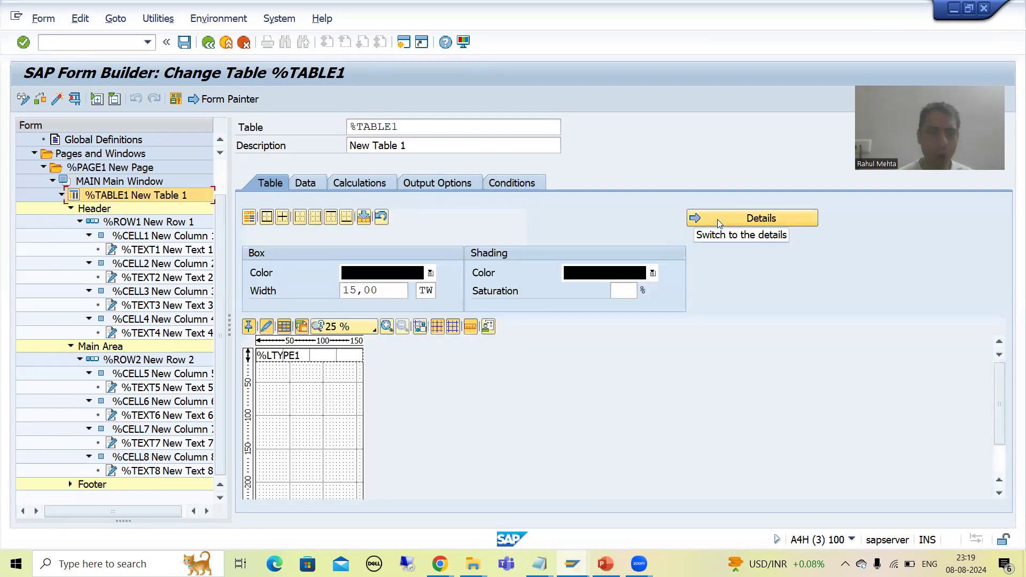
pyautogui.click(103, 210)
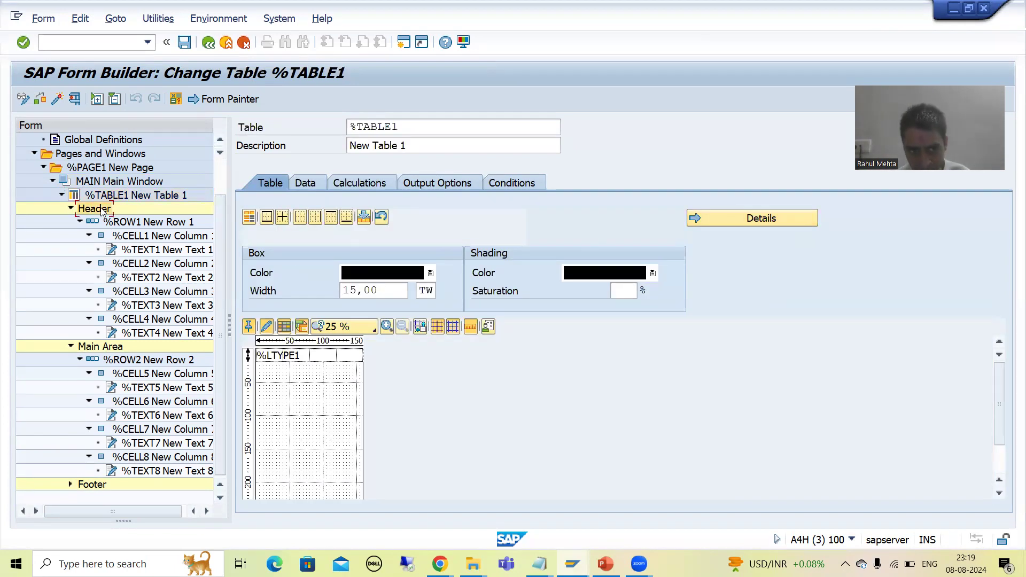
pyautogui.click(125, 223)
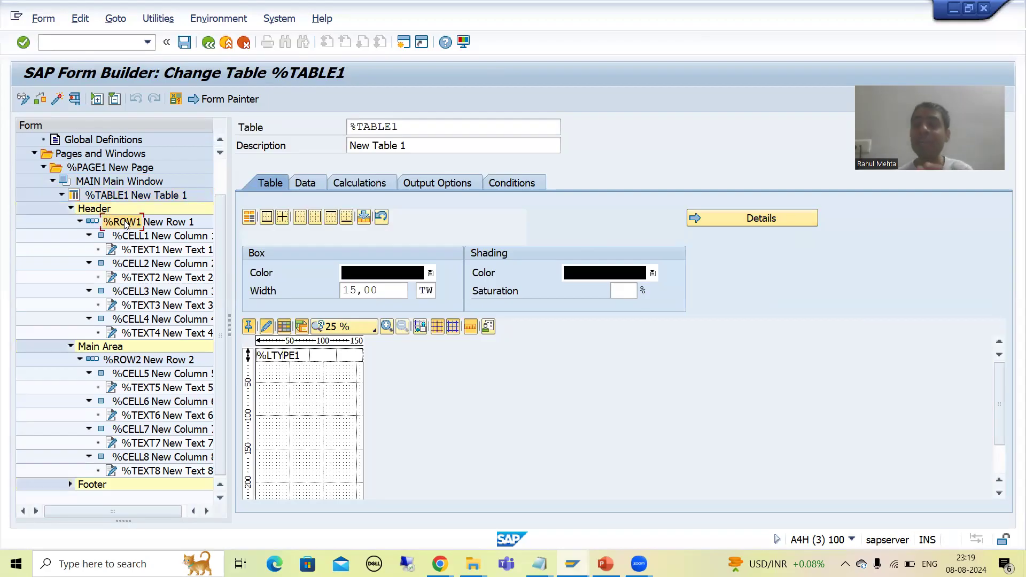
pyautogui.click(742, 220)
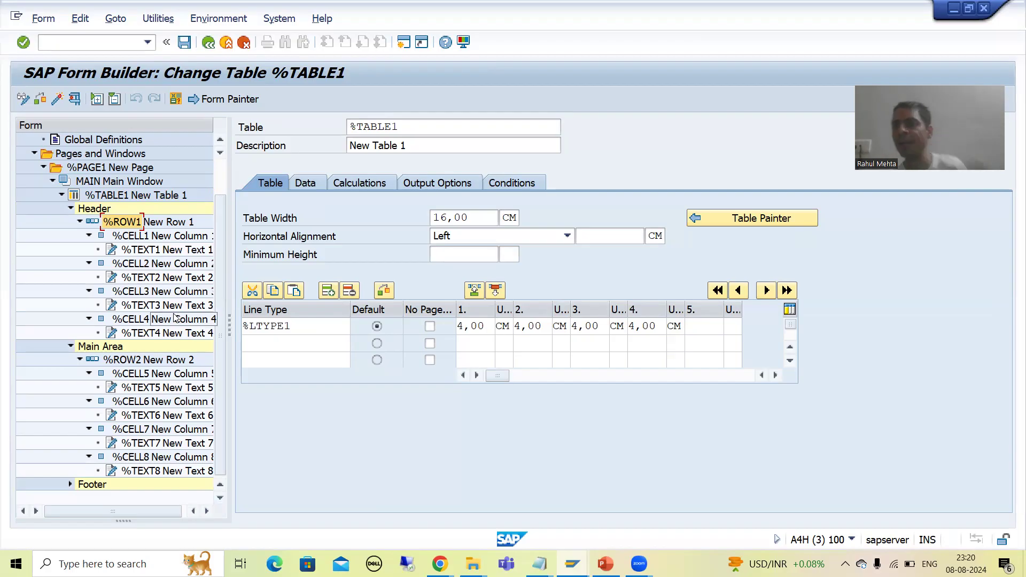
pyautogui.click(138, 359)
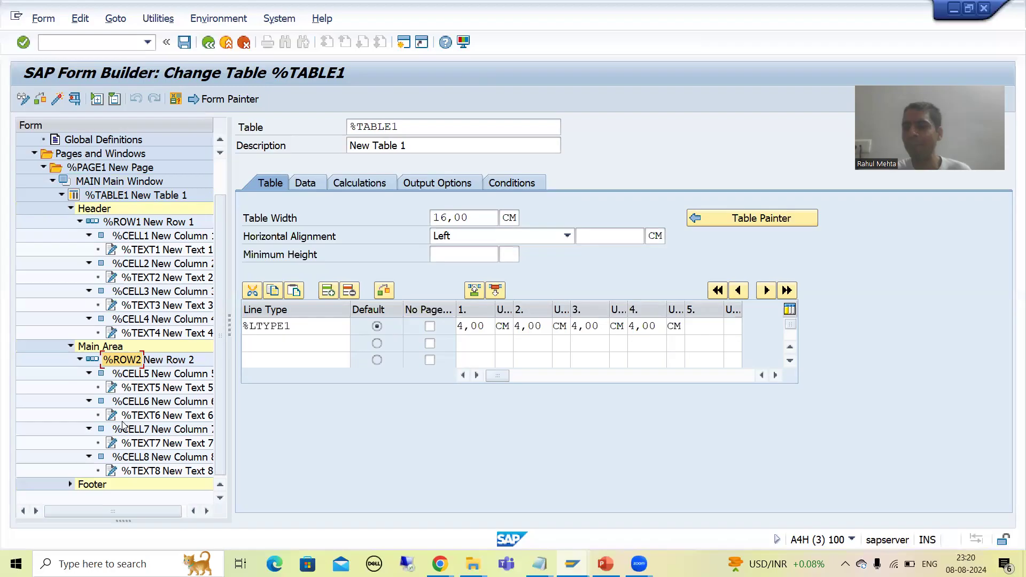
pyautogui.click(104, 196)
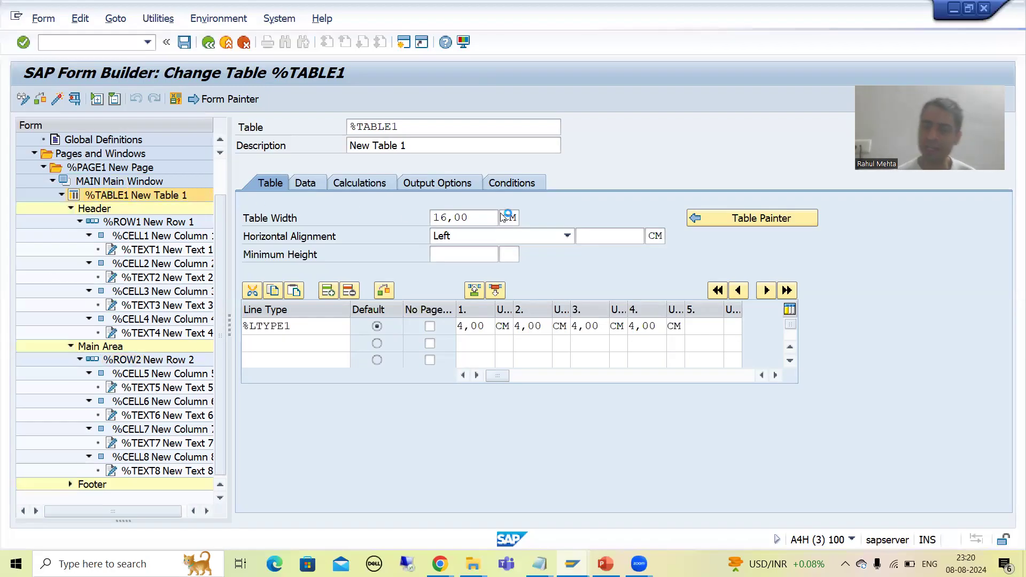
pyautogui.click(761, 218)
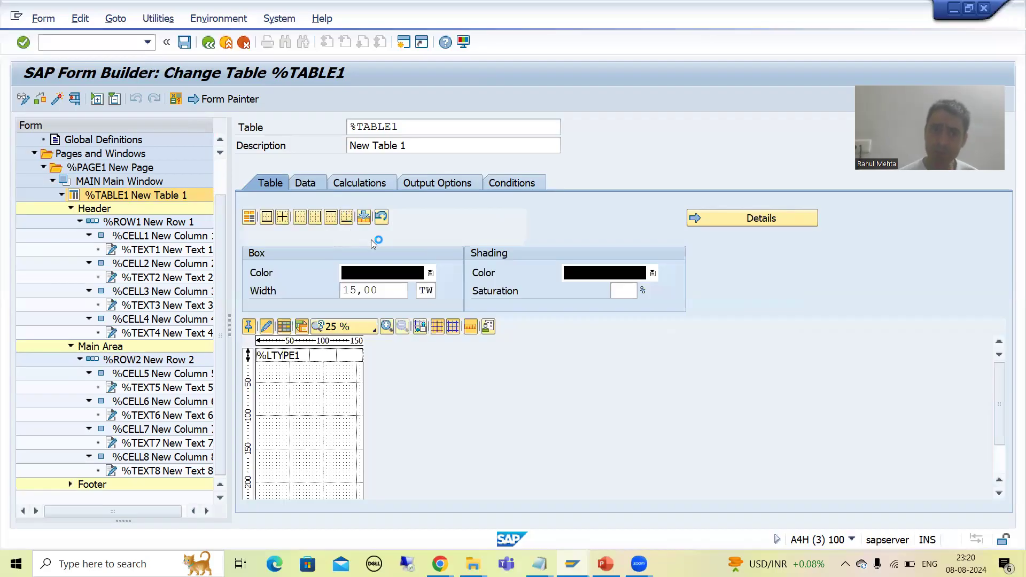